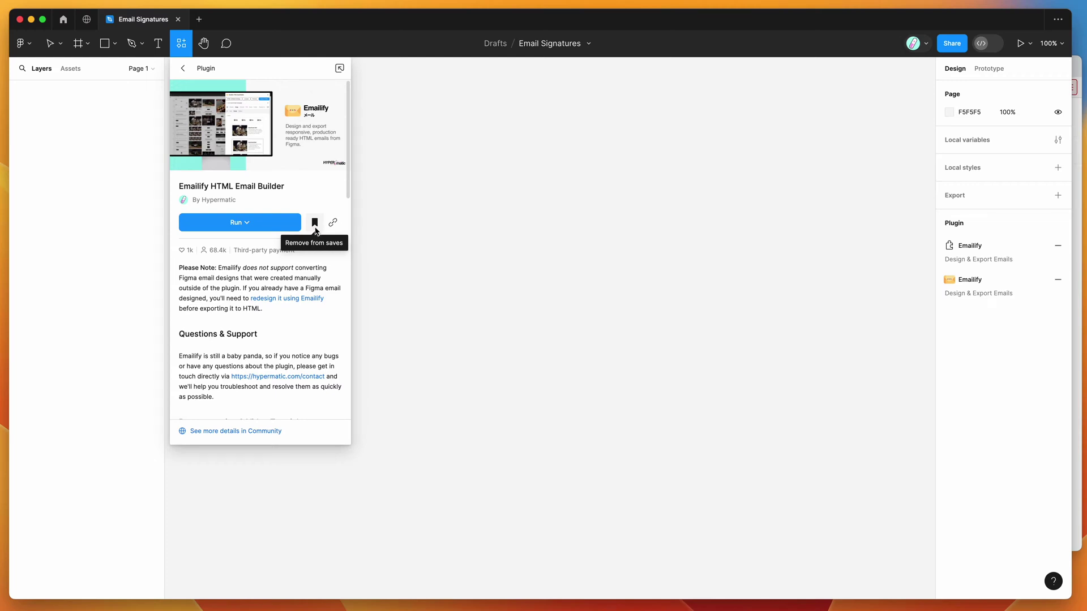
- Dismiss the Emailify HTML Email Builder details to reveal the empty Email Signatures canvas
{"action": "left_click", "coordinate": [417, 131]}
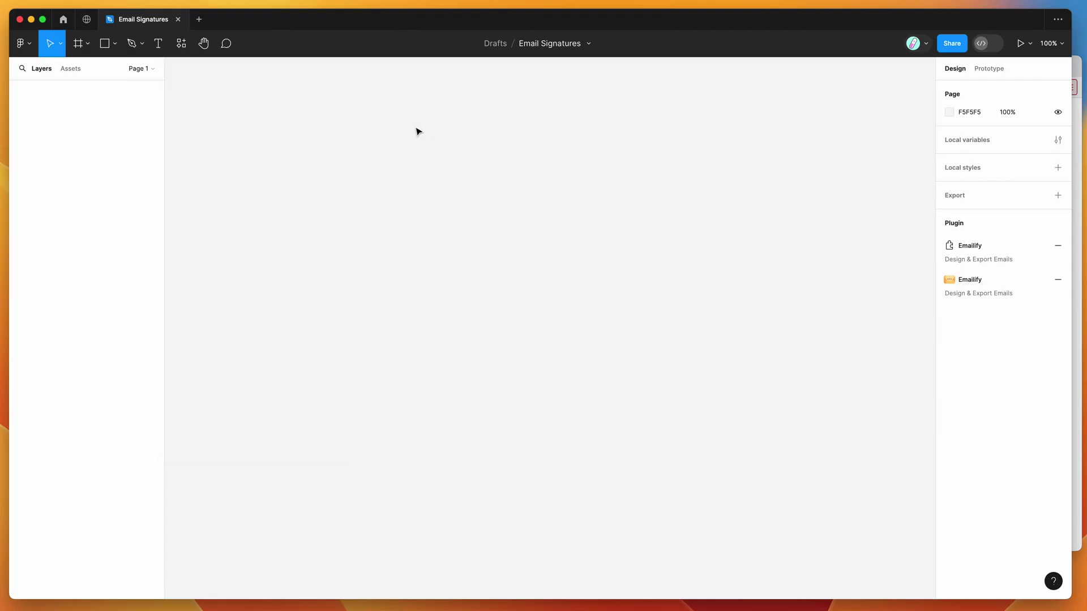
- Run the saved Emailify HTML Email Builder plugin from the canvas's Plugins menu
{"action": "right_click", "coordinate": [351, 134]}
{"action": "mouse_move", "coordinate": [390, 223]}
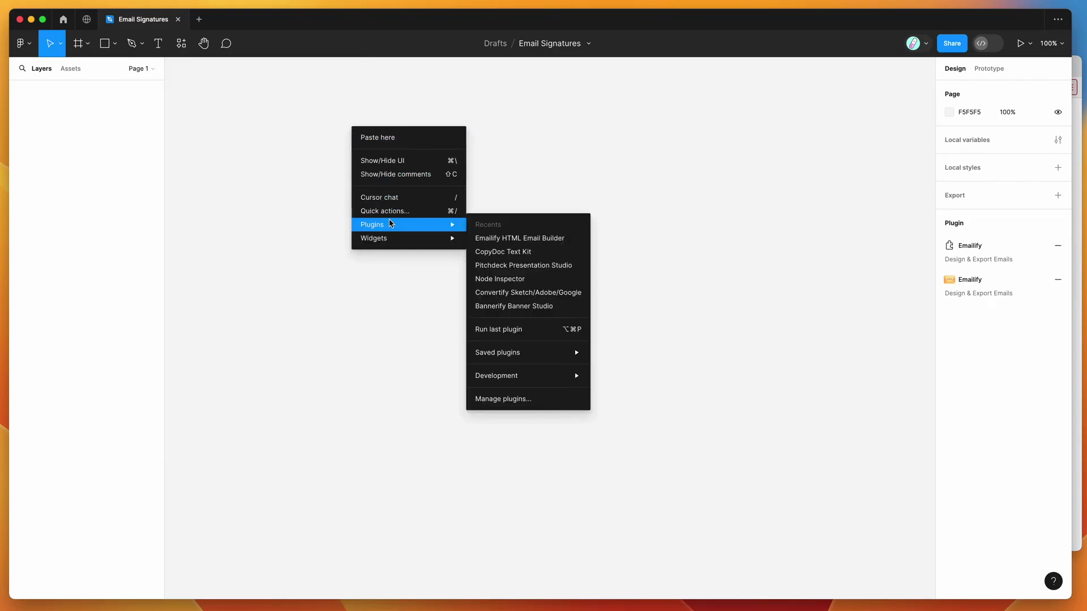
{"action": "mouse_move", "coordinate": [532, 352]}
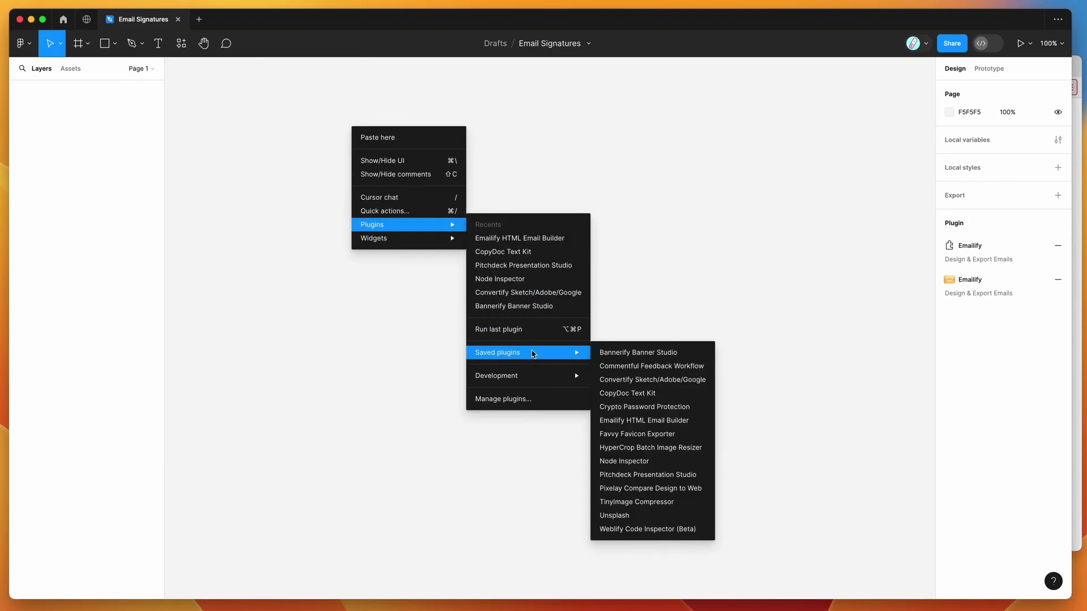
{"action": "left_click", "coordinate": [632, 421]}
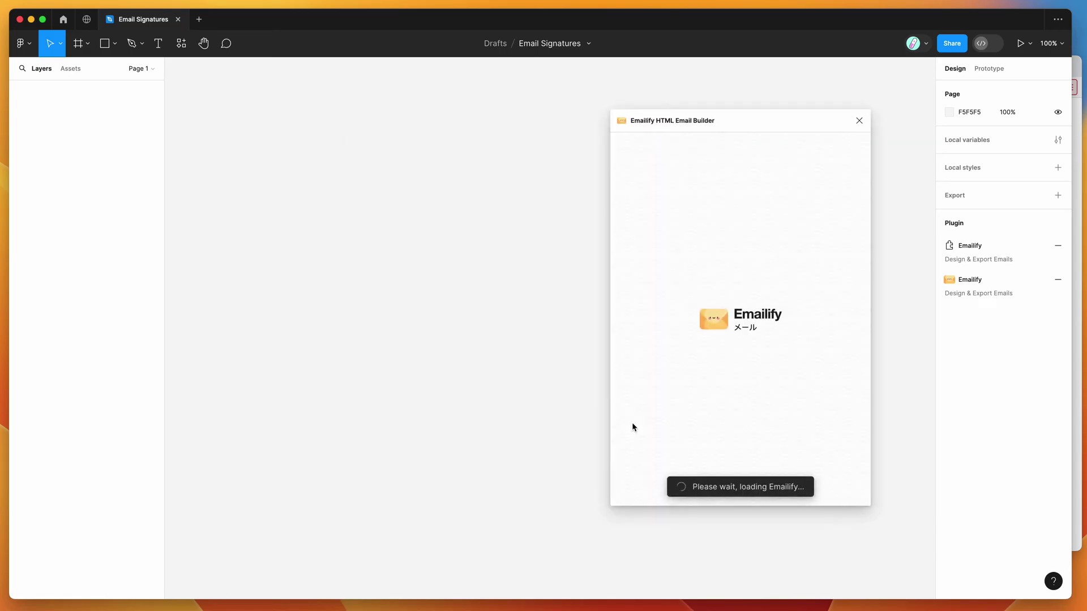
{"action": "left_click", "coordinate": [680, 430]}
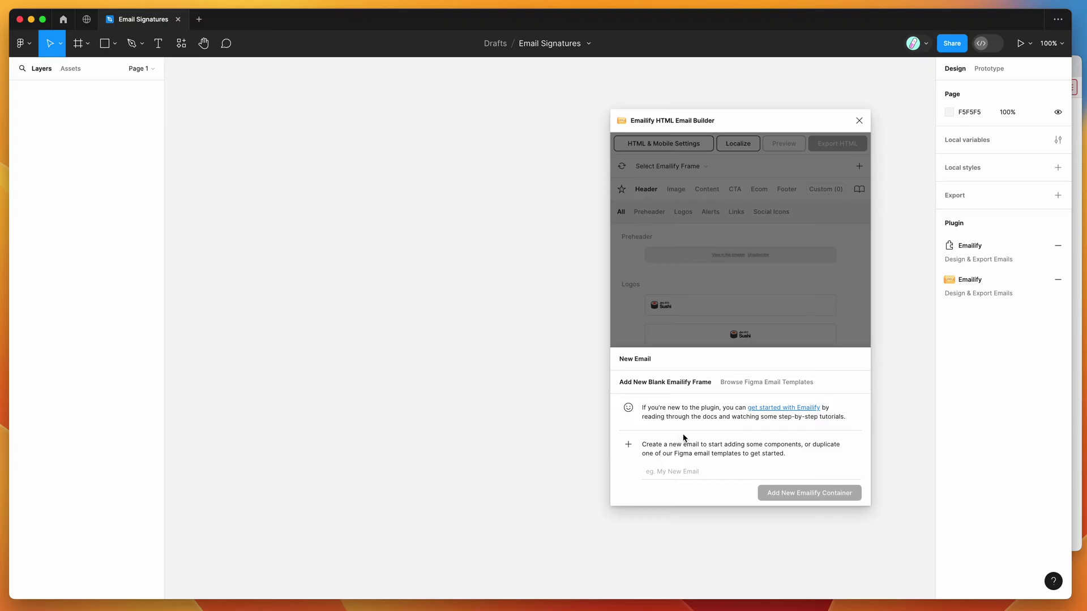
- Add a new Emailify container named 'Email Signature Template'
{"action": "left_click", "coordinate": [677, 471]}
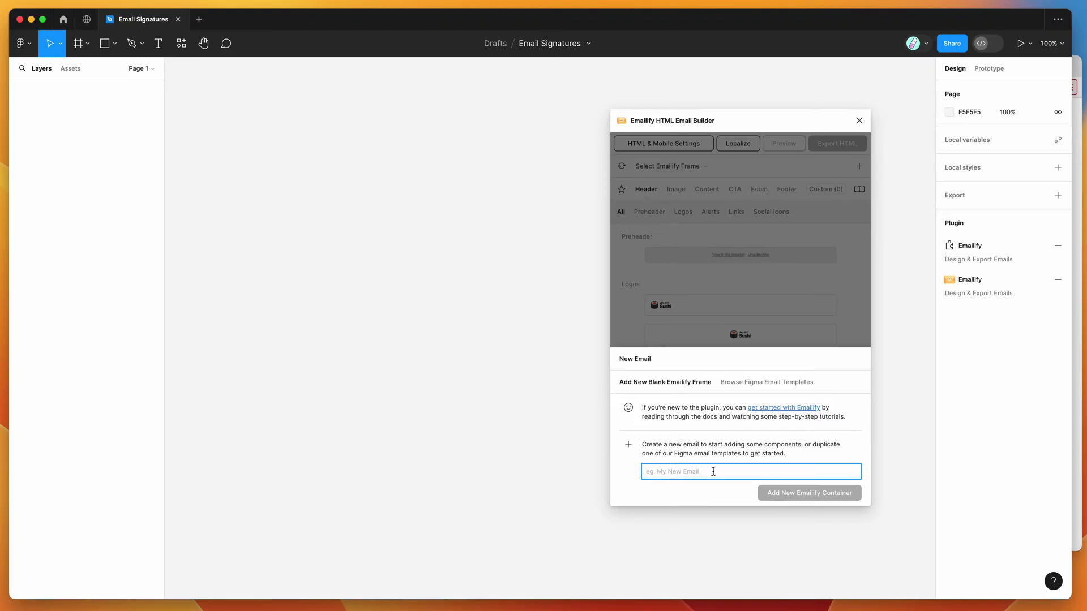
{"action": "type", "text": "Email Signature Template"}
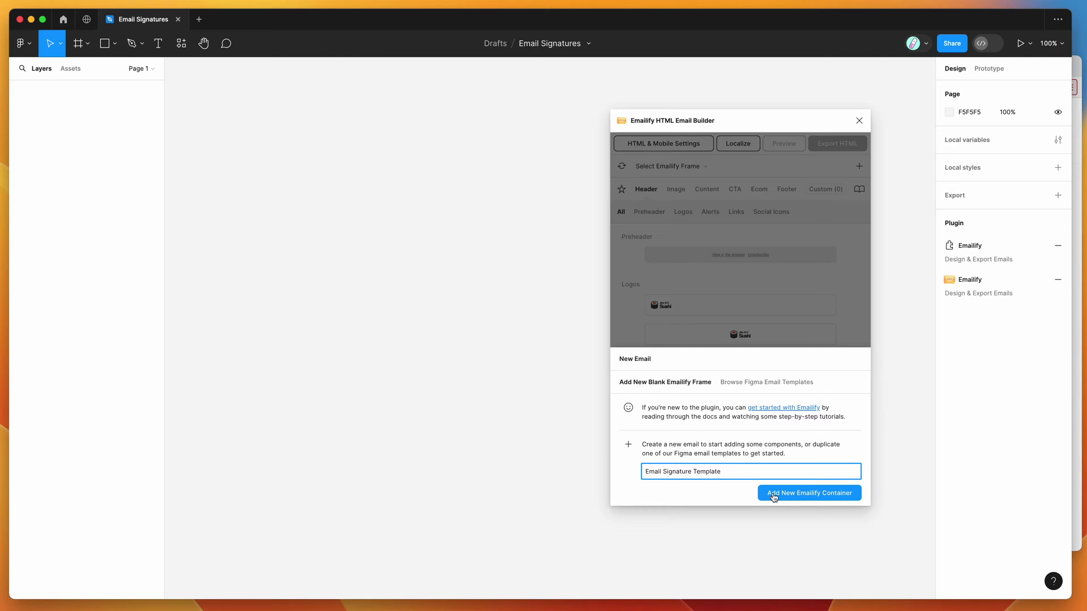
{"action": "left_click", "coordinate": [789, 496]}
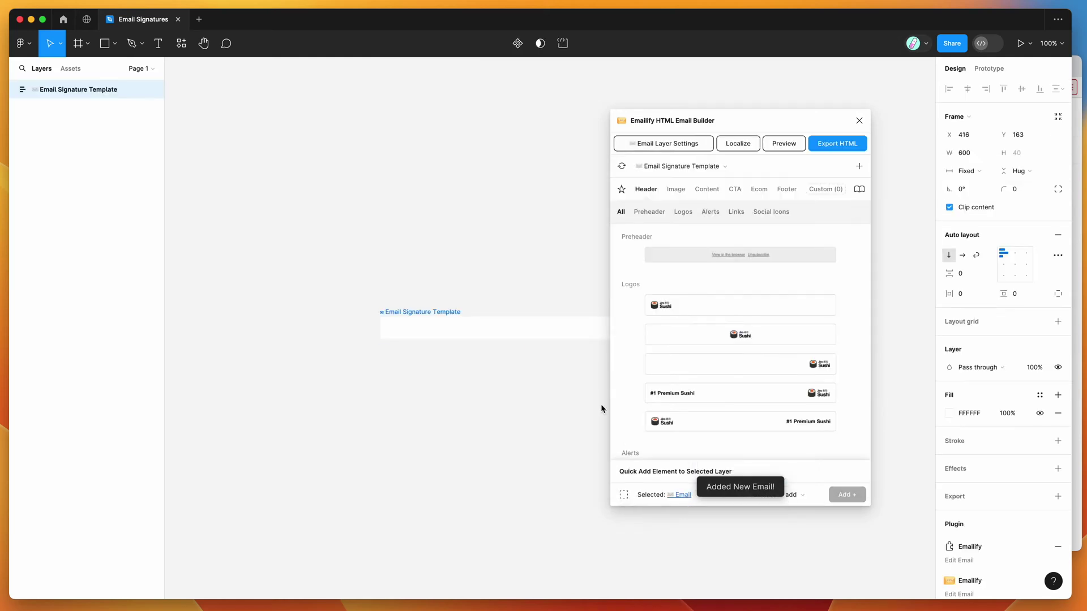
- Browse the Emailify panel's Content components
{"action": "scroll", "coordinate": [490, 379], "scroll_direction": "left", "scroll_amount": 3}
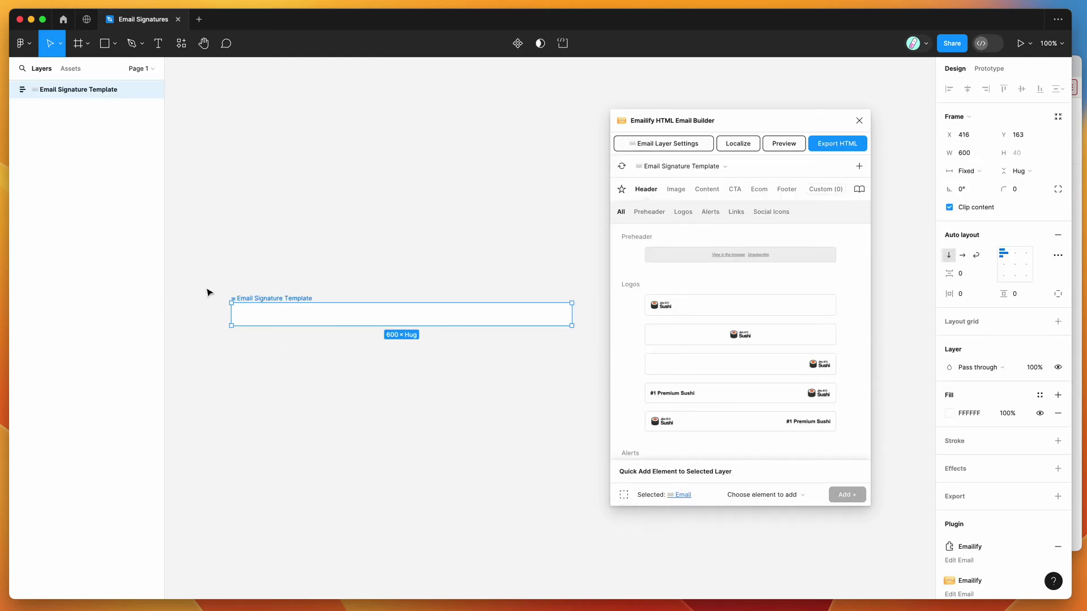
{"action": "scroll", "coordinate": [311, 281], "scroll_direction": "down", "scroll_amount": 3}
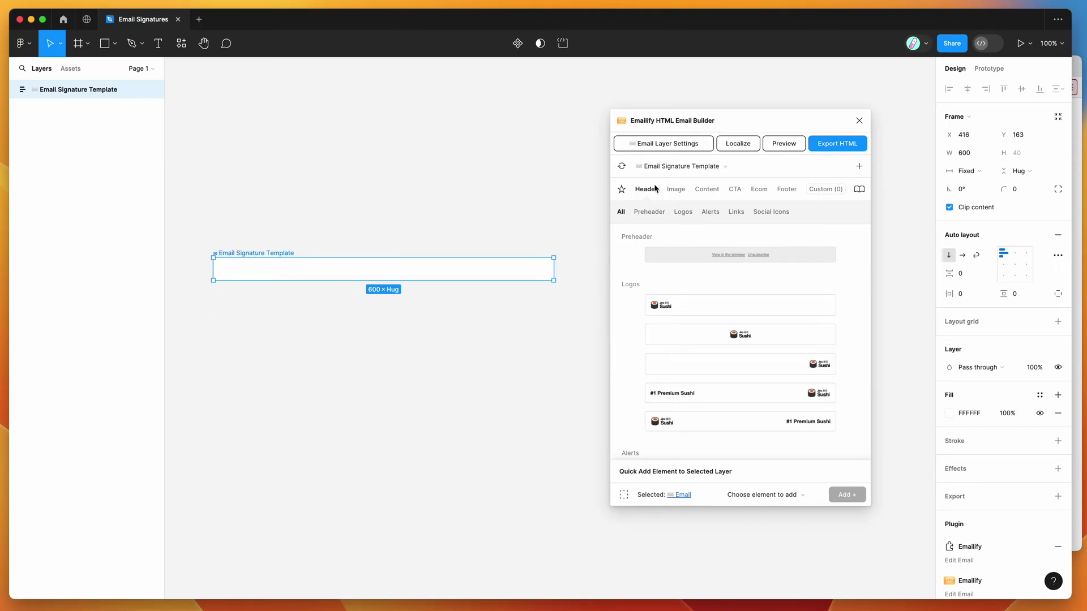
{"action": "scroll", "coordinate": [623, 338], "scroll_direction": "down", "scroll_amount": 5}
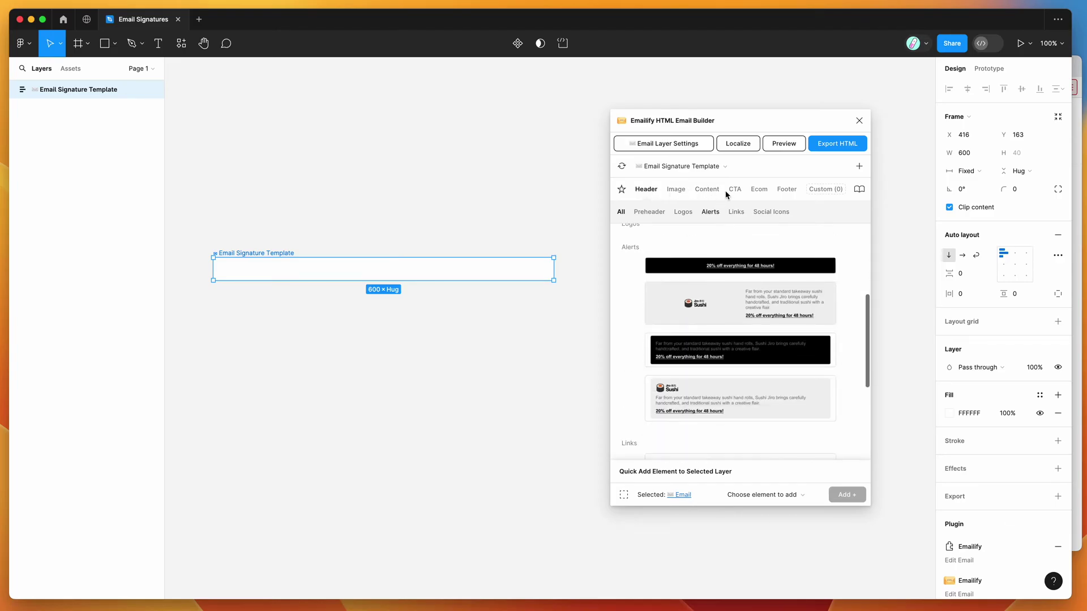
{"action": "left_click", "coordinate": [707, 189]}
{"action": "scroll", "coordinate": [630, 292], "scroll_direction": "down", "scroll_amount": 10}
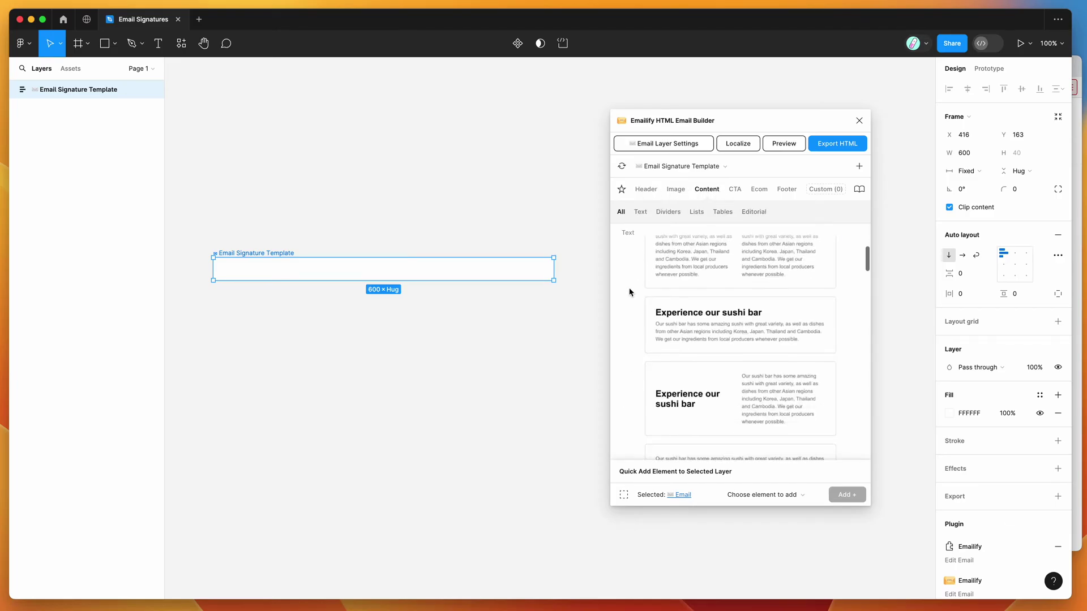
{"action": "scroll", "coordinate": [630, 292], "scroll_direction": "up", "scroll_amount": 10}
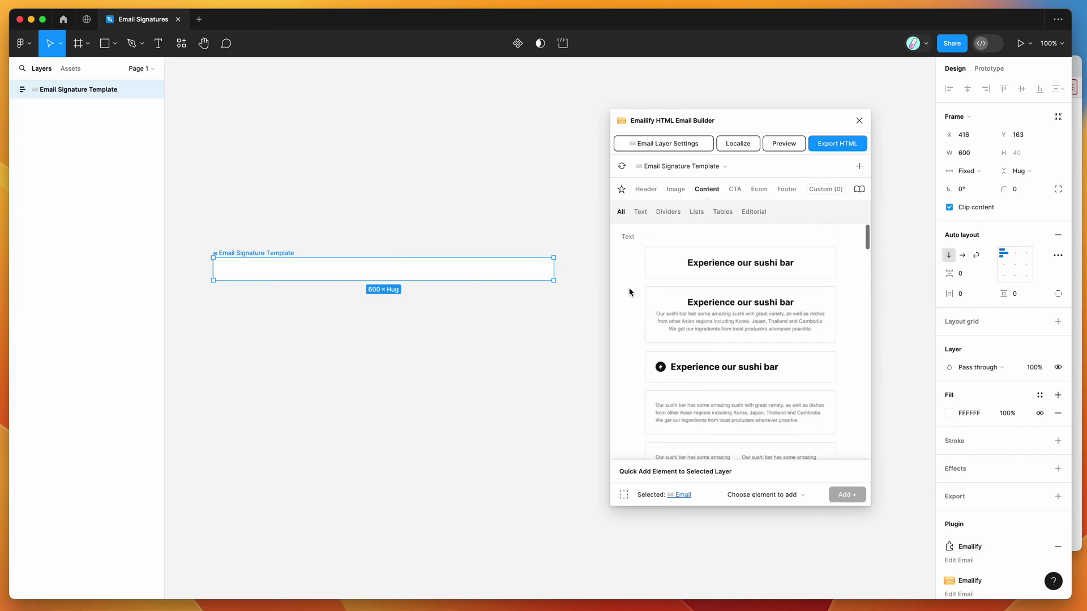
{"action": "scroll", "coordinate": [626, 340], "scroll_direction": "down", "scroll_amount": 6}
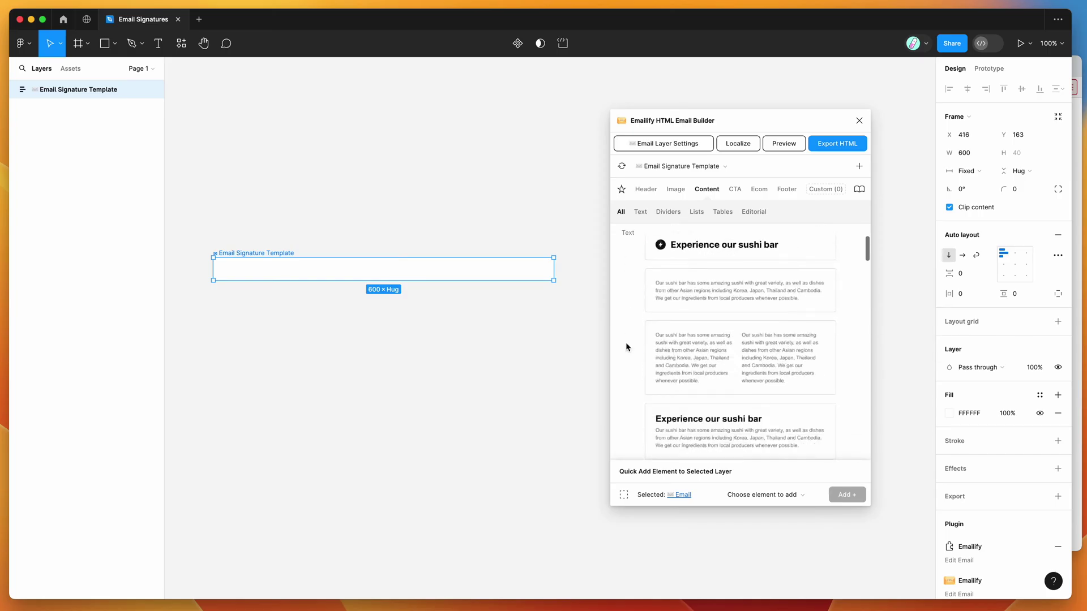
{"action": "scroll", "coordinate": [626, 346], "scroll_direction": "down", "scroll_amount": 4}
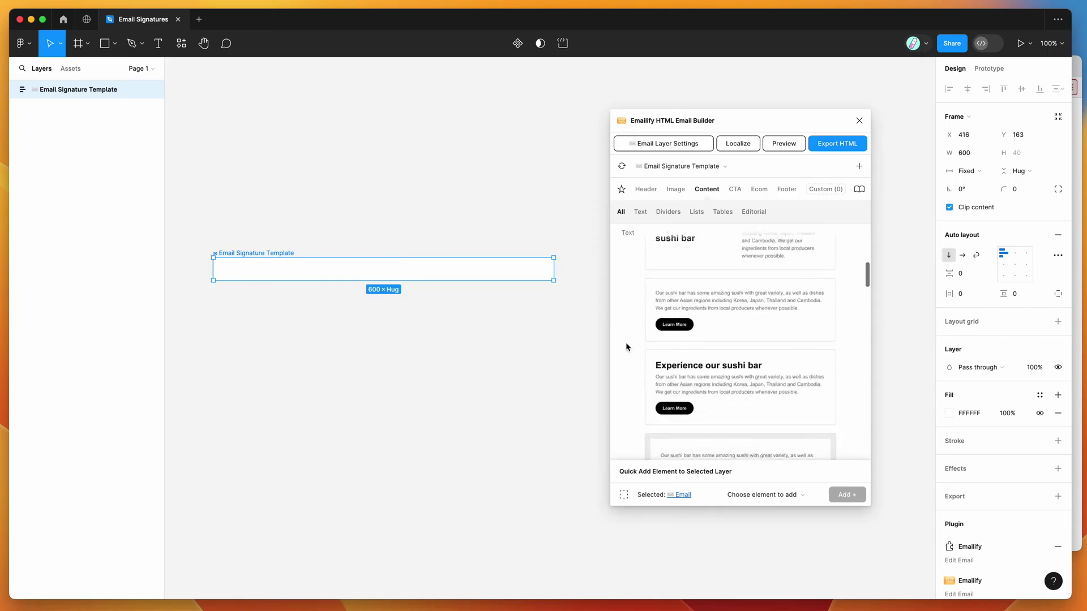
{"action": "scroll", "coordinate": [626, 347], "scroll_direction": "up", "scroll_amount": 8}
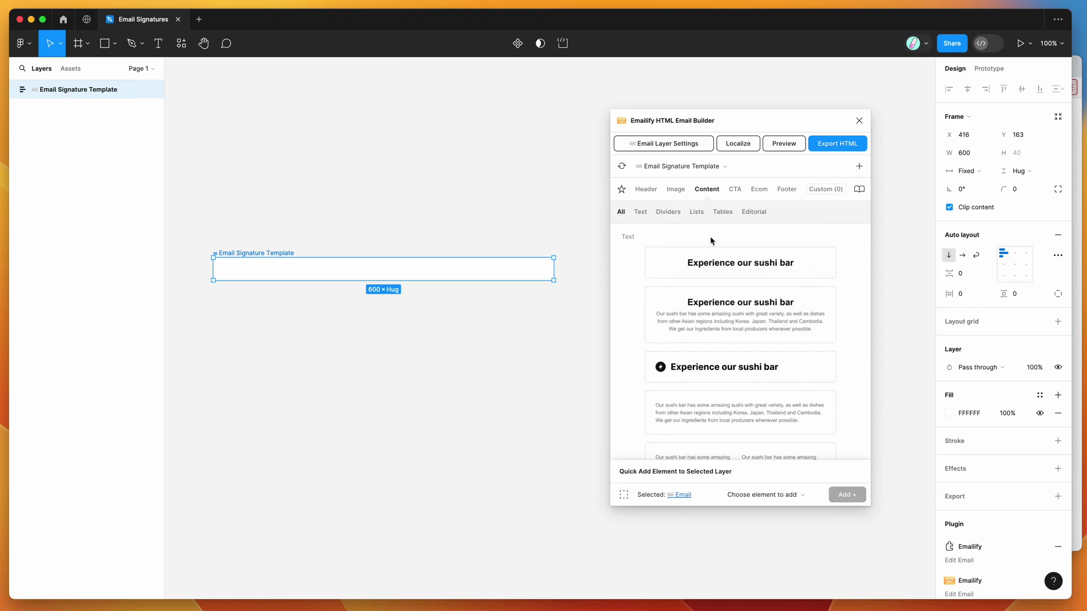
- Insert the Signature (Minimal) design from Footer > Signatures into the frame
{"action": "left_click", "coordinate": [787, 191]}
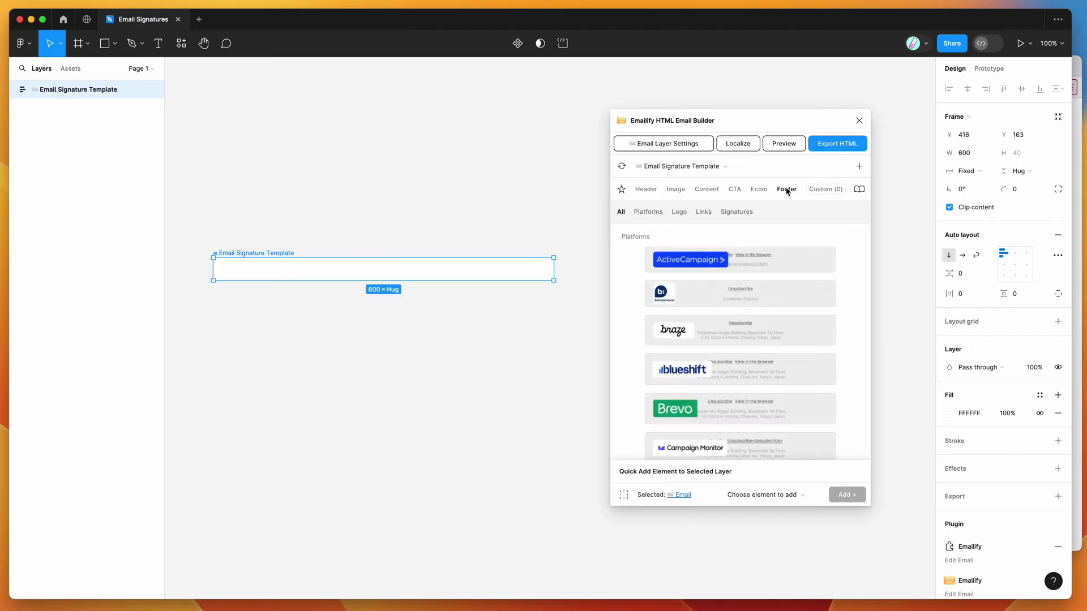
{"action": "left_click", "coordinate": [727, 214]}
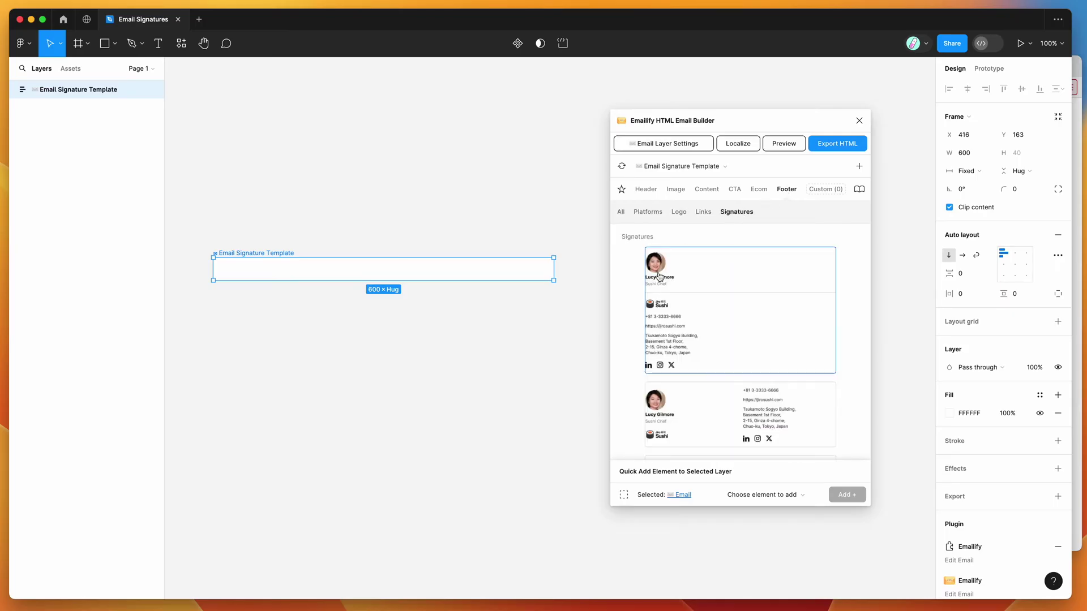
{"action": "scroll", "coordinate": [632, 296], "scroll_direction": "down", "scroll_amount": 3}
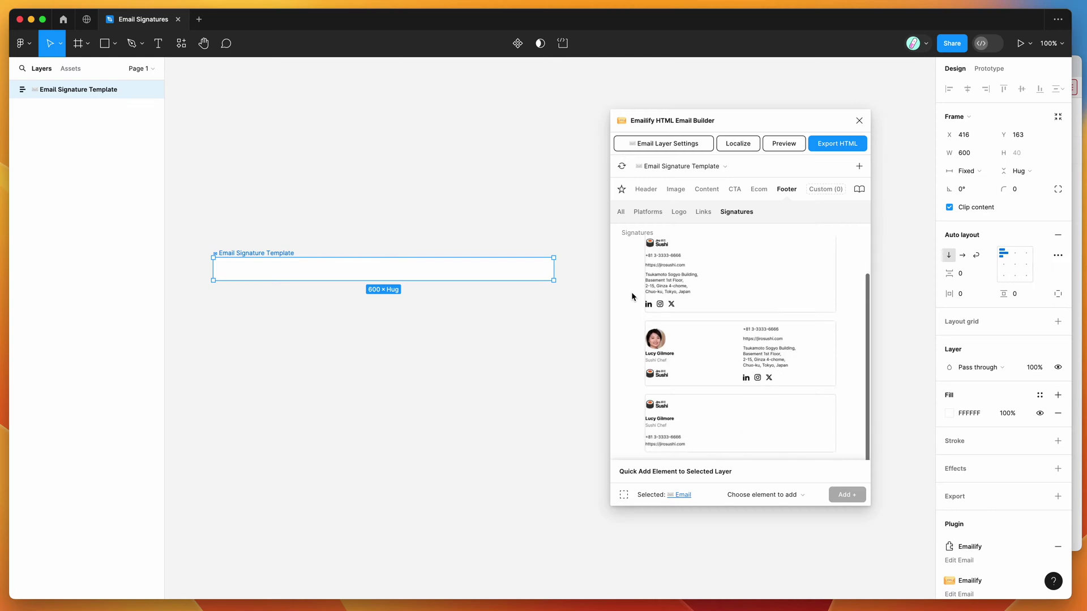
{"action": "scroll", "coordinate": [636, 388], "scroll_direction": "up", "scroll_amount": 3}
{"action": "scroll", "coordinate": [638, 386], "scroll_direction": "down", "scroll_amount": 3}
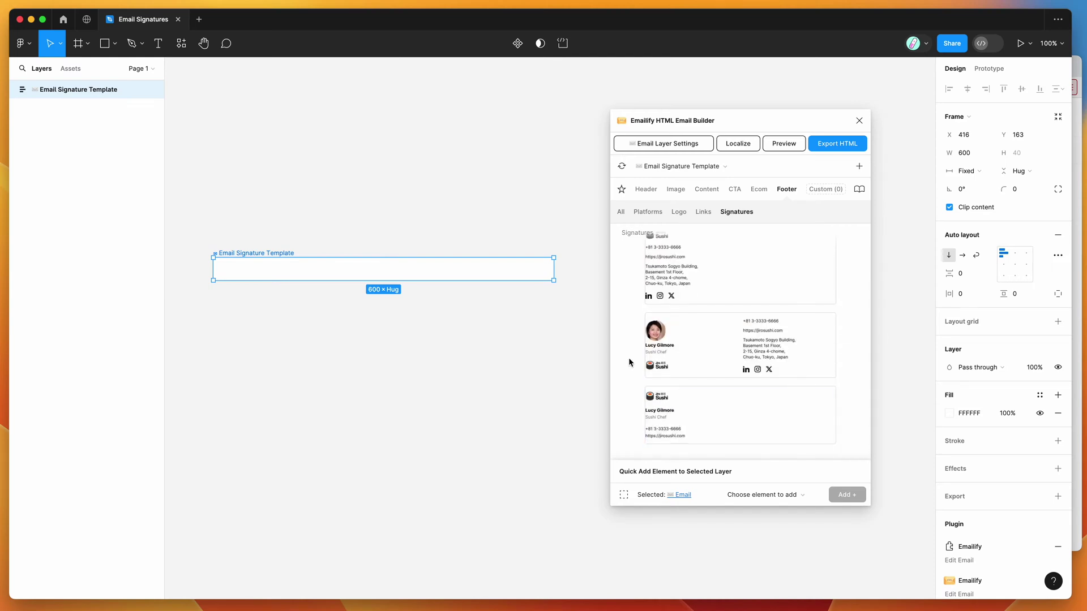
{"action": "left_click", "coordinate": [714, 410]}
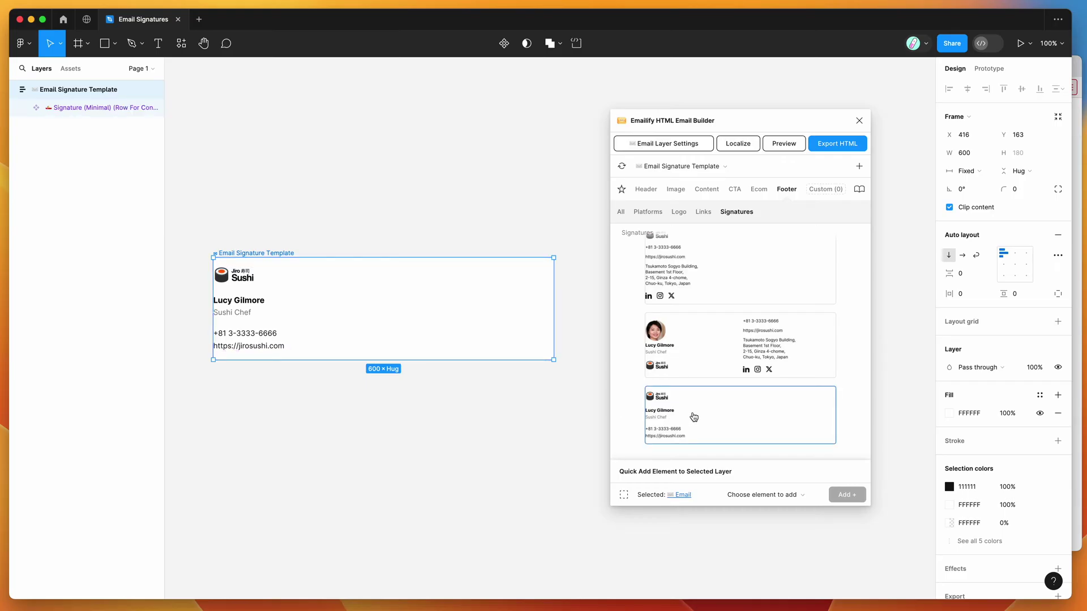
- Expand the Signature and Column layers to show the logo, spacers and text layers
{"action": "scroll", "coordinate": [407, 415], "scroll_direction": "up", "scroll_amount": 5}
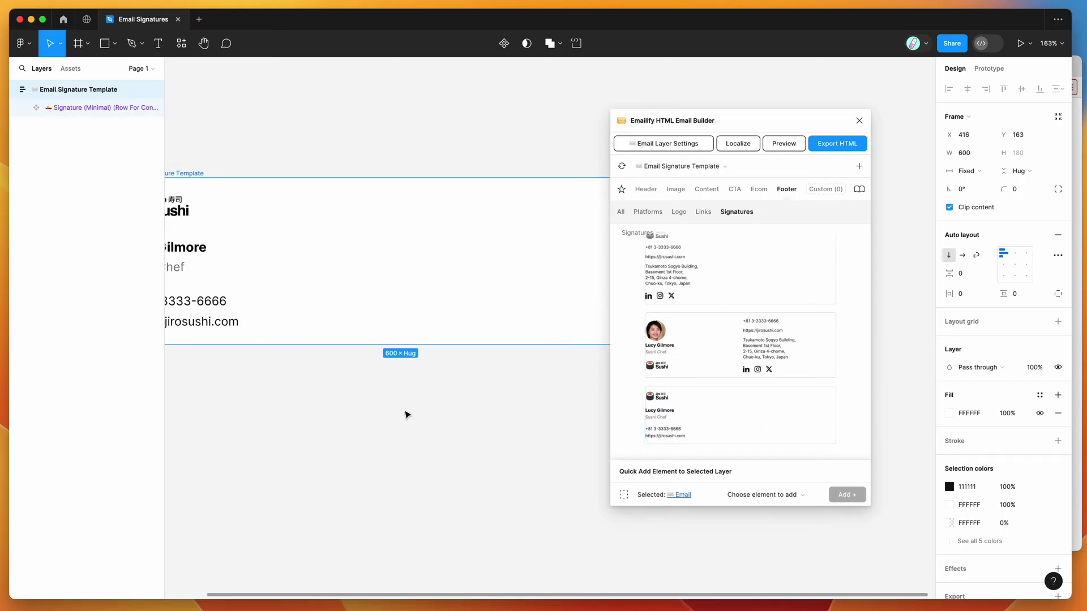
{"action": "left_click", "coordinate": [26, 107]}
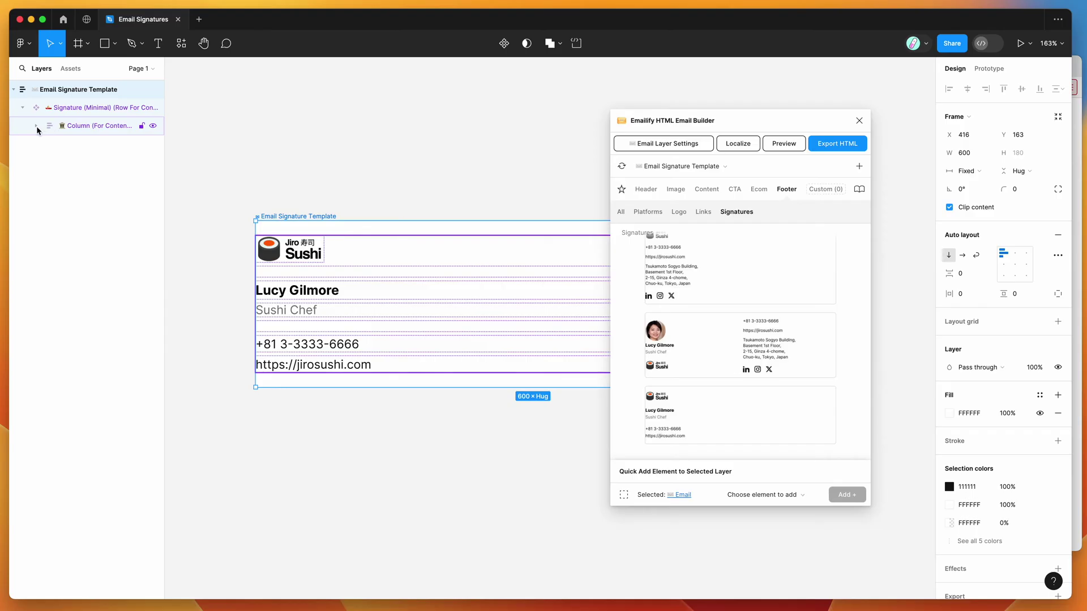
{"action": "left_click", "coordinate": [41, 126]}
{"action": "scroll", "coordinate": [349, 207], "scroll_direction": "down", "scroll_amount": 4}
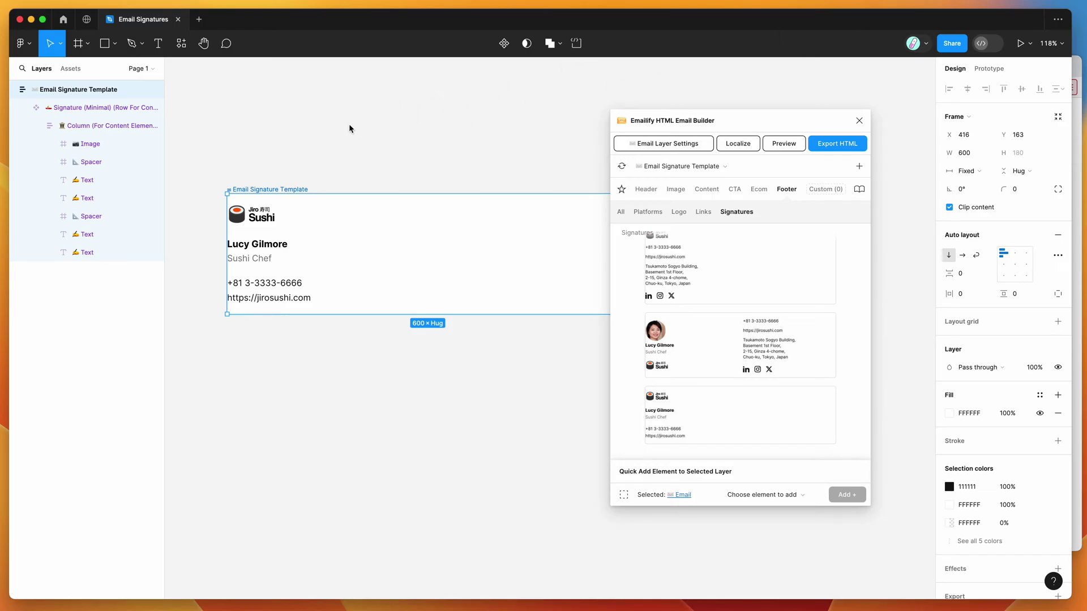
- Paste the HYPERmatic logo at 128×31 into the Column and delete the Sushi logo image
{"action": "key", "text": "super+v"}
{"action": "left_click_drag", "start_coordinate": [519, 165], "coordinate": [324, 142]}
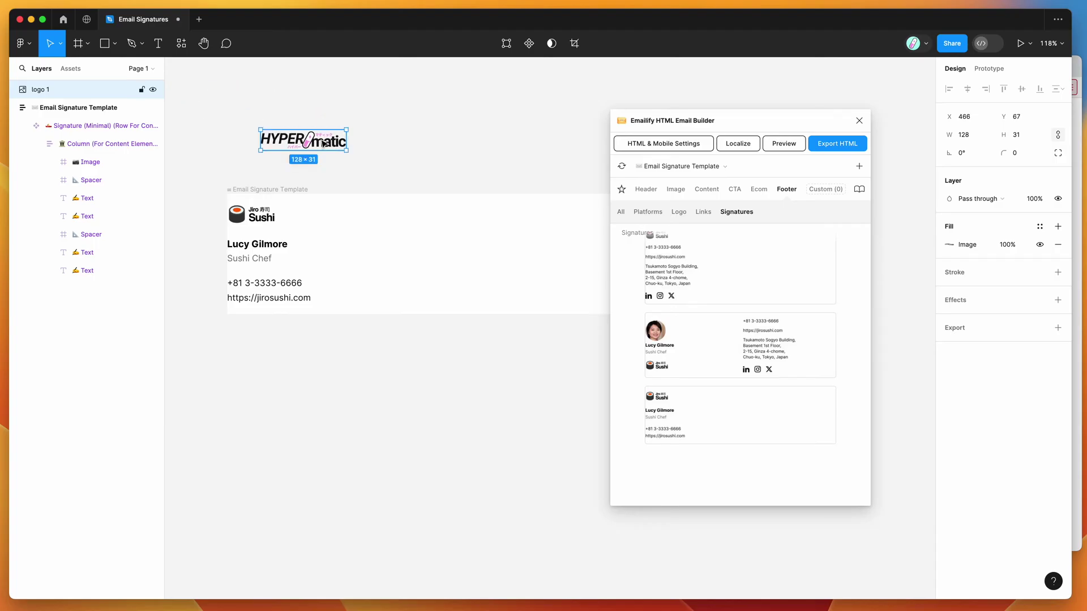
{"action": "mouse_move", "coordinate": [48, 90]}
{"action": "left_mouse_down"}
{"action": "mouse_move", "coordinate": [100, 150]}
{"action": "mouse_move", "coordinate": [103, 170]}
{"action": "mouse_move", "coordinate": [108, 157]}
{"action": "left_mouse_up"}
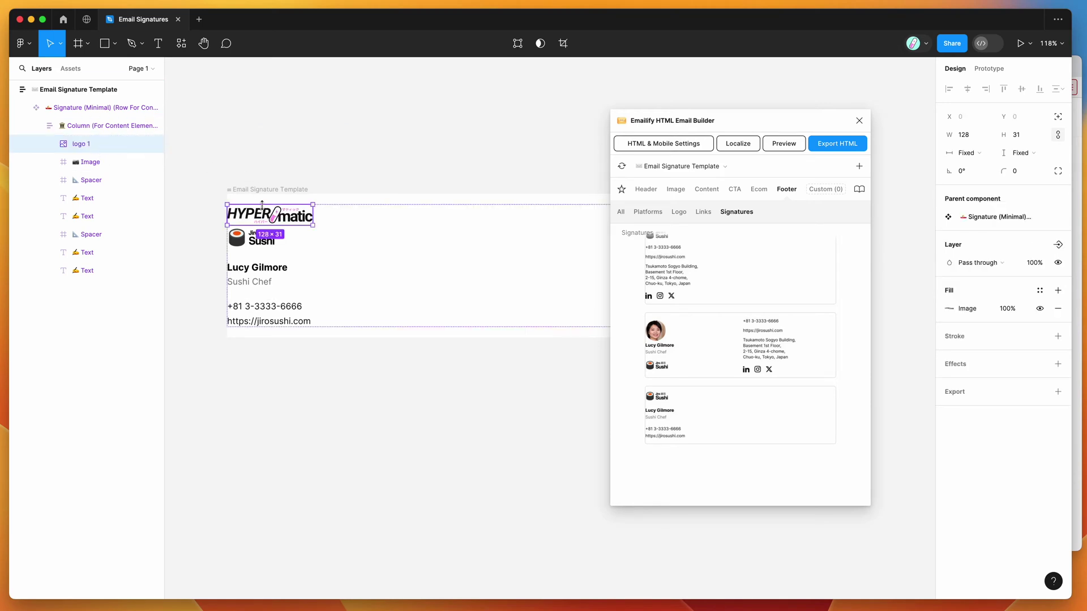
{"action": "left_click", "coordinate": [88, 164]}
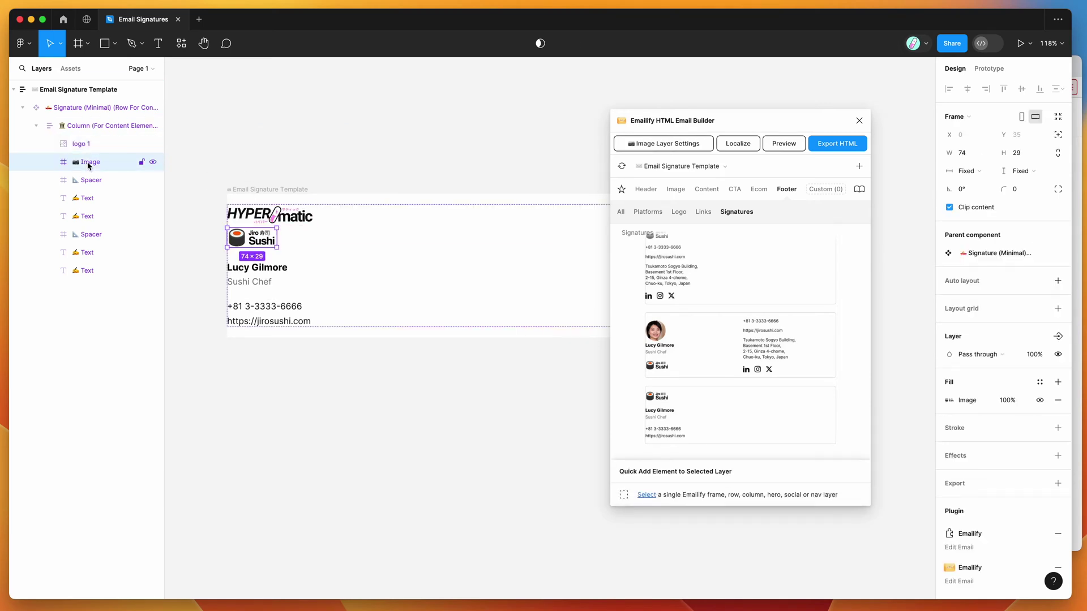
{"action": "key", "text": "Delete"}
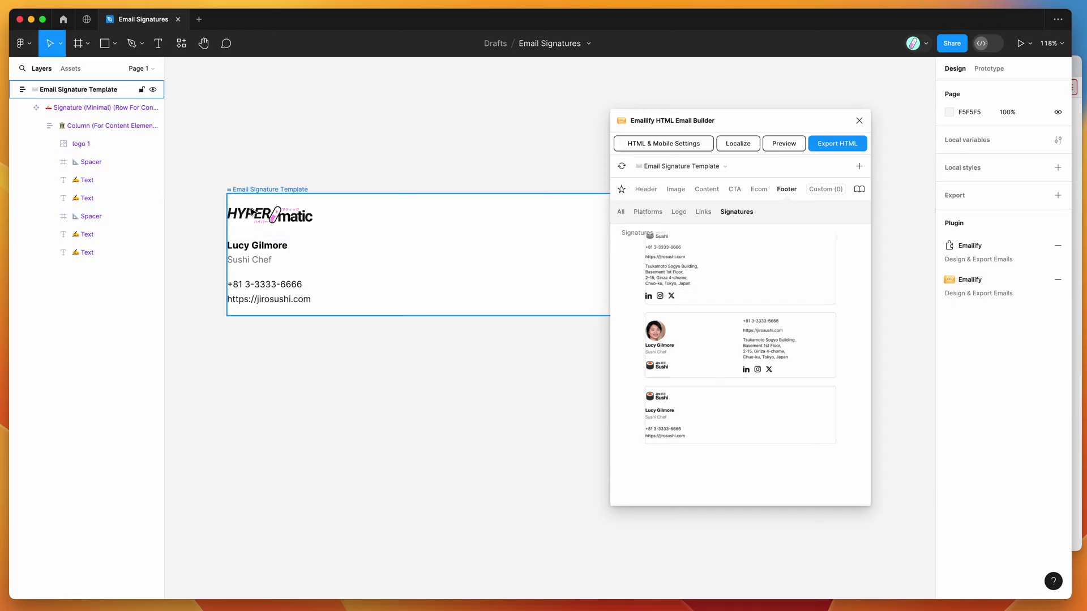
- Replace the signature's name with a new one and set the job title to 'Founder'
{"action": "left_click", "coordinate": [268, 244]}
{"action": "double_click", "coordinate": [266, 244]}
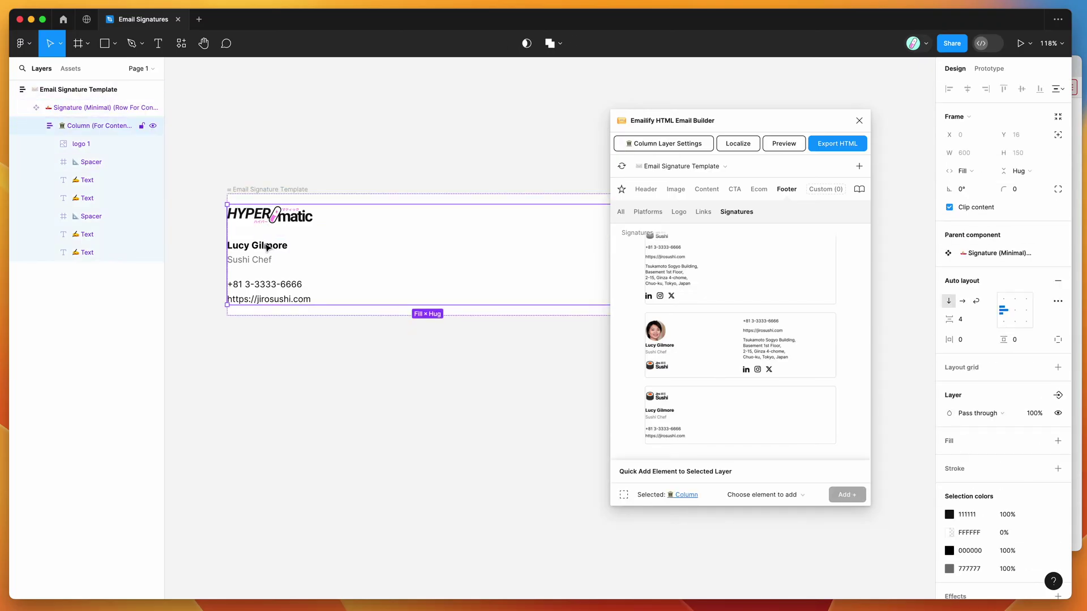
{"action": "double_click", "coordinate": [266, 244]}
{"action": "type", "text": "Adam"}
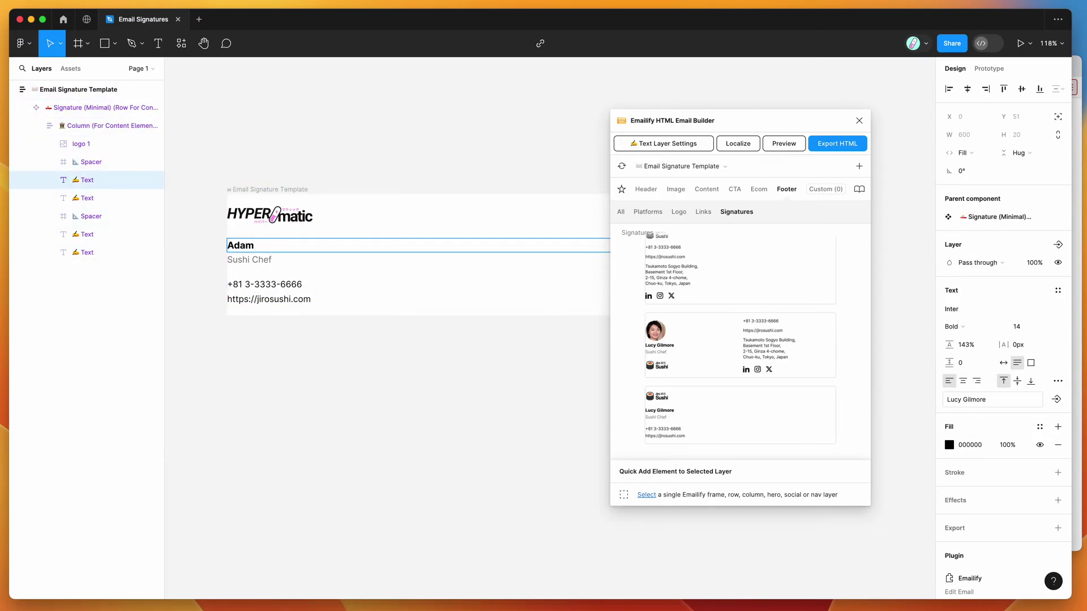
{"action": "left_click", "coordinate": [268, 258]}
{"action": "key", "text": "Return"}
{"action": "type", "text": "Founder"}
{"action": "left_click", "coordinate": [285, 280]}
{"action": "left_click", "coordinate": [327, 299]}
{"action": "double_click", "coordinate": [327, 299]}
{"action": "double_click", "coordinate": [295, 299]}
{"action": "type", "text": "https://hypermatic"}
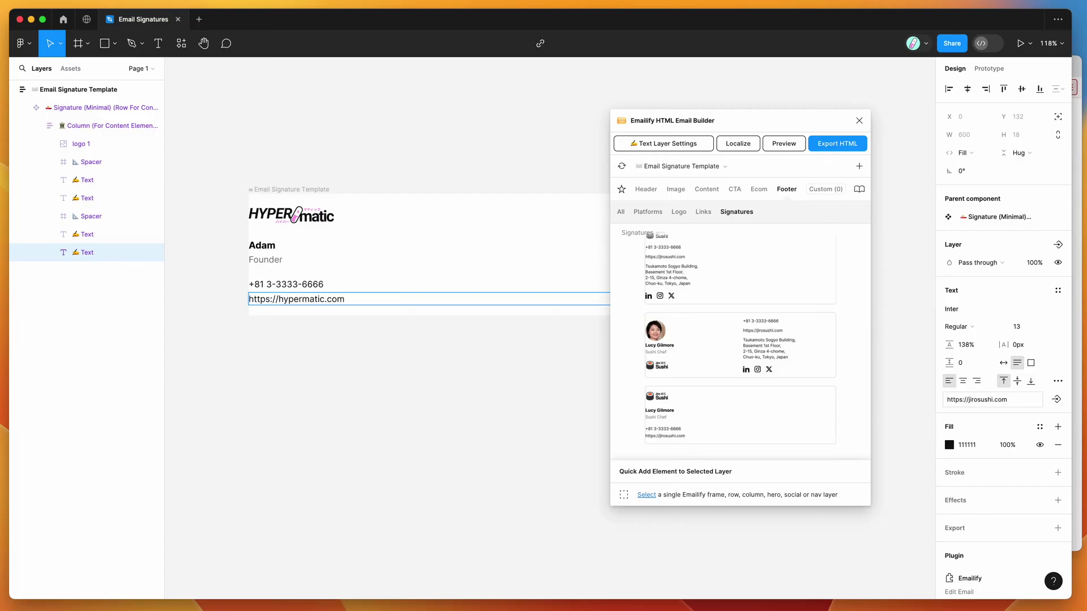
{"action": "scroll", "coordinate": [388, 279], "scroll_direction": "left", "scroll_amount": 2}
{"action": "triple_click", "coordinate": [330, 306]}
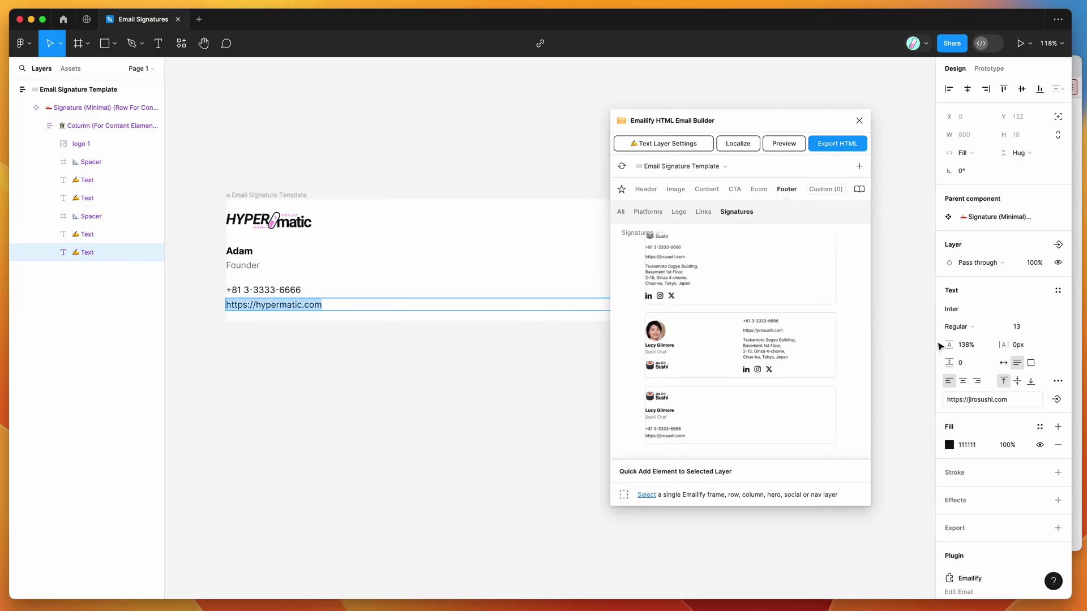
{"action": "left_click", "coordinate": [956, 327]}
{"action": "left_click", "coordinate": [962, 367]}
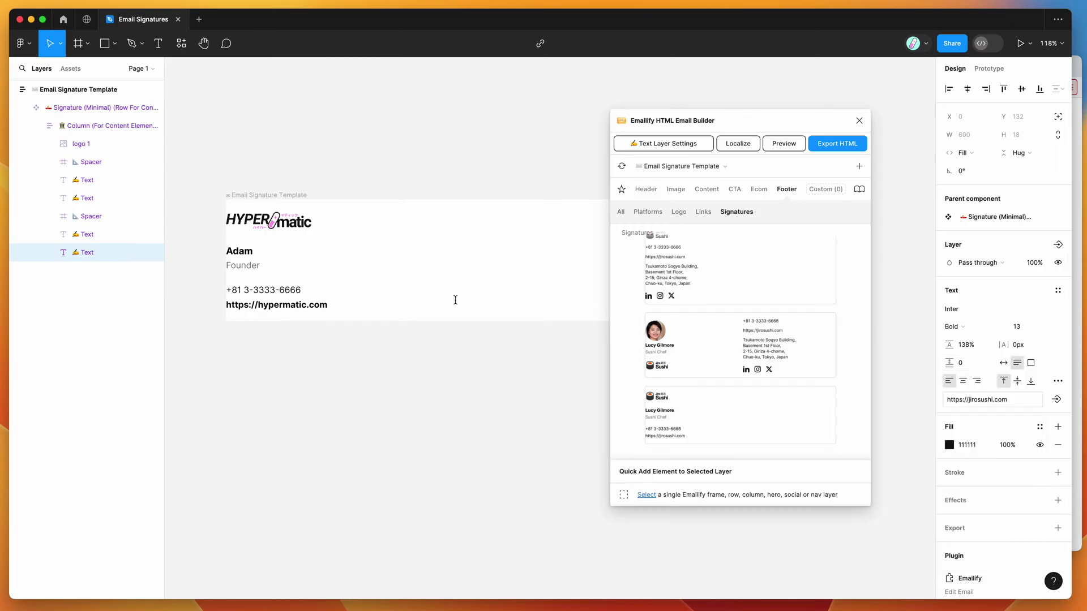
{"action": "double_click", "coordinate": [314, 292]}
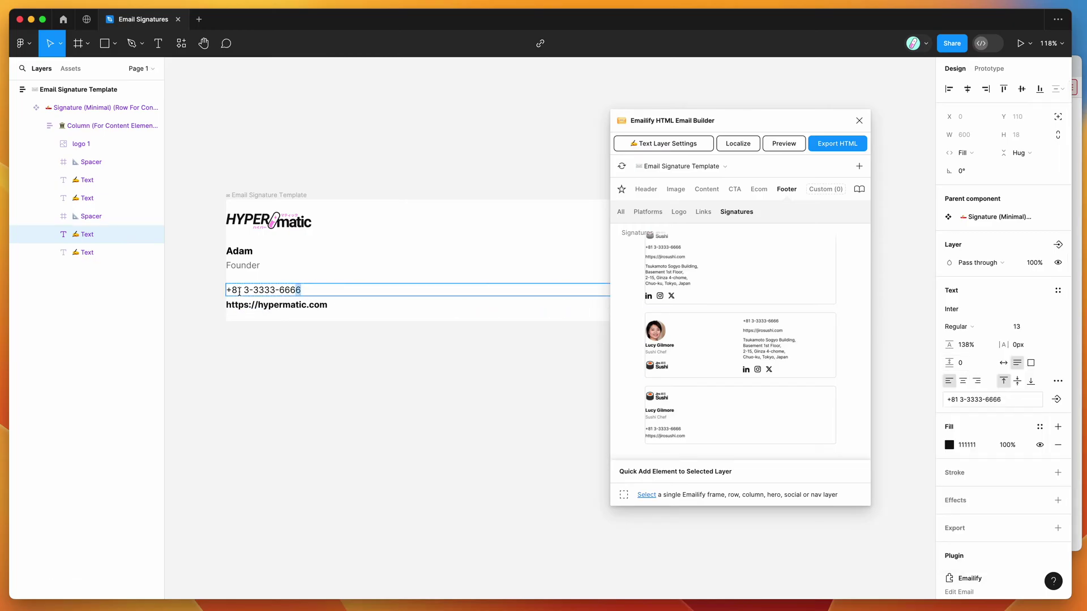
- Color the phone number text pink FF7CE6, sampled from the HYPERmatic logo
{"action": "left_click", "coordinate": [950, 445]}
{"action": "left_click_drag", "start_coordinate": [791, 121], "coordinate": [711, 121]}
{"action": "left_click_drag", "start_coordinate": [882, 367], "coordinate": [761, 389]}
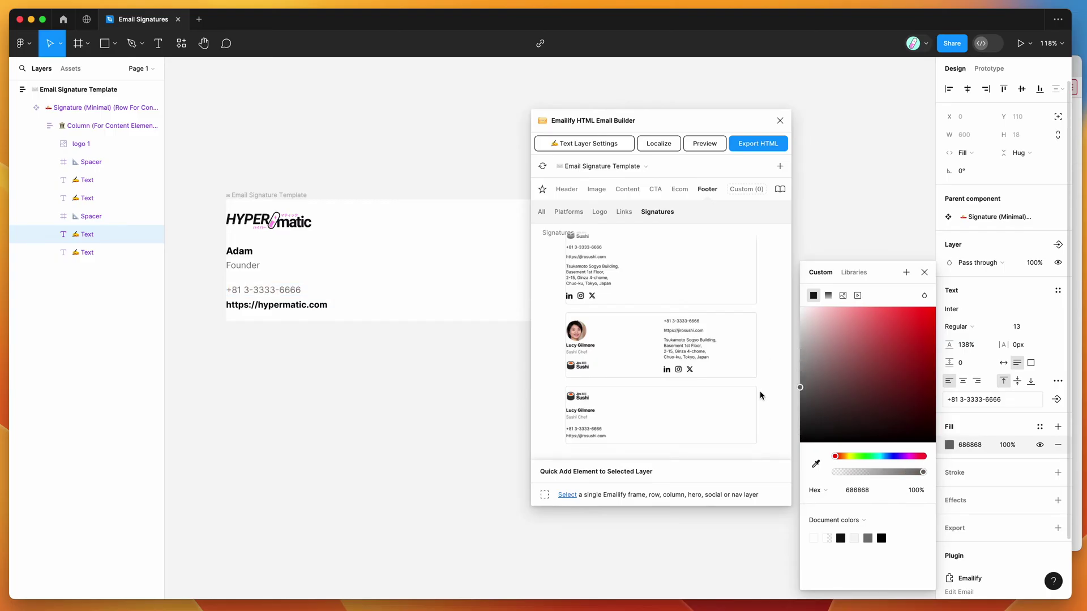
{"action": "left_click", "coordinate": [818, 468]}
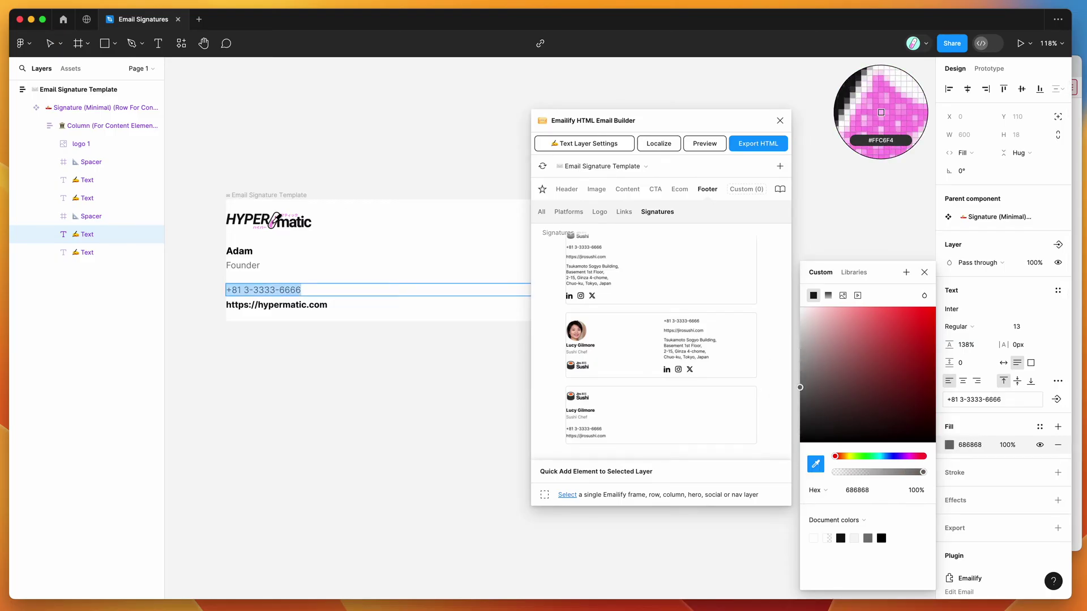
{"action": "left_click", "coordinate": [881, 112]}
{"action": "left_click", "coordinate": [844, 313]}
{"action": "left_click_drag", "start_coordinate": [844, 315], "coordinate": [870, 303]}
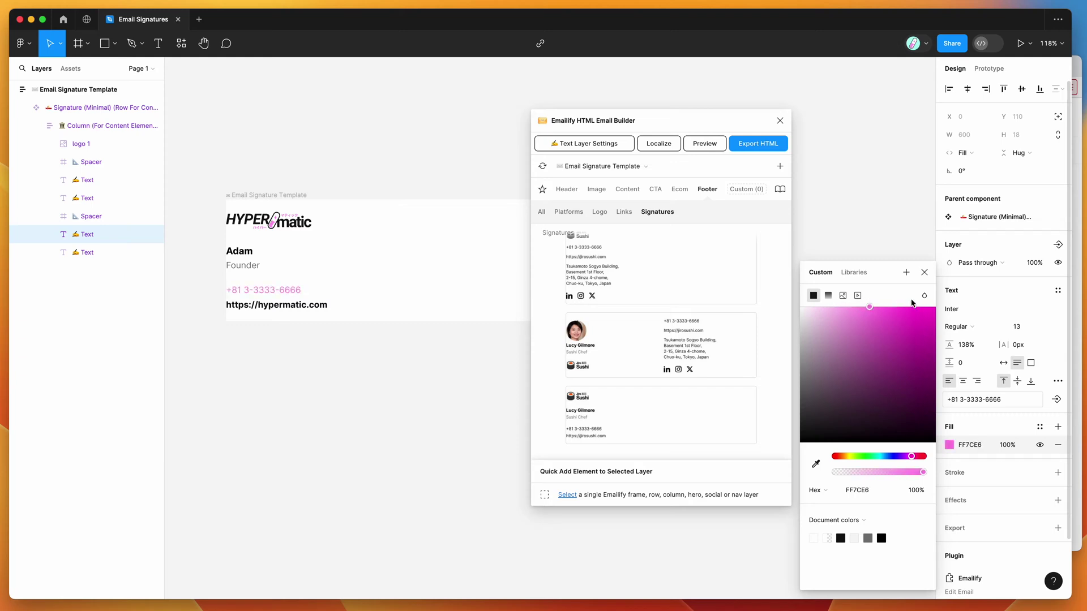
{"action": "left_click", "coordinate": [924, 273]}
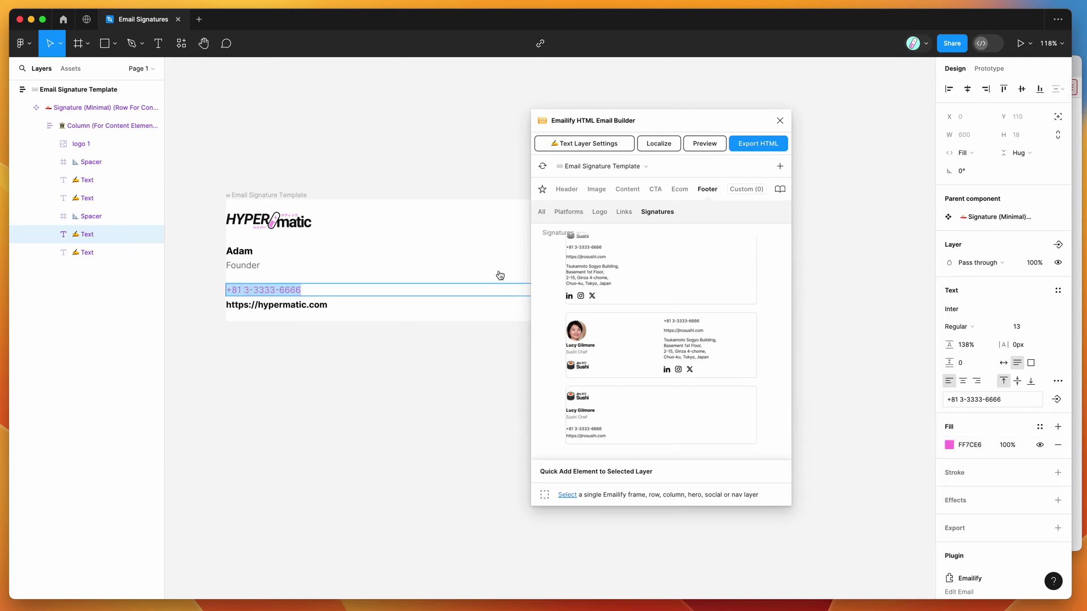
{"action": "left_click", "coordinate": [304, 225]}
{"action": "left_click", "coordinate": [279, 249]}
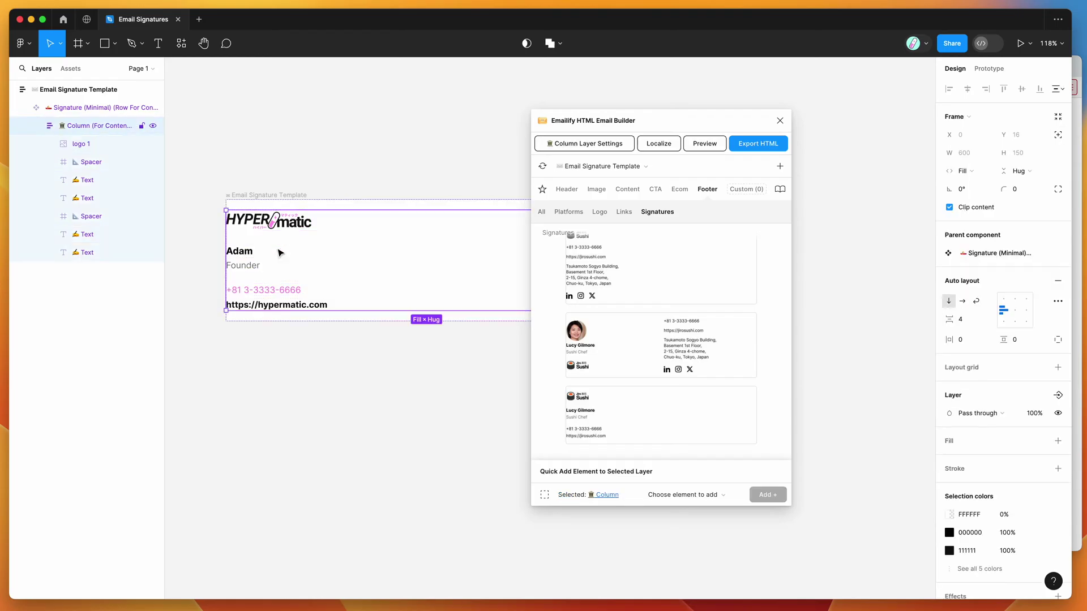
{"action": "left_click_drag", "start_coordinate": [962, 319], "coordinate": [951, 319]}
{"action": "left_click", "coordinate": [965, 321]}
{"action": "key", "text": "Up"}
{"action": "key", "text": "Up"}
{"action": "key", "text": "Down"}
{"action": "key", "text": "Down"}
{"action": "key", "text": "Down"}
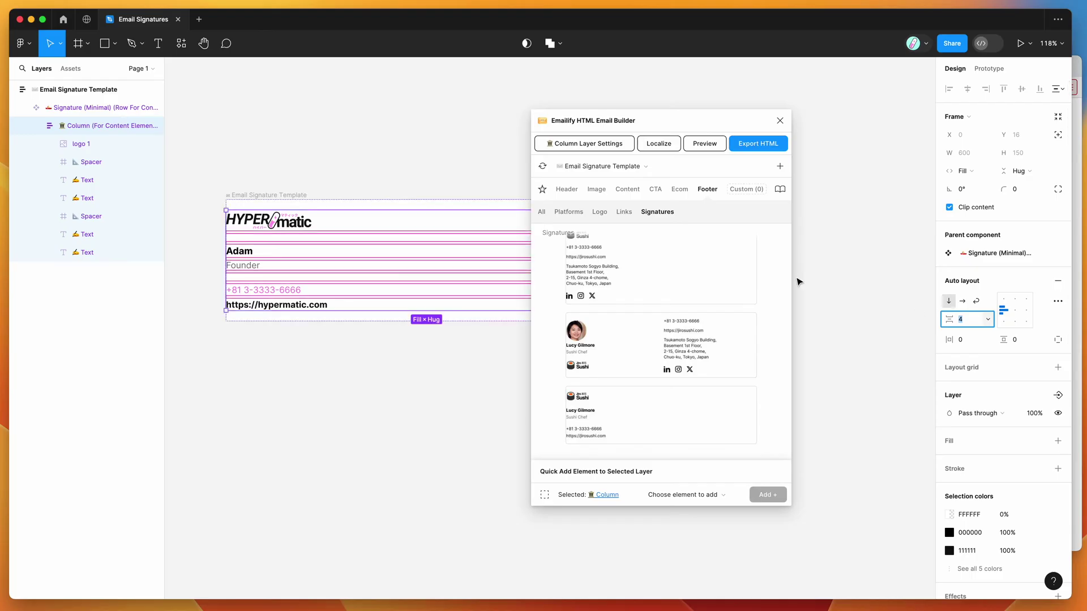
{"action": "left_click", "coordinate": [860, 298]}
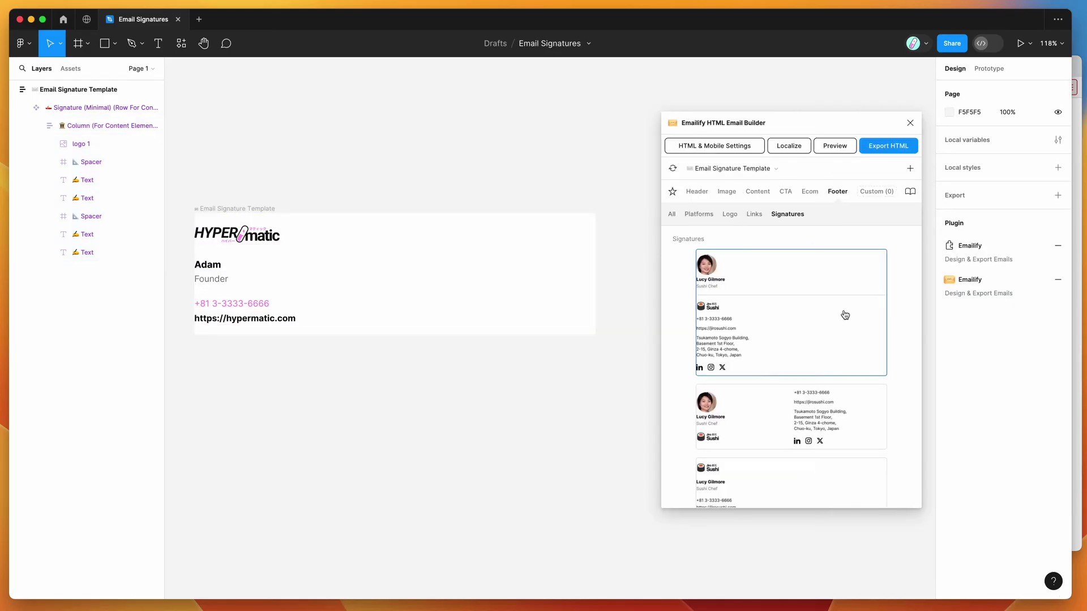
{"action": "left_click", "coordinate": [84, 126]}
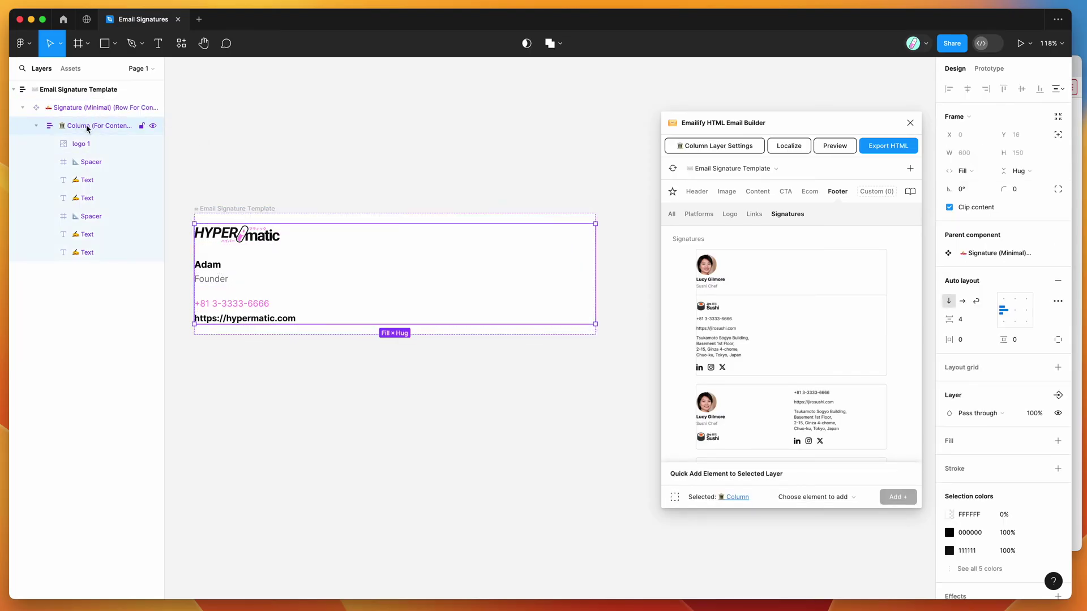
- Quick-add an Emailify Social element with Instagram, Facebook, X and YouTube icons to the Column
{"action": "left_click", "coordinate": [812, 500]}
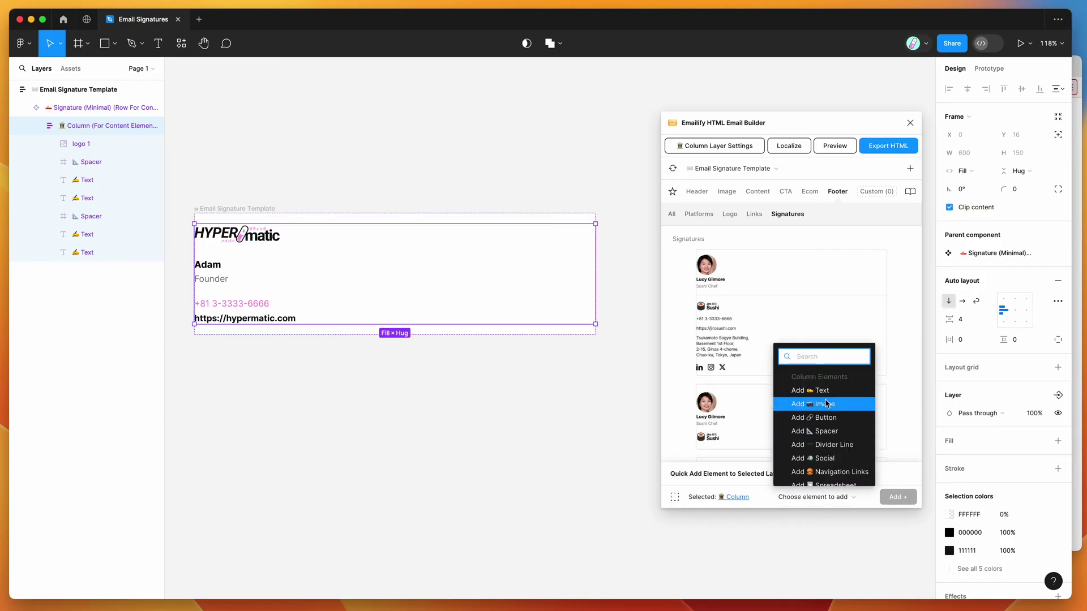
{"action": "scroll", "coordinate": [828, 437], "scroll_direction": "down", "scroll_amount": 2}
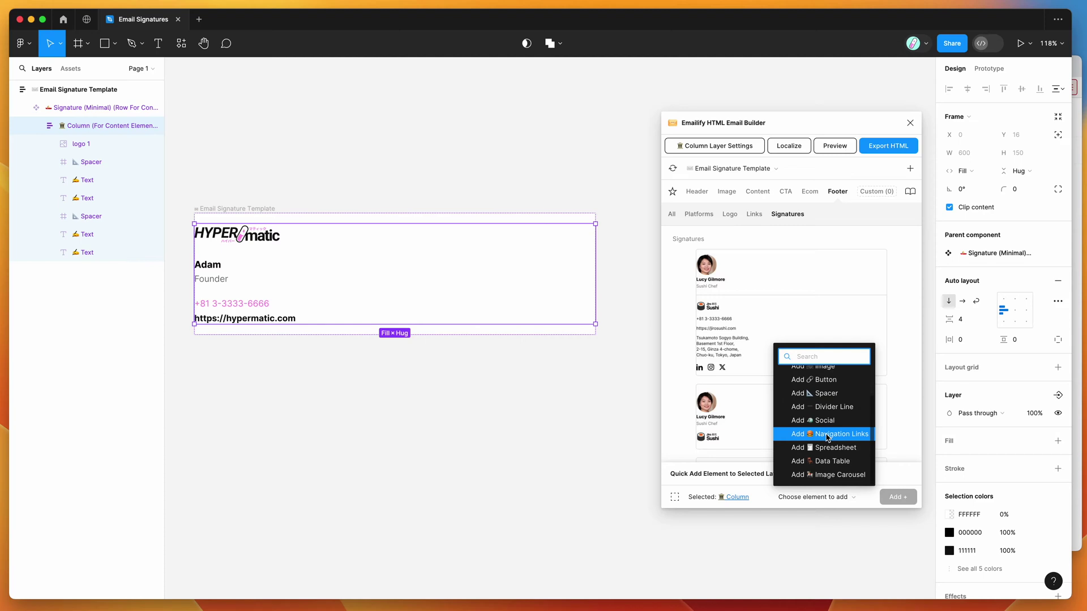
{"action": "scroll", "coordinate": [827, 438], "scroll_direction": "up", "scroll_amount": 2}
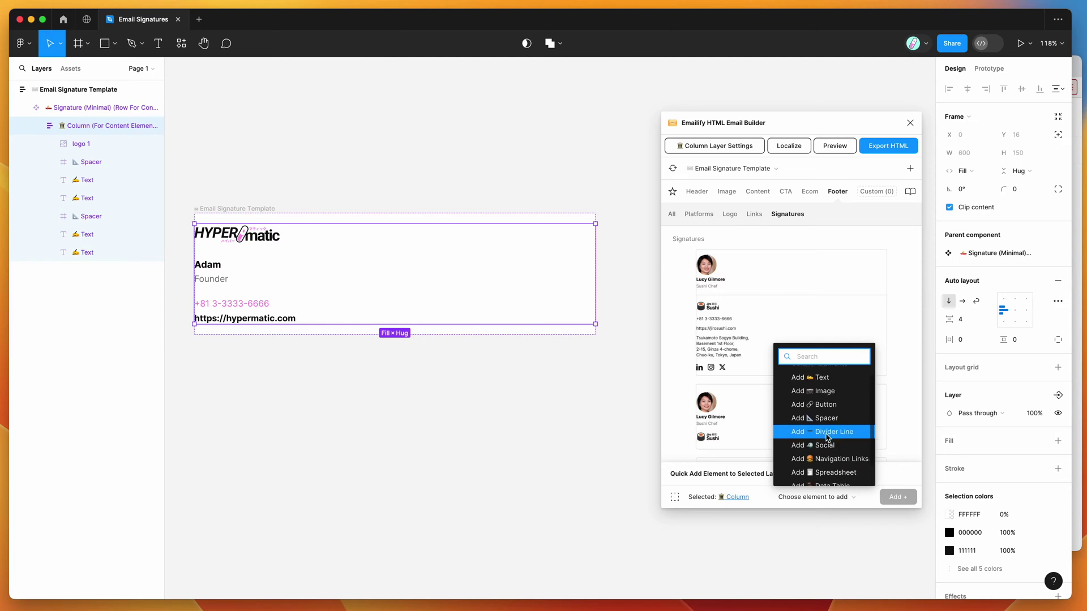
{"action": "scroll", "coordinate": [827, 438], "scroll_direction": "down", "scroll_amount": 3}
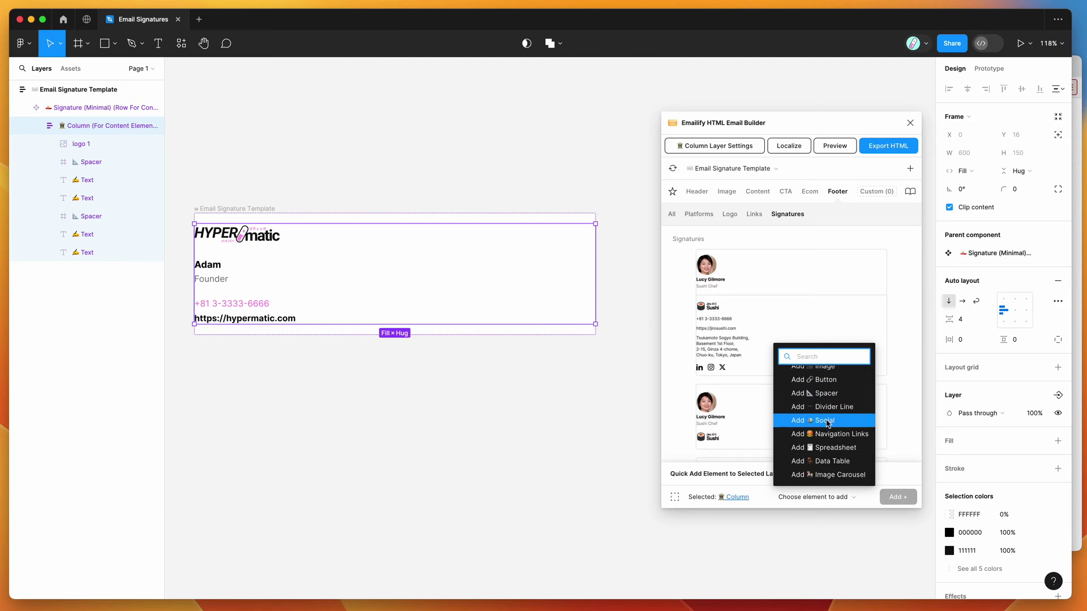
{"action": "left_click", "coordinate": [825, 422]}
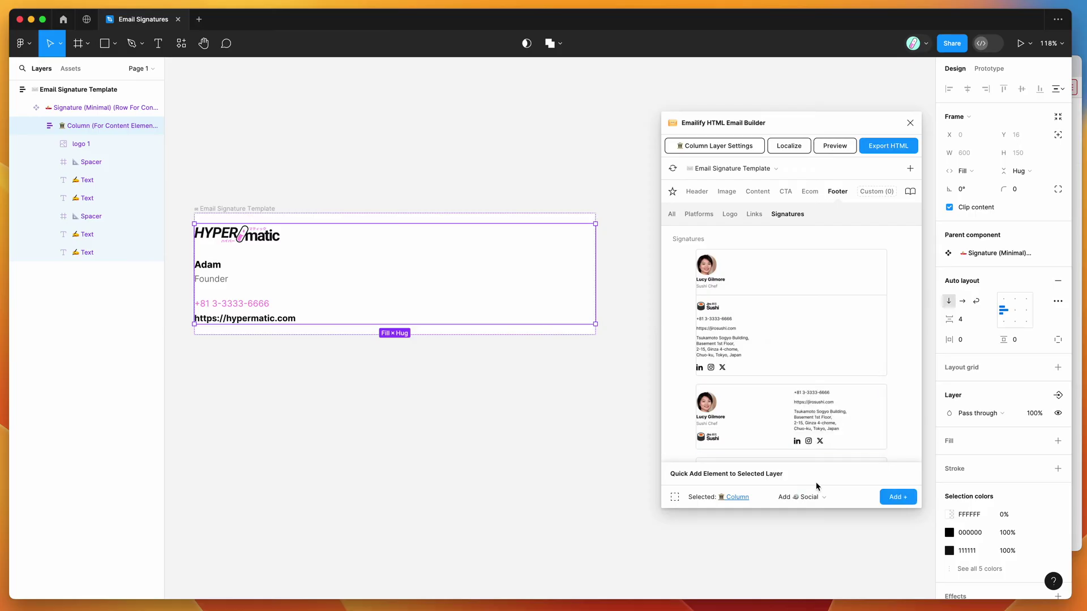
{"action": "left_click", "coordinate": [899, 498]}
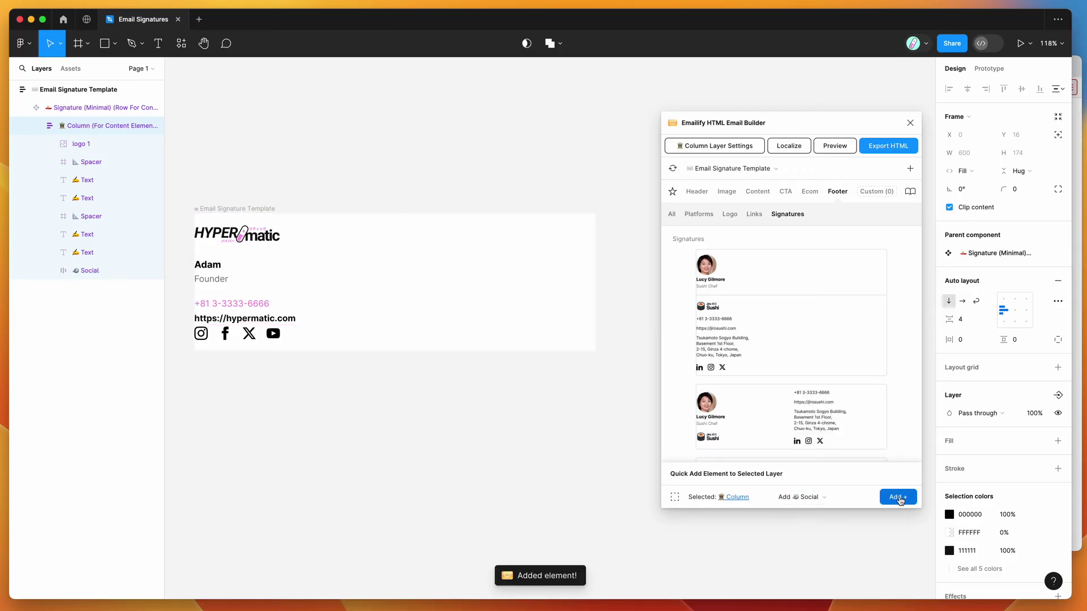
{"action": "left_click", "coordinate": [272, 335]}
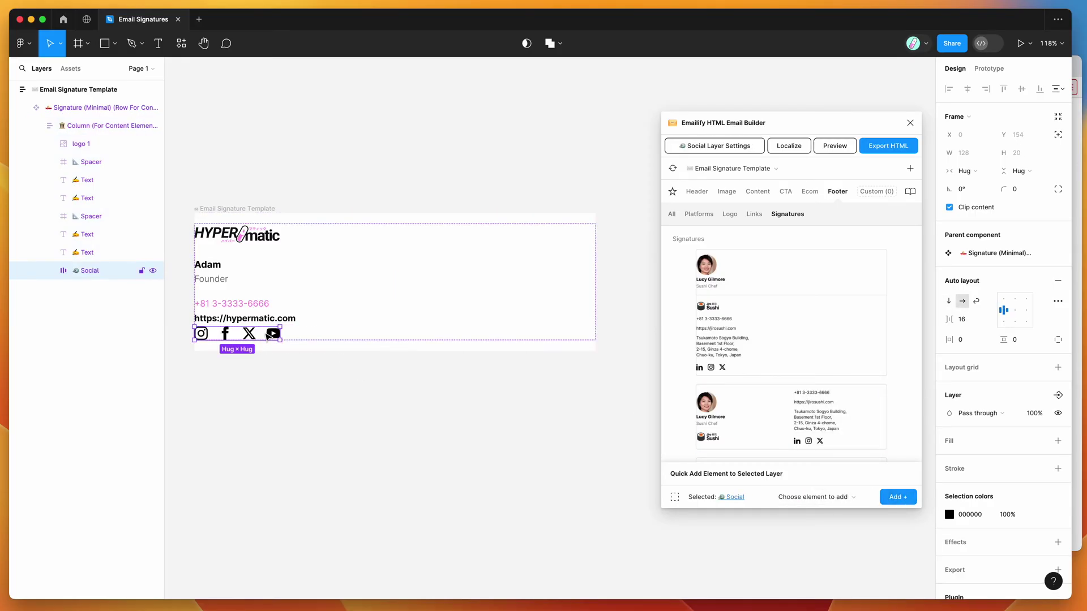
{"action": "left_click", "coordinate": [91, 217]}
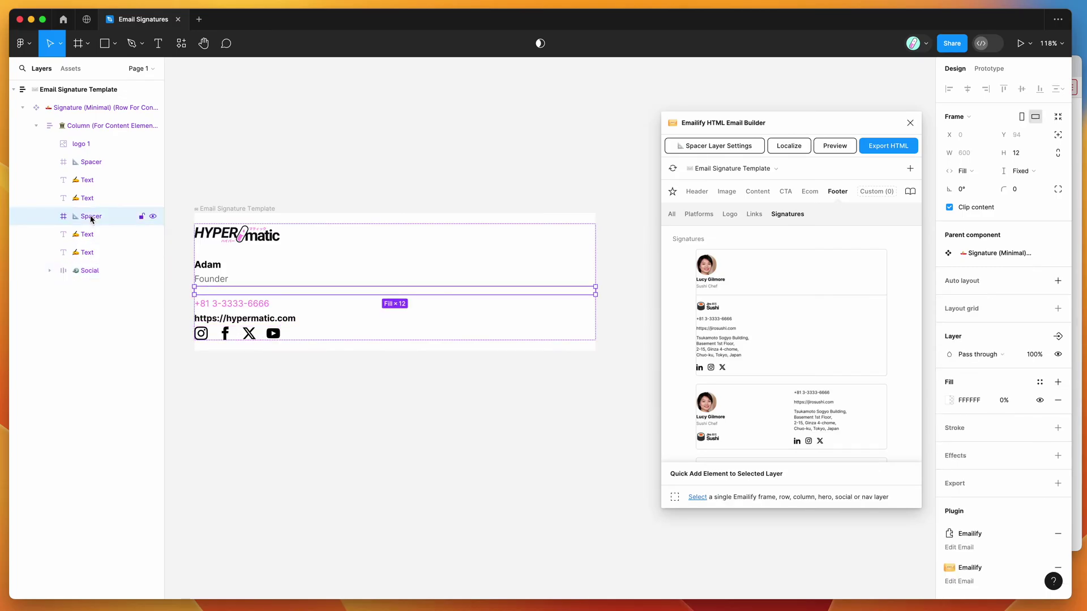
- Duplicate a spacer and place the copy above the Social row
{"action": "key", "text": "super+d"}
{"action": "left_click_drag", "start_coordinate": [91, 233], "coordinate": [89, 282]}
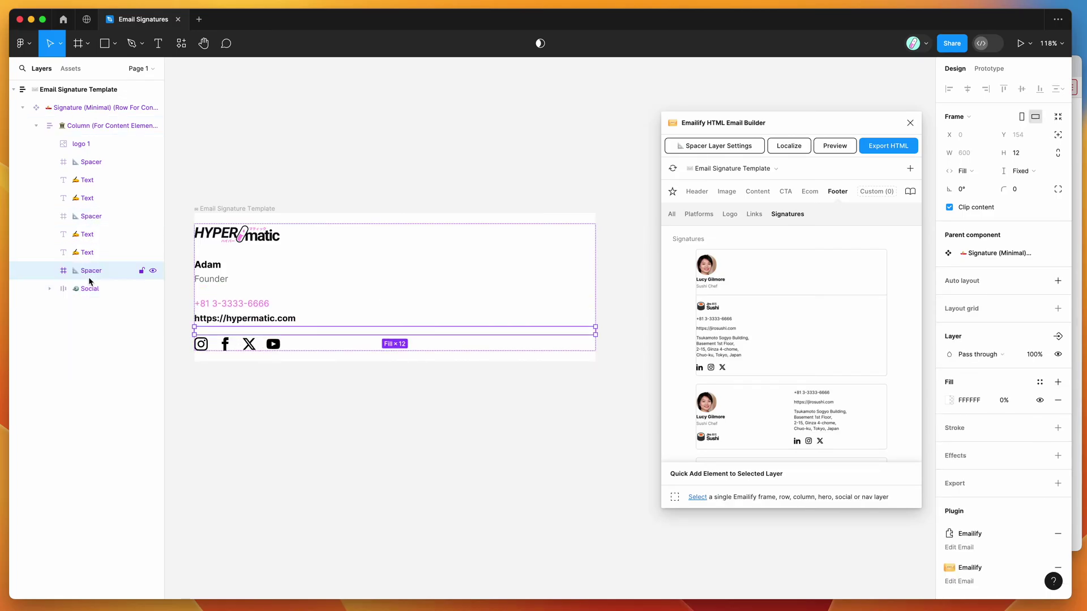
{"action": "left_click", "coordinate": [68, 287]}
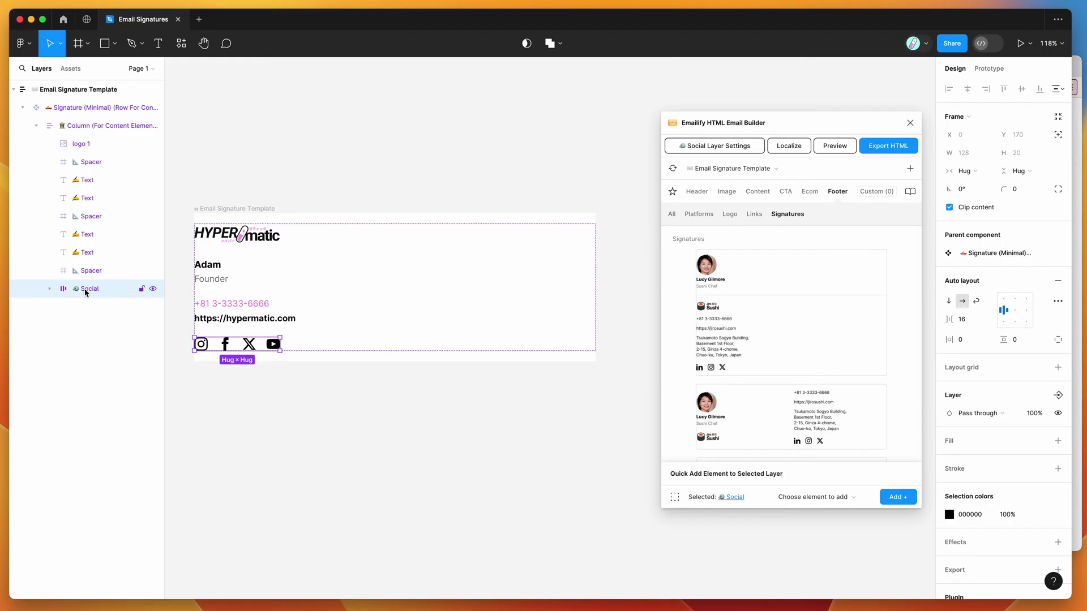
- Delete the Facebook and YouTube icon links, keeping only Instagram and X
{"action": "left_click", "coordinate": [50, 289]}
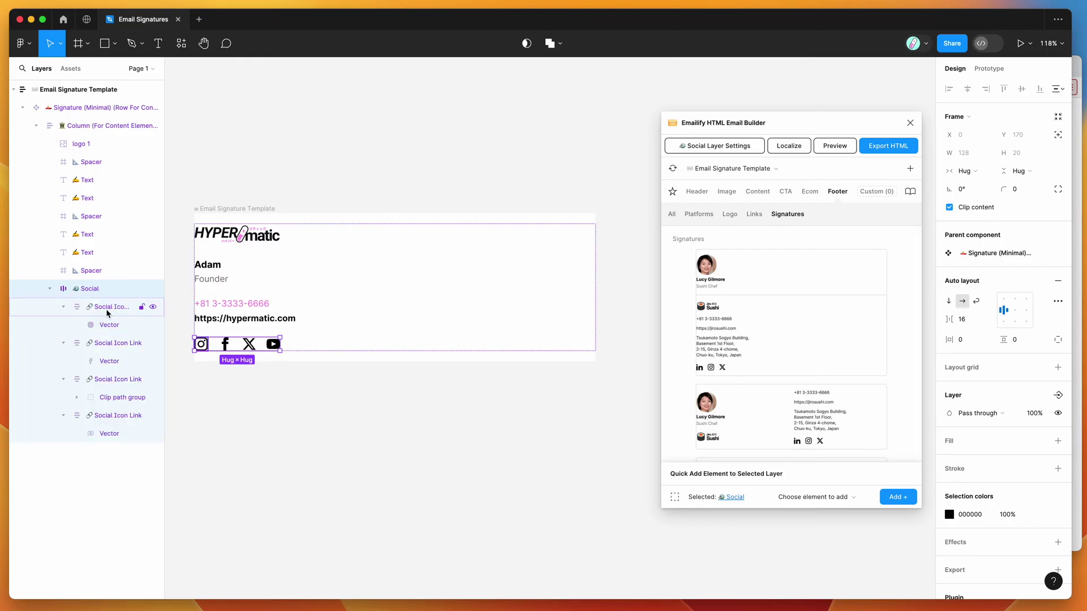
{"action": "left_click", "coordinate": [107, 343]}
{"action": "key", "text": "Delete"}
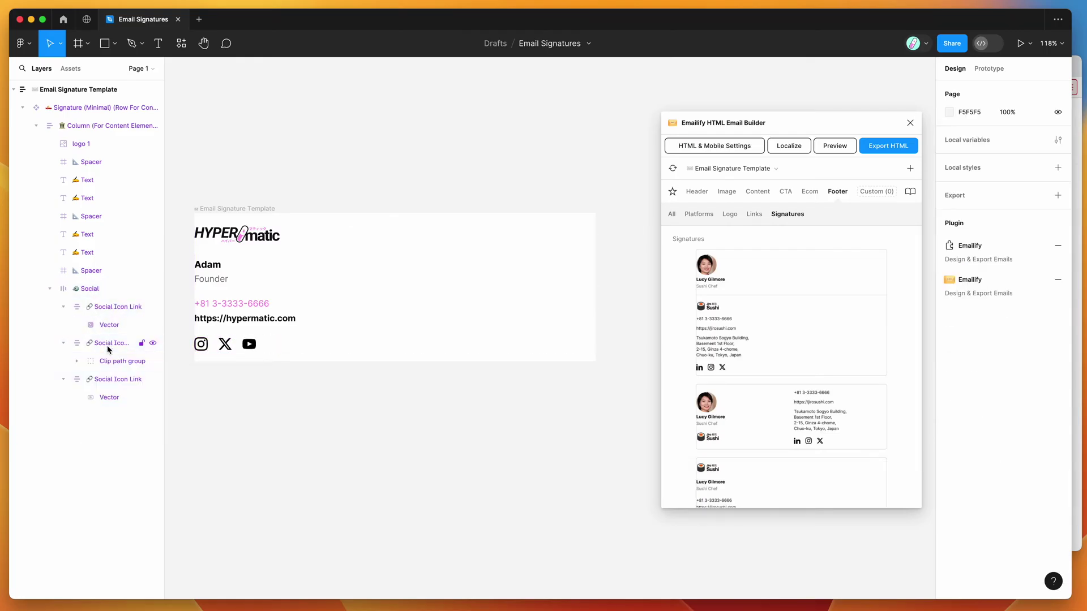
{"action": "left_click", "coordinate": [107, 379]}
{"action": "key", "text": "Delete"}
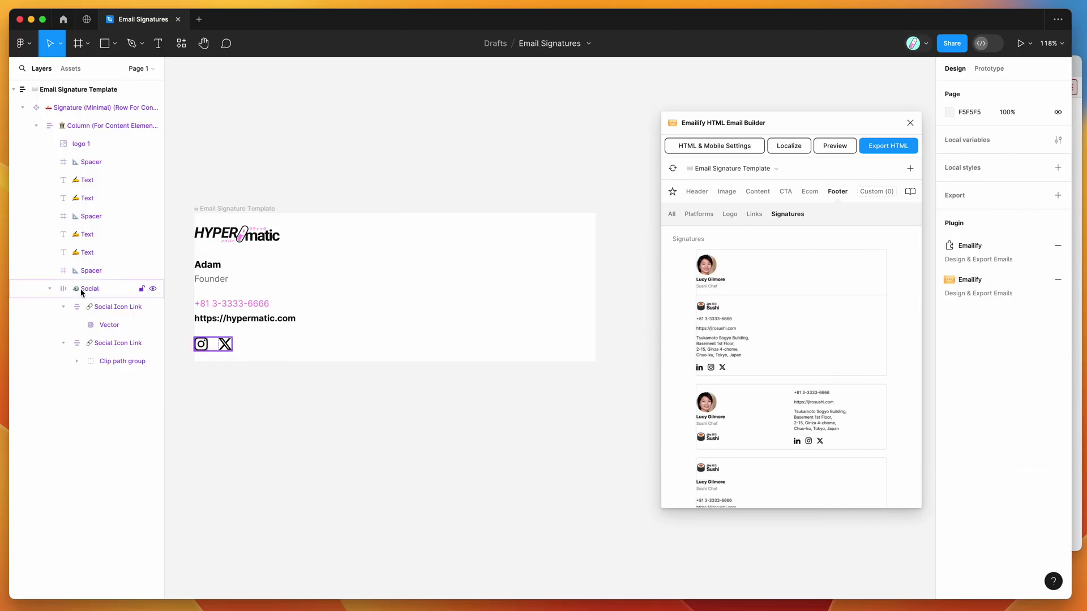
{"action": "left_click", "coordinate": [89, 292]}
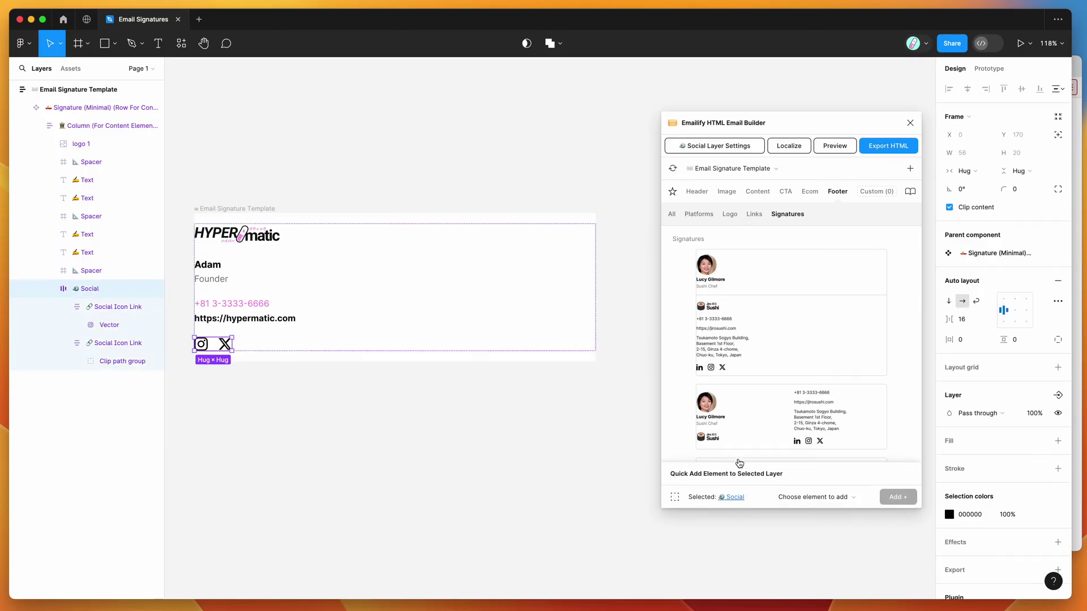
- Add a Slack icon to the signature's social row
{"action": "left_click", "coordinate": [804, 500]}
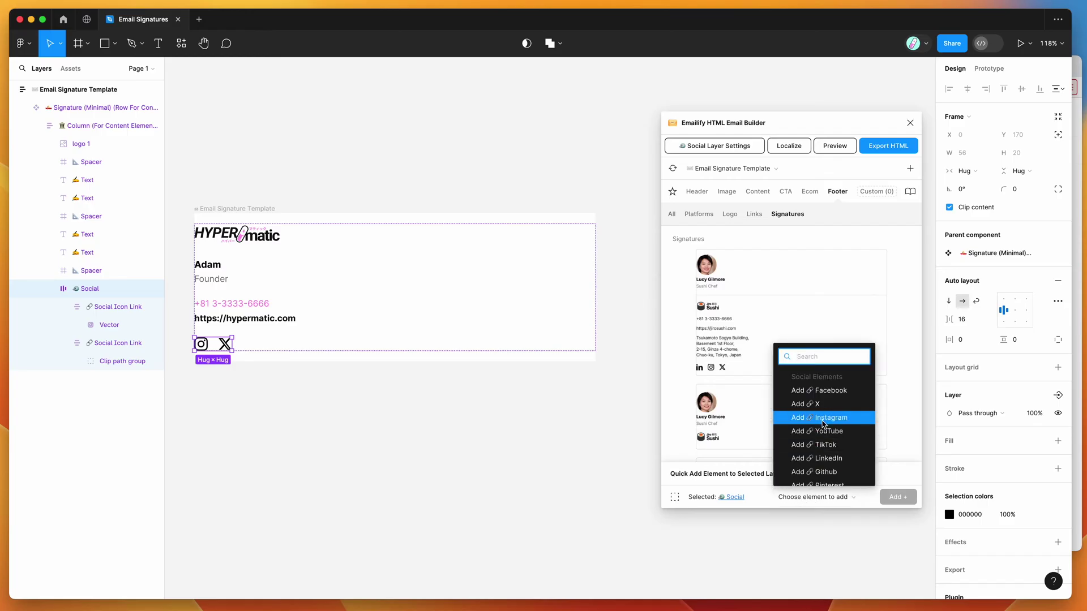
{"action": "scroll", "coordinate": [823, 421], "scroll_direction": "down", "scroll_amount": 2}
{"action": "scroll", "coordinate": [824, 424], "scroll_direction": "down", "scroll_amount": 5}
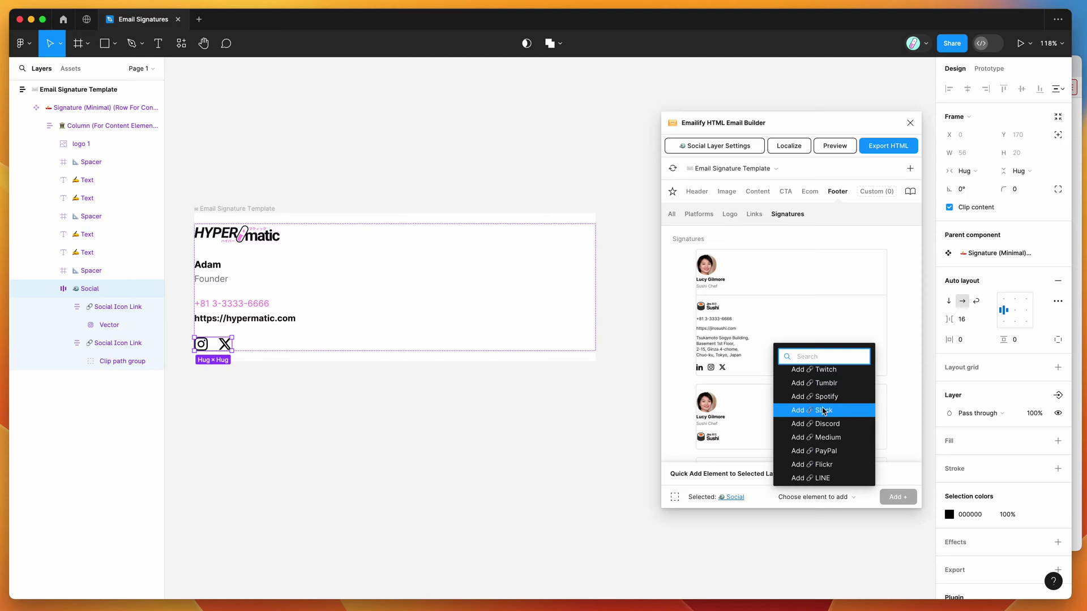
{"action": "left_click", "coordinate": [820, 412]}
{"action": "left_click", "coordinate": [896, 497]}
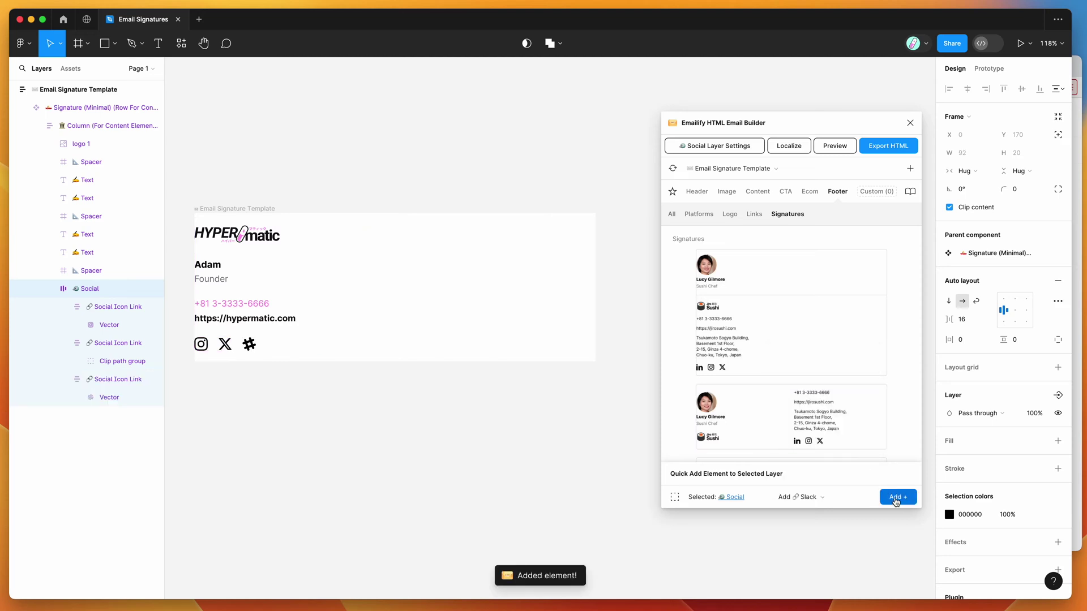
- Add a WeChat icon after it, then select the Slack icon link layer
{"action": "left_click", "coordinate": [807, 497]}
{"action": "scroll", "coordinate": [839, 440], "scroll_direction": "down", "scroll_amount": 5}
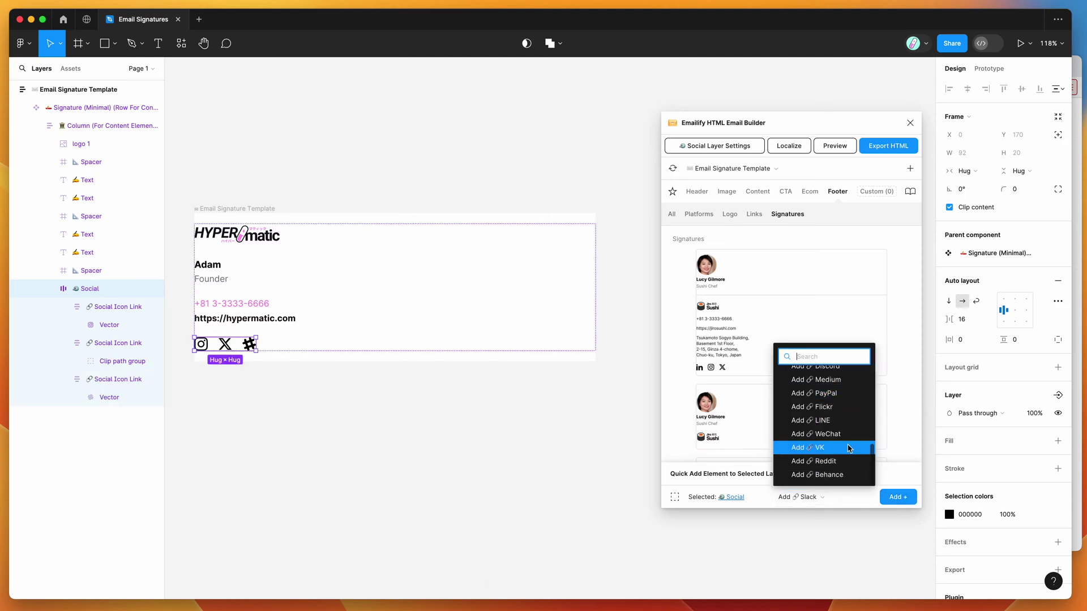
{"action": "left_click", "coordinate": [838, 439]}
{"action": "left_click", "coordinate": [896, 497]}
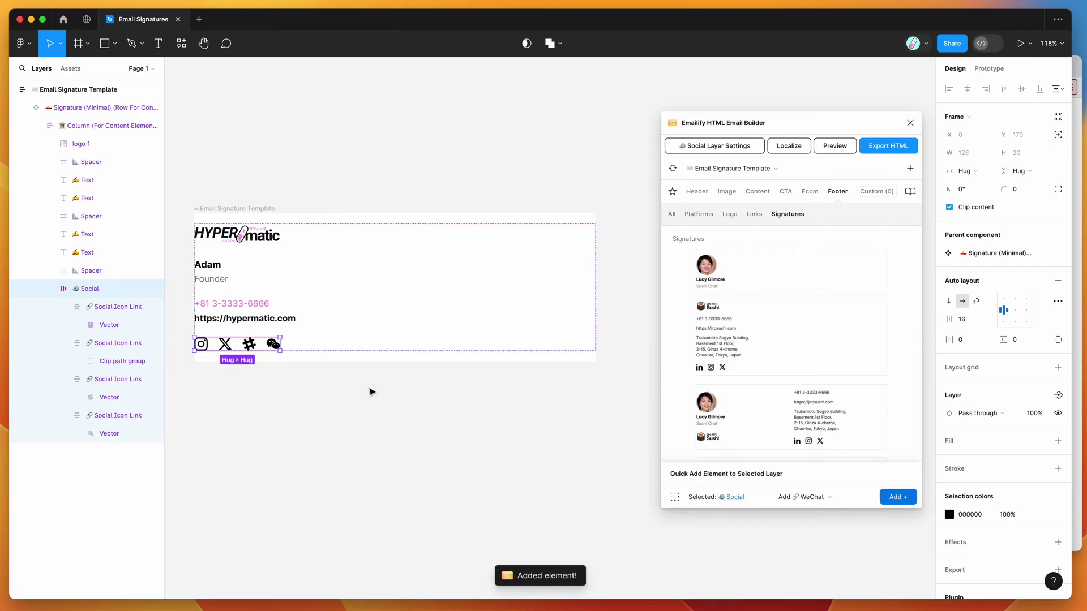
{"action": "left_click", "coordinate": [275, 347]}
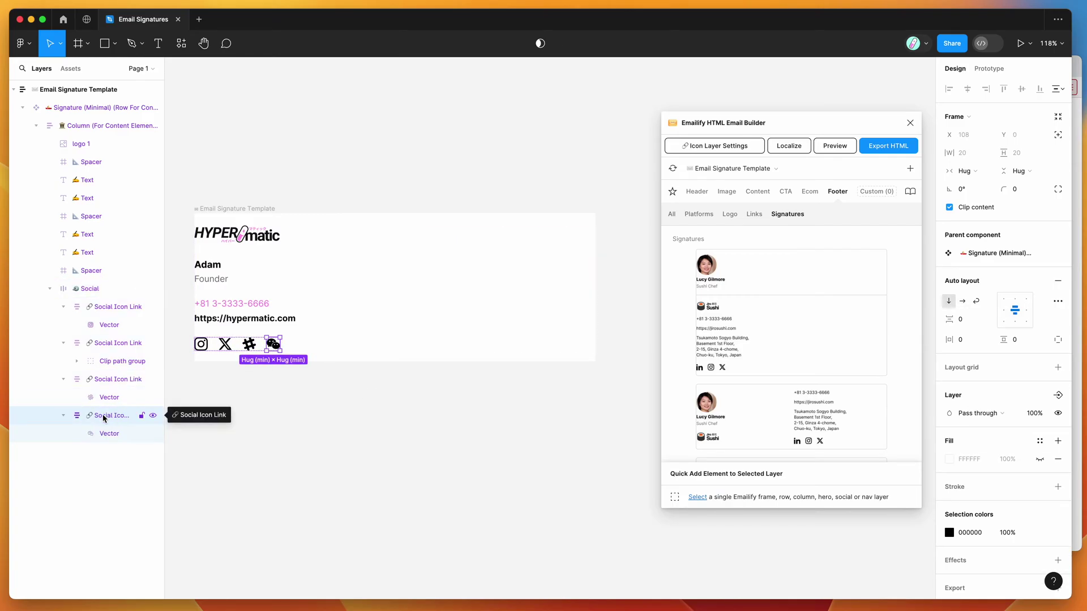
{"action": "left_click", "coordinate": [105, 382]}
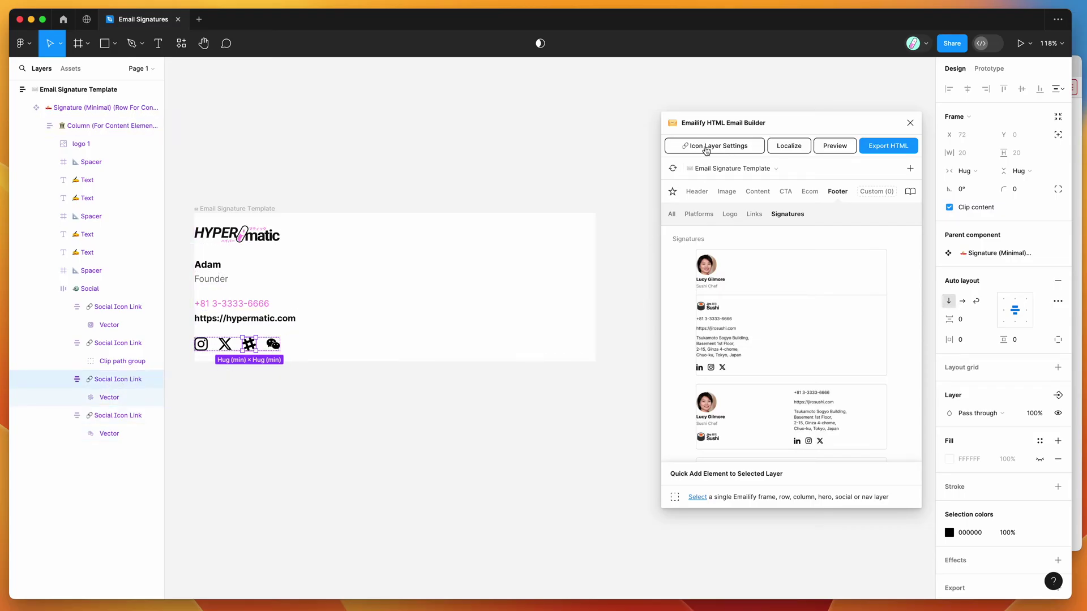
{"action": "left_click", "coordinate": [711, 149]}
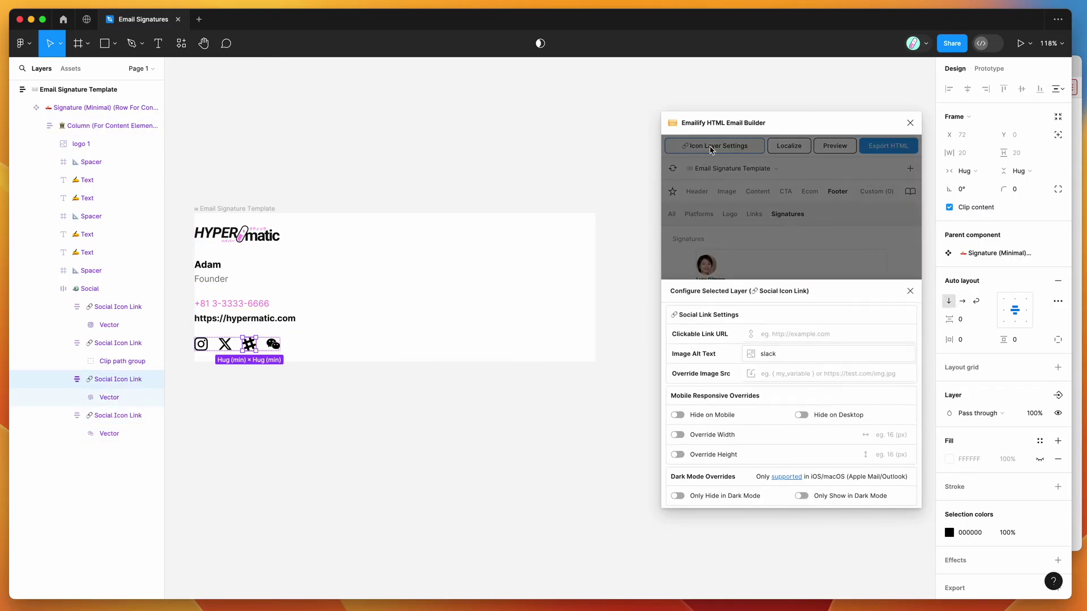
{"action": "left_click", "coordinate": [782, 334]}
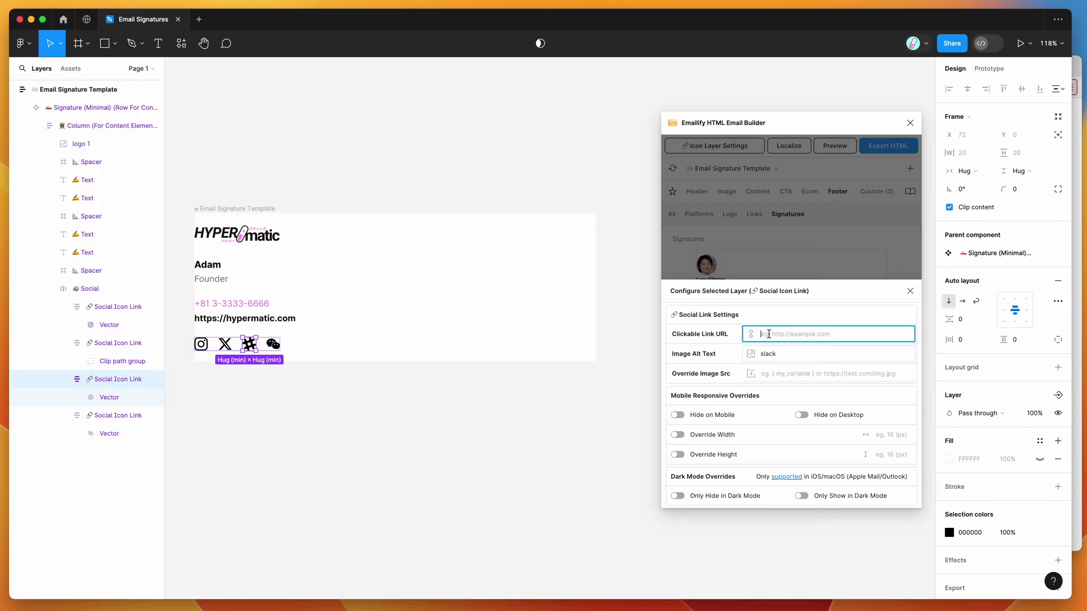
{"action": "type", "text": "https://hypermatic.com"}
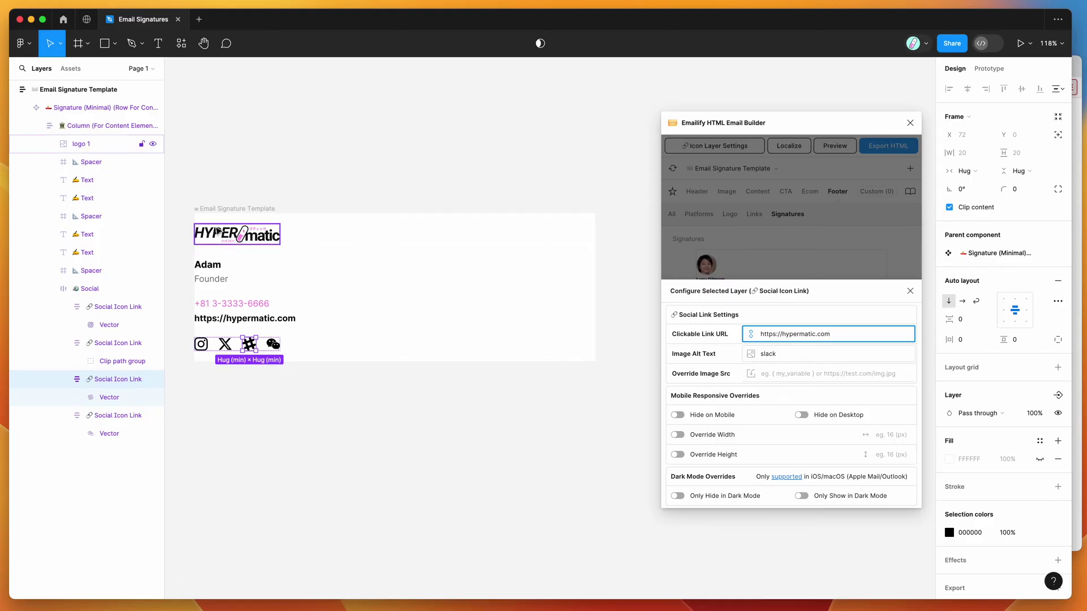
{"action": "left_click", "coordinate": [84, 146]}
{"action": "left_click", "coordinate": [777, 315]}
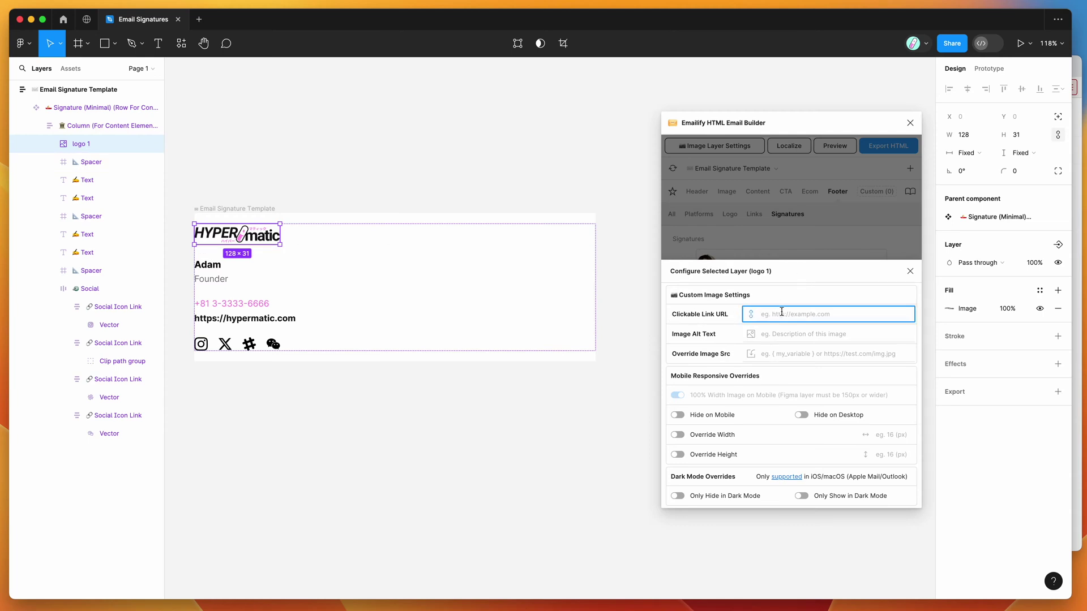
{"action": "type", "text": "https://hypermatic.com"}
{"action": "left_click", "coordinate": [909, 271]}
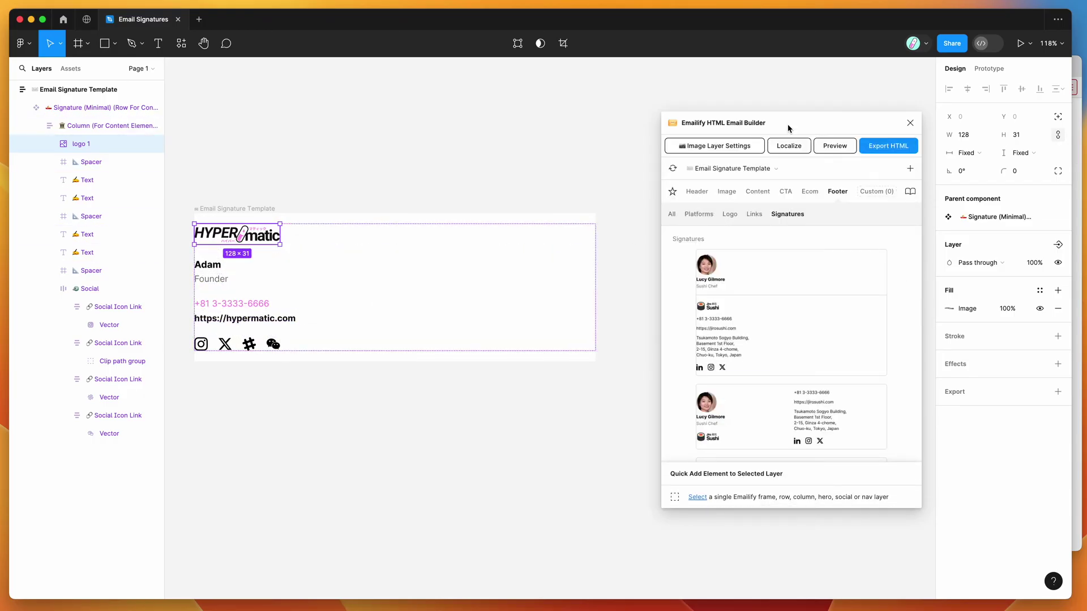
{"action": "left_click", "coordinate": [840, 147]}
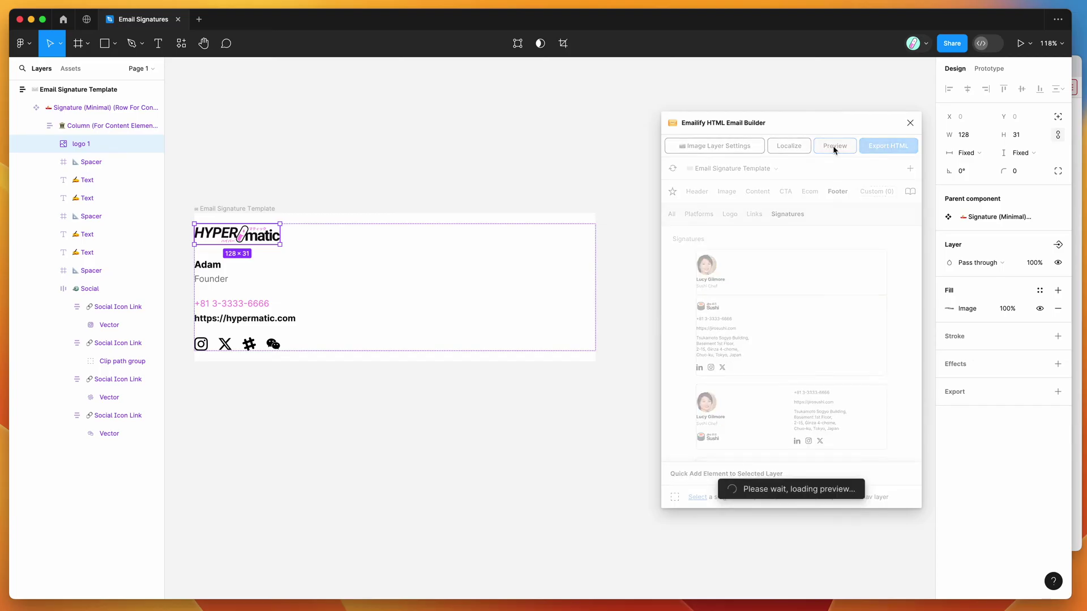
{"action": "mouse_move", "coordinate": [693, 214]}
{"action": "left_mouse_down"}
{"action": "mouse_move", "coordinate": [770, 271]}
{"action": "mouse_move", "coordinate": [793, 320]}
{"action": "mouse_move", "coordinate": [696, 215]}
{"action": "left_mouse_up"}
{"action": "left_click", "coordinate": [785, 324]}
{"action": "left_click", "coordinate": [830, 327]}
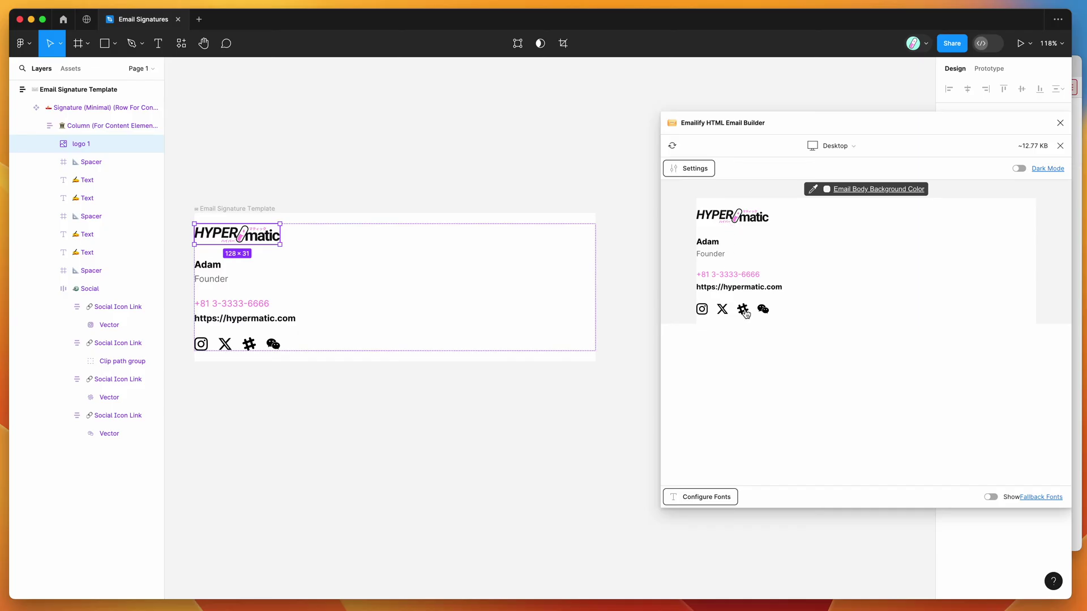
{"action": "left_click_drag", "start_coordinate": [797, 290], "coordinate": [708, 210]}
{"action": "left_click", "coordinate": [784, 294]}
{"action": "left_click", "coordinate": [817, 242]}
{"action": "left_click_drag", "start_coordinate": [782, 123], "coordinate": [741, 124]}
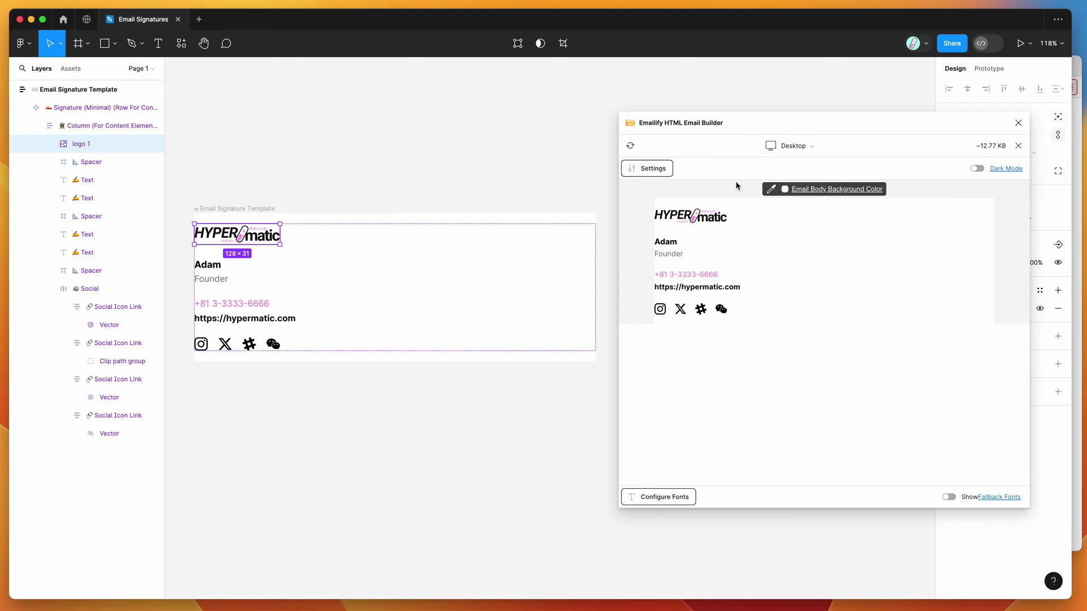
{"action": "left_click", "coordinate": [1018, 146]}
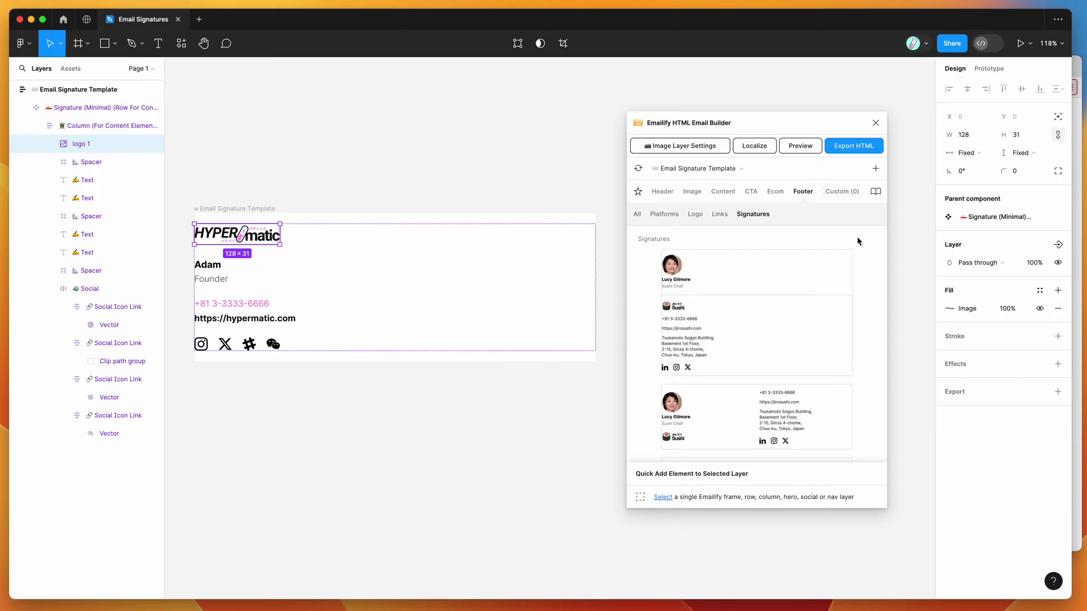
- Export using the HTML Email Signature format, then download and save the .zip file
{"action": "left_click", "coordinate": [843, 150]}
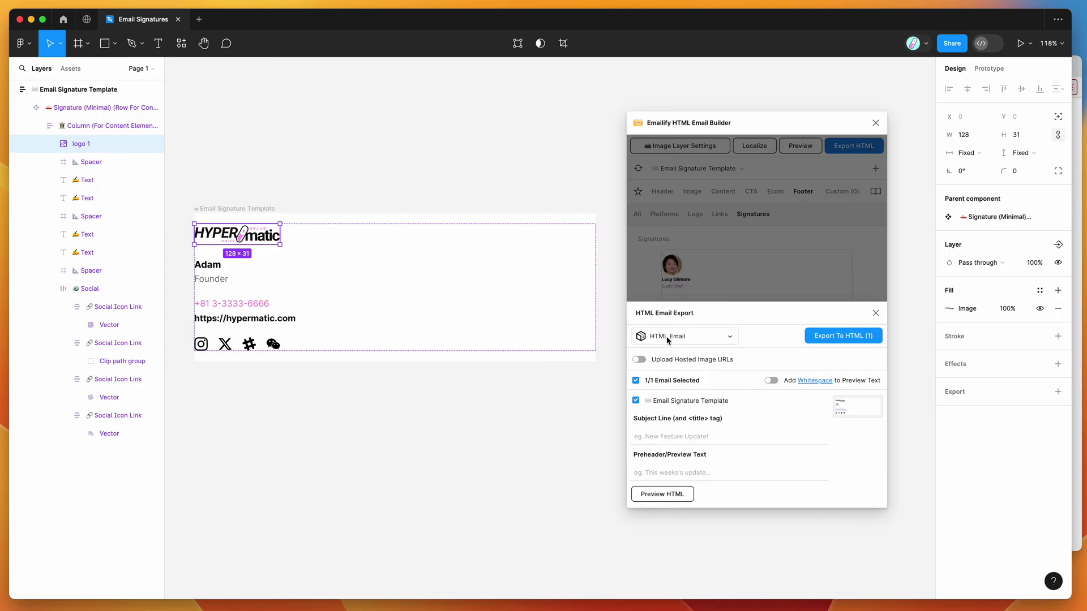
{"action": "left_click", "coordinate": [668, 338]}
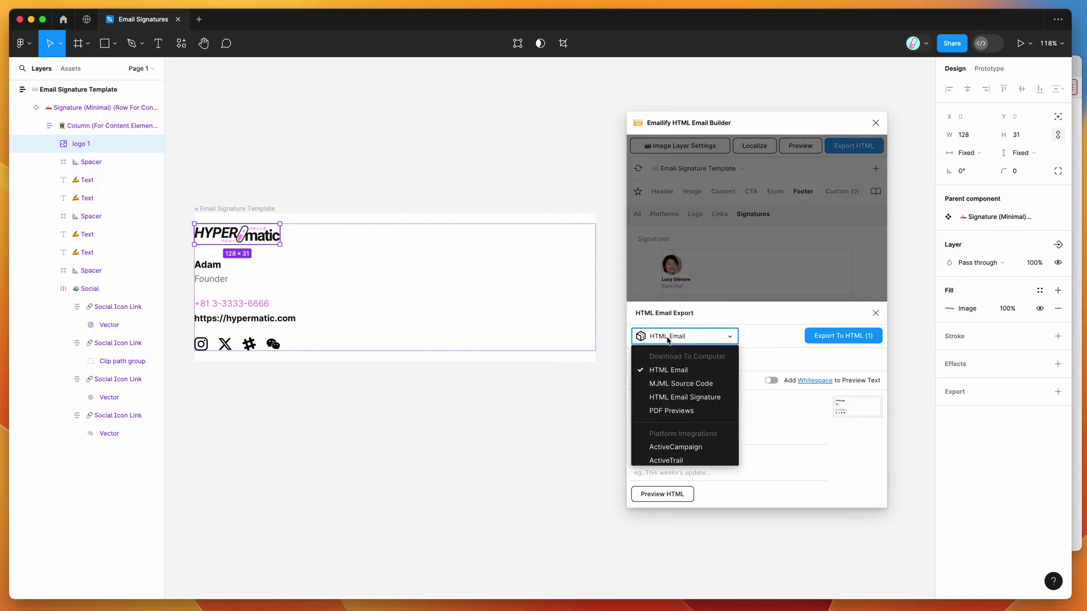
{"action": "left_click", "coordinate": [689, 400]}
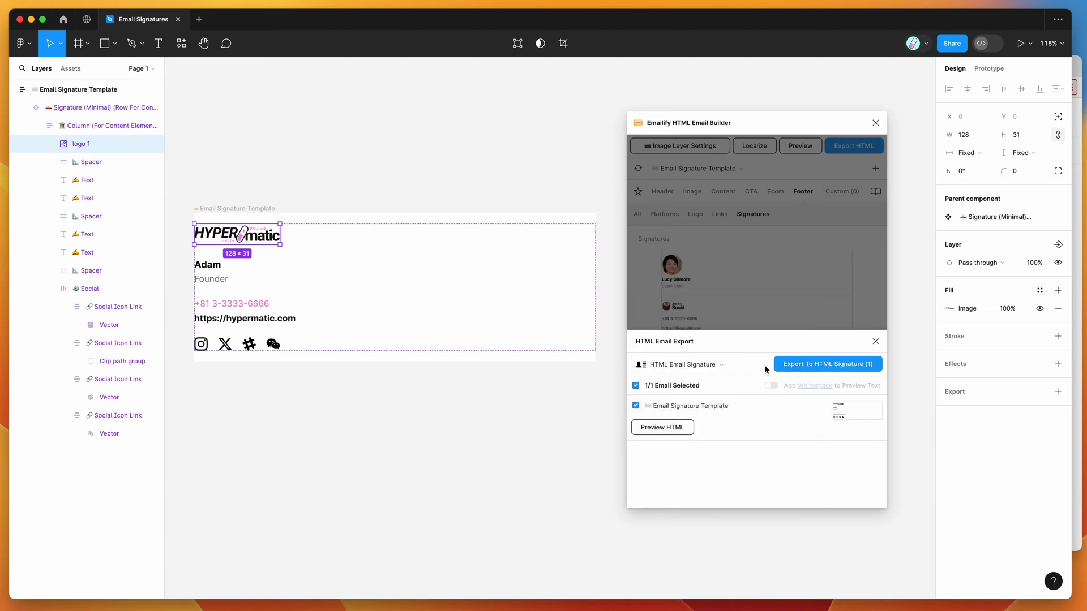
{"action": "left_click", "coordinate": [804, 366]}
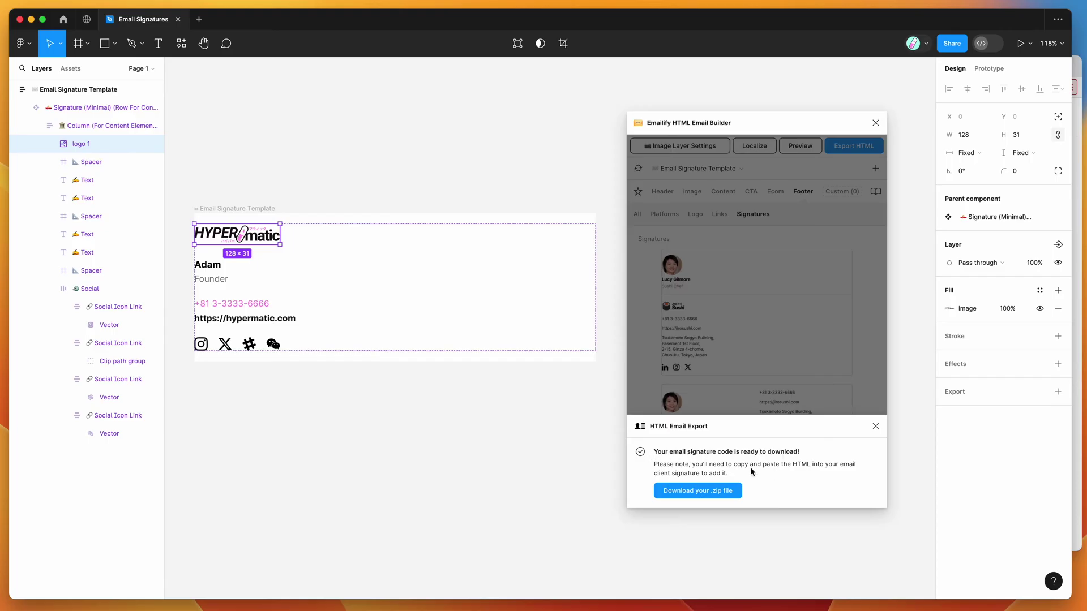
{"action": "left_click", "coordinate": [700, 493]}
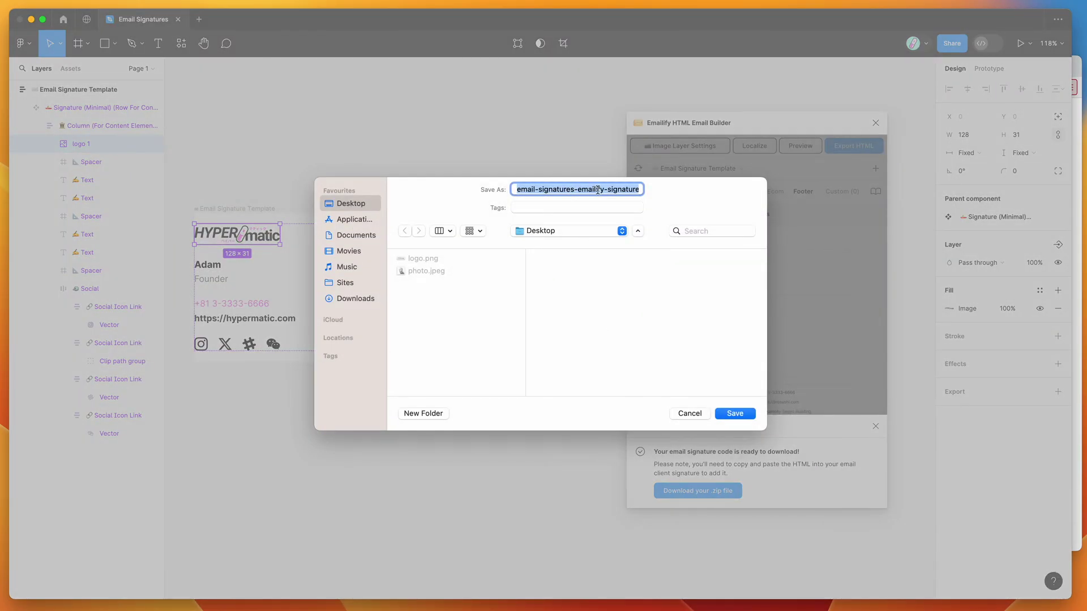
{"action": "left_click", "coordinate": [734, 413]}
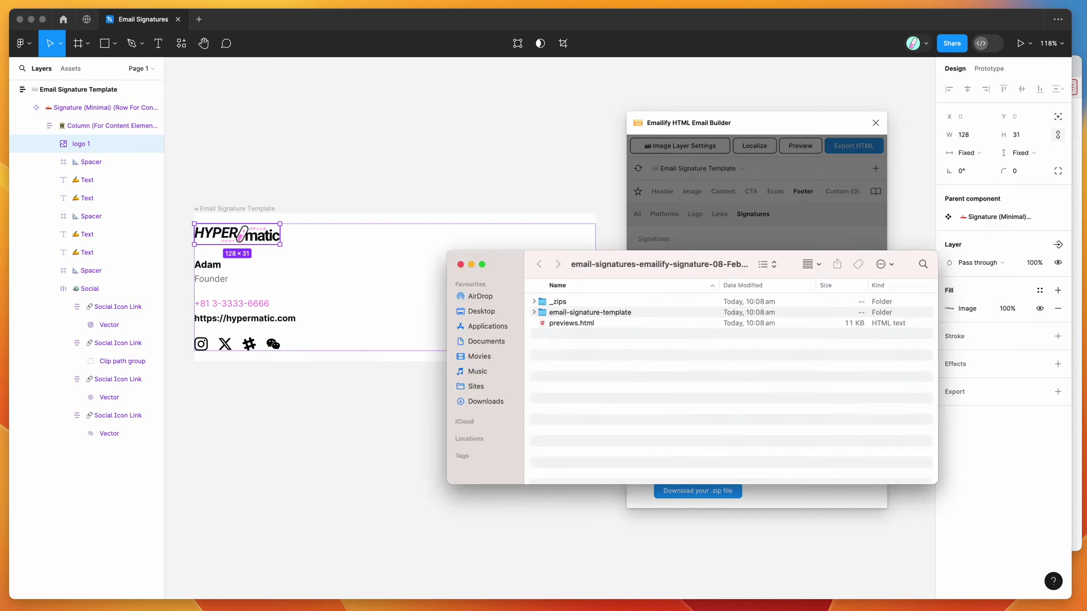
- Expand the email-signature-template and img folders in Finder
{"action": "left_click_drag", "start_coordinate": [603, 285], "coordinate": [507, 273]}
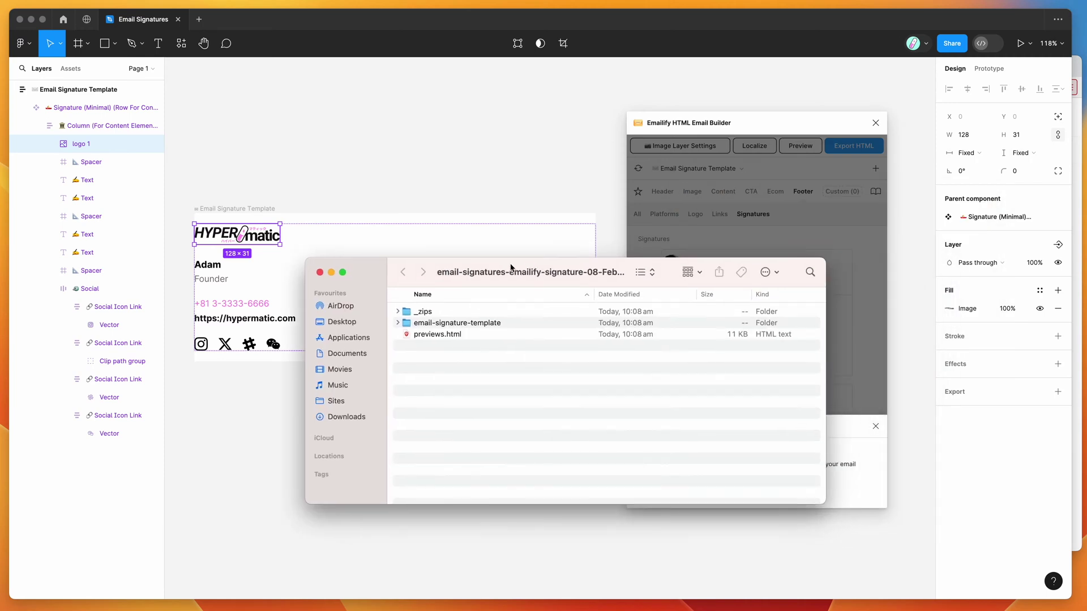
{"action": "left_click", "coordinate": [398, 324]}
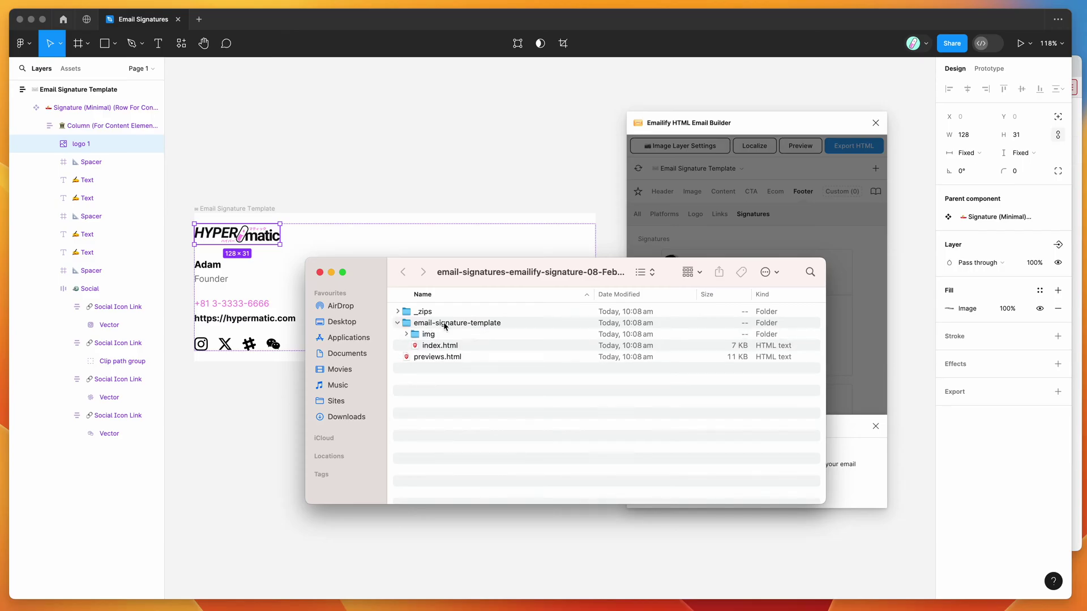
{"action": "left_click", "coordinate": [445, 324]}
{"action": "left_click", "coordinate": [407, 335]}
- Quick Look the exported PNG images, then collapse img and select index.html
{"action": "left_click", "coordinate": [445, 348]}
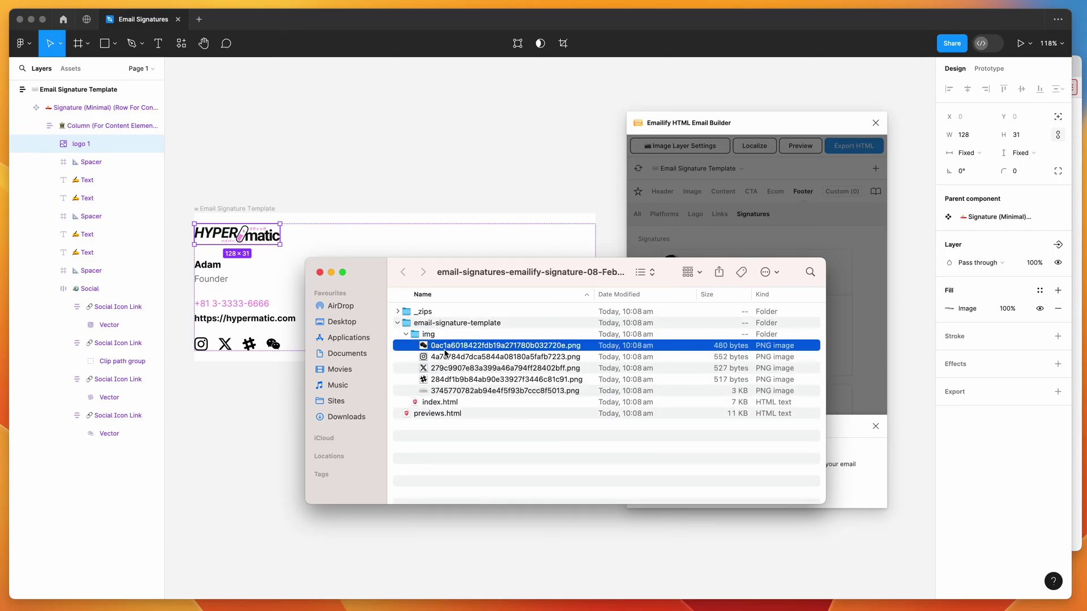
{"action": "key", "text": "space"}
{"action": "key", "text": "Down"}
{"action": "key", "text": "Down"}
{"action": "key", "text": "Down"}
{"action": "key", "text": "Down"}
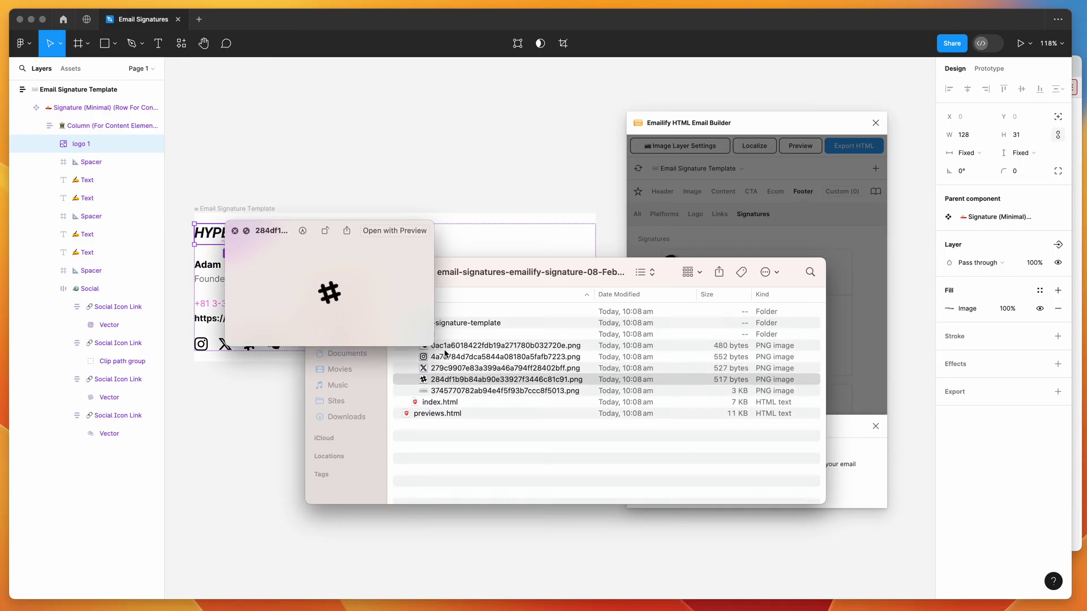
{"action": "key", "text": "space"}
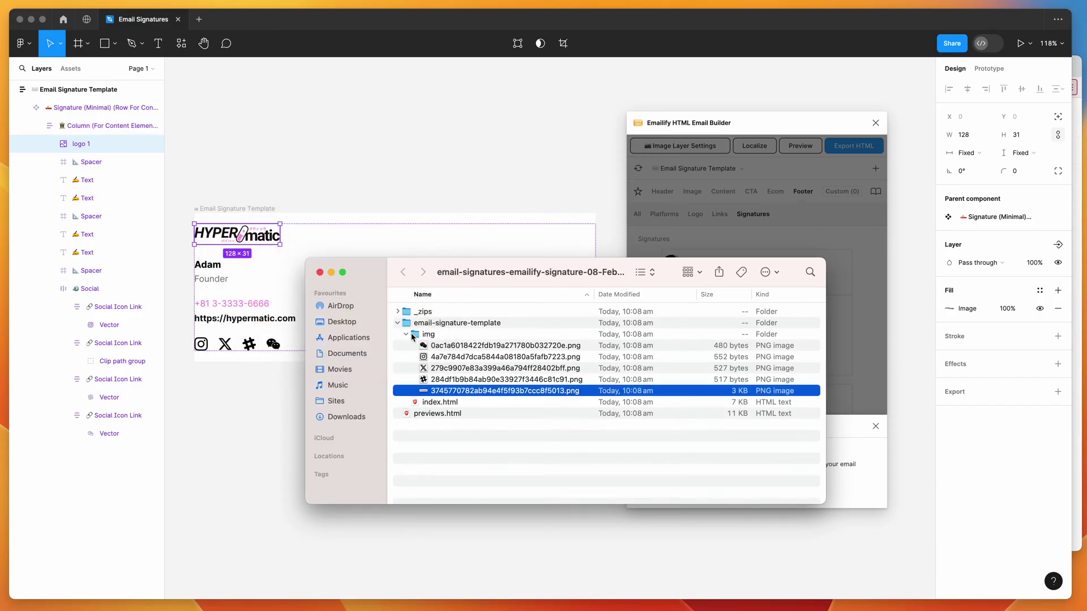
{"action": "left_click", "coordinate": [406, 334]}
{"action": "left_click", "coordinate": [433, 348]}
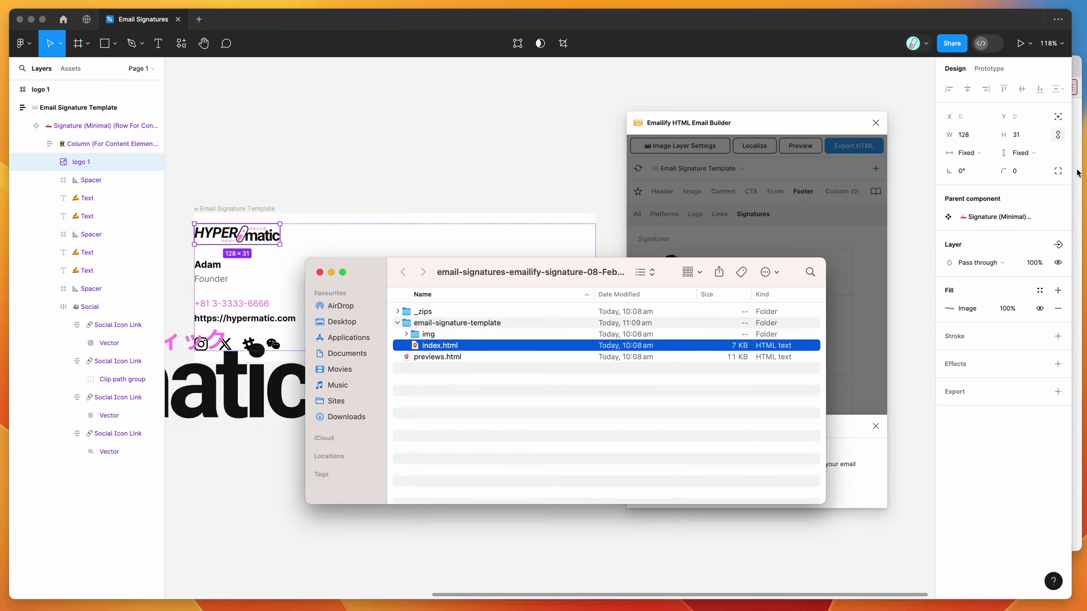
- Open index.html in a new Brave tab and inspect the rendered signature
{"action": "key", "text": "super+Tab"}
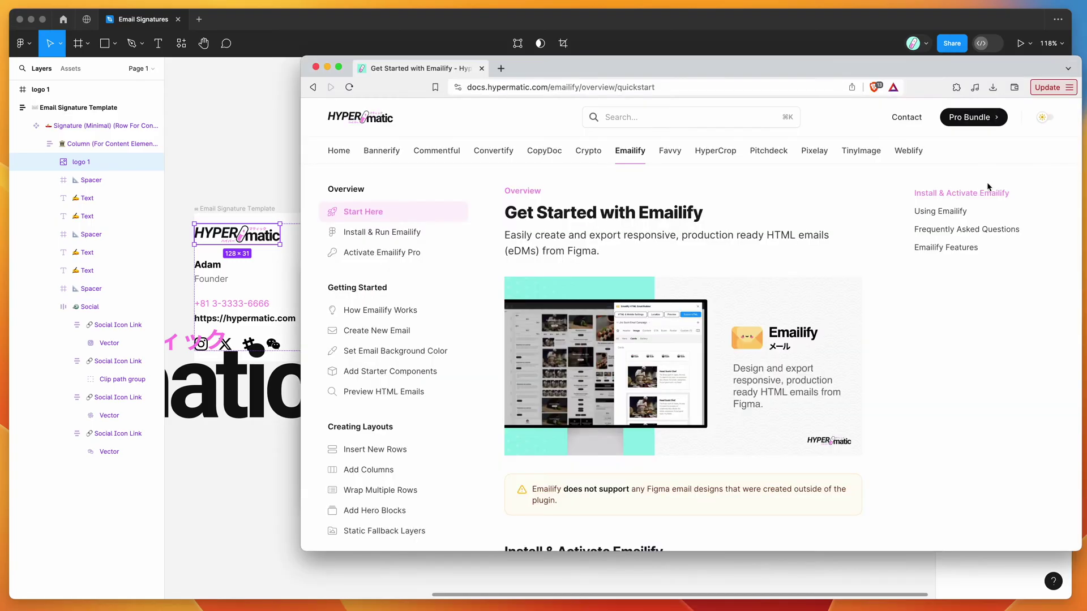
{"action": "key", "text": "super+t"}
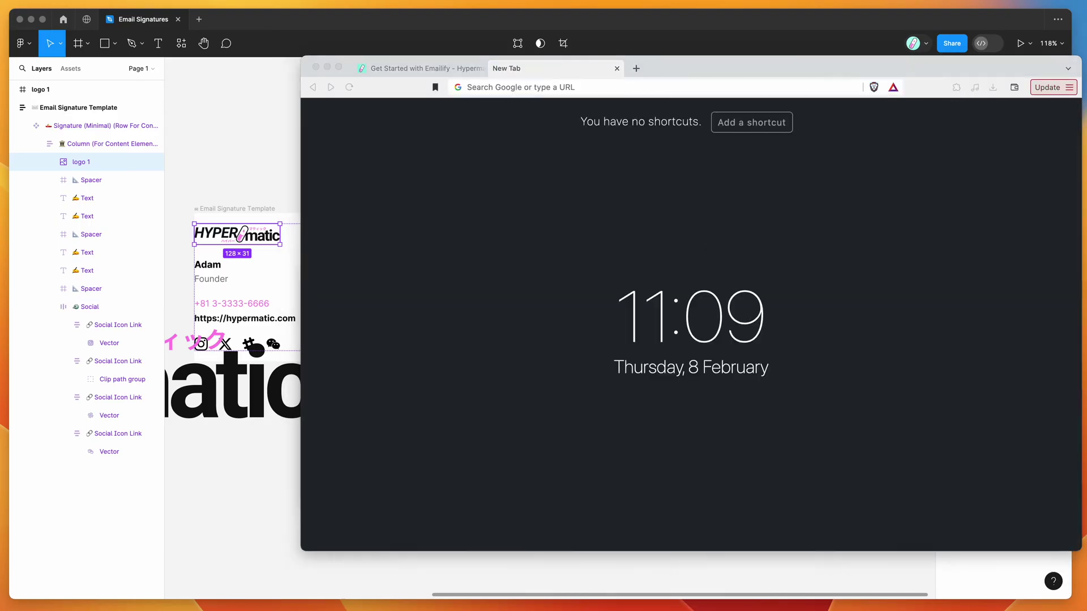
{"action": "key", "text": "super+Tab"}
{"action": "left_click_drag", "start_coordinate": [456, 345], "coordinate": [578, 197]}
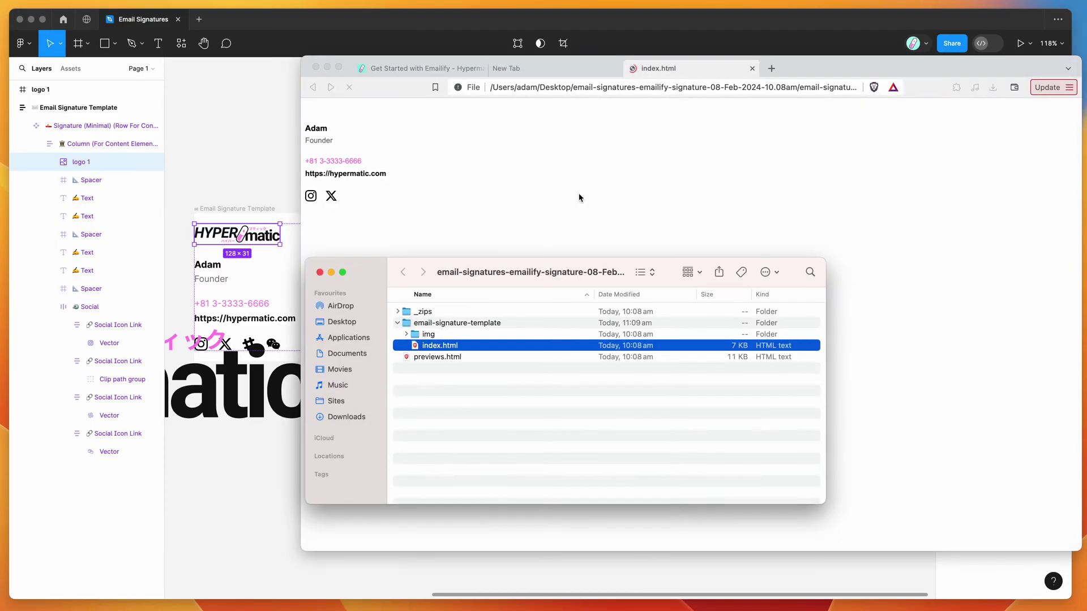
{"action": "left_click", "coordinate": [579, 200]}
{"action": "key", "text": "super+a"}
{"action": "left_click", "coordinate": [316, 120]}
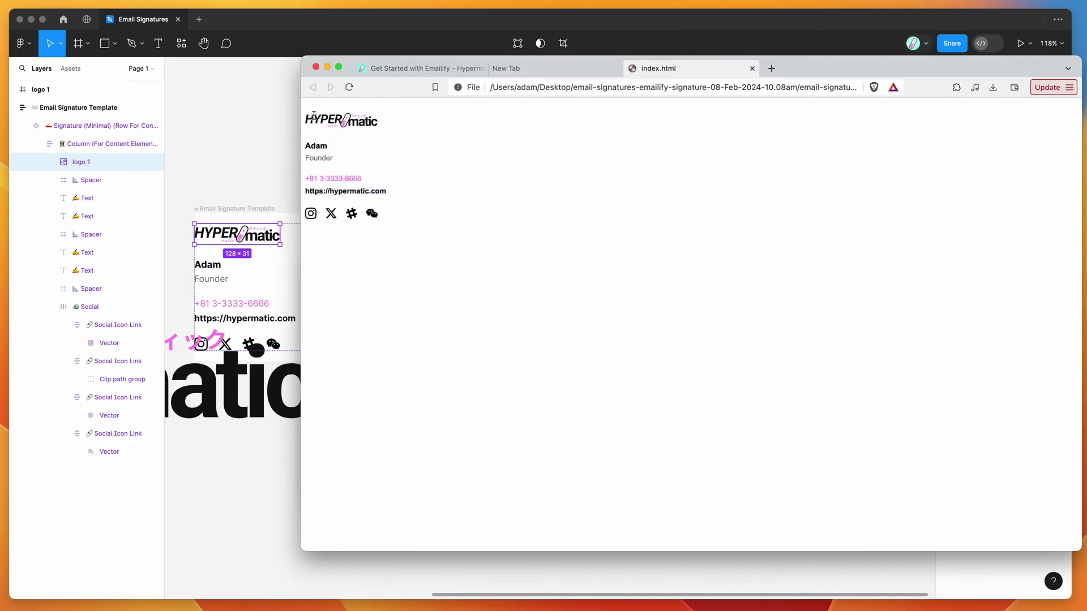
{"action": "double_click", "coordinate": [334, 120]}
{"action": "left_click", "coordinate": [308, 113]}
- Move Brave aside and select previews.html in the export folder
{"action": "mouse_move", "coordinate": [308, 61]}
{"action": "left_mouse_down"}
{"action": "mouse_move", "coordinate": [433, 61]}
{"action": "mouse_move", "coordinate": [297, 62]}
{"action": "left_mouse_up"}
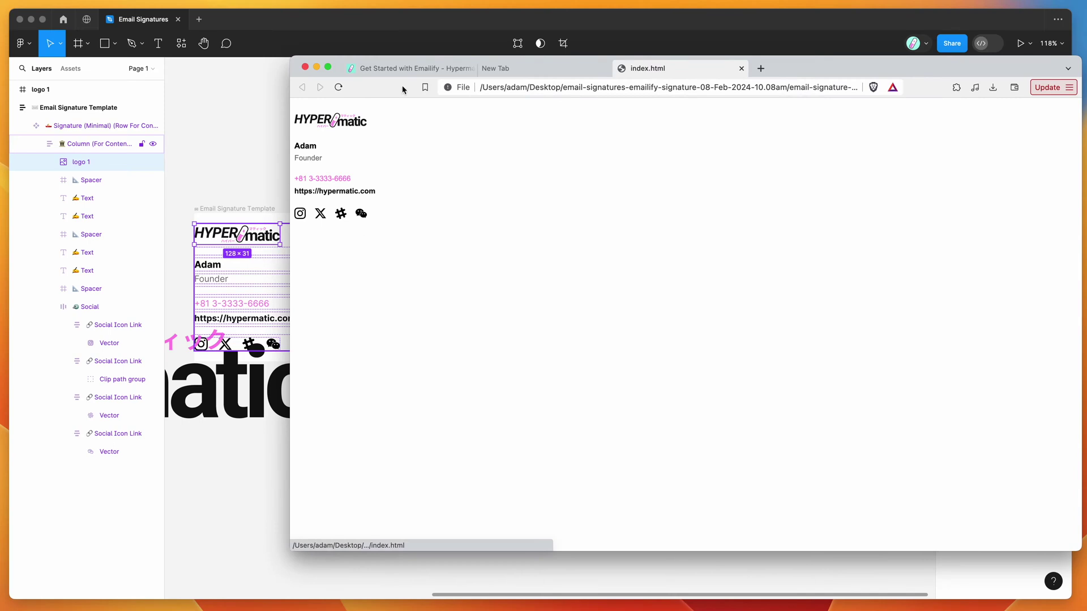
{"action": "left_click_drag", "start_coordinate": [792, 68], "coordinate": [954, 67]}
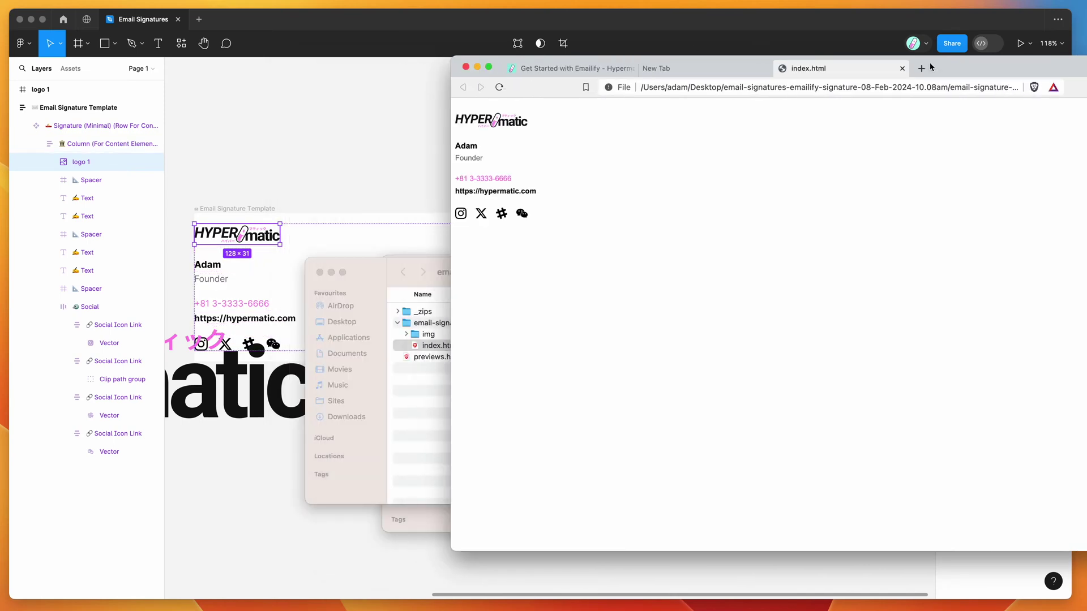
{"action": "left_click", "coordinate": [429, 395]}
{"action": "left_click", "coordinate": [435, 359]}
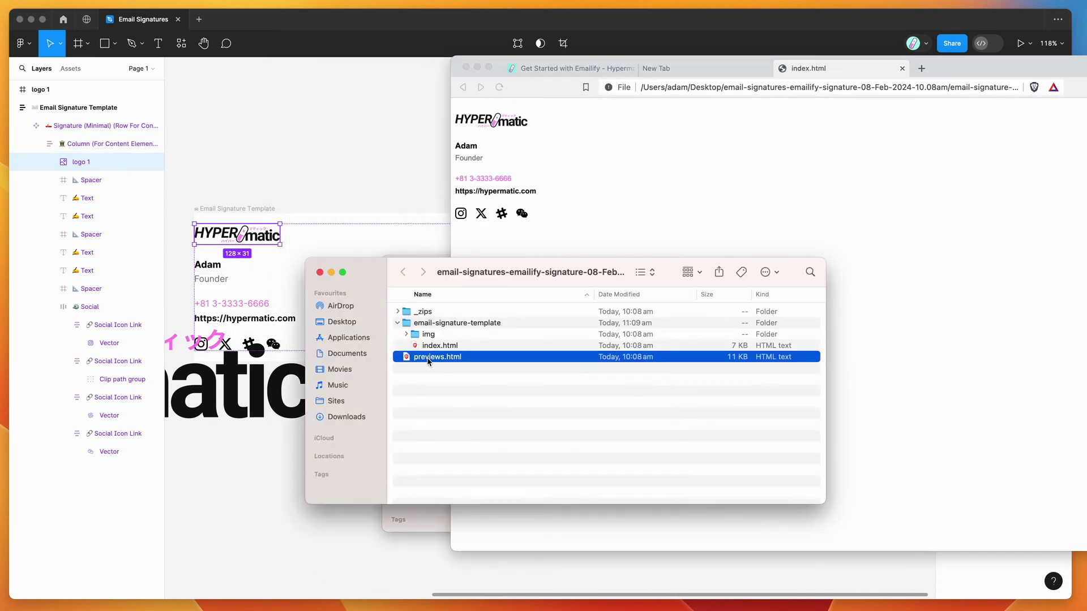
- Open previews.html in Brave and copy the HTML signature
{"action": "left_click_drag", "start_coordinate": [428, 360], "coordinate": [711, 213]}
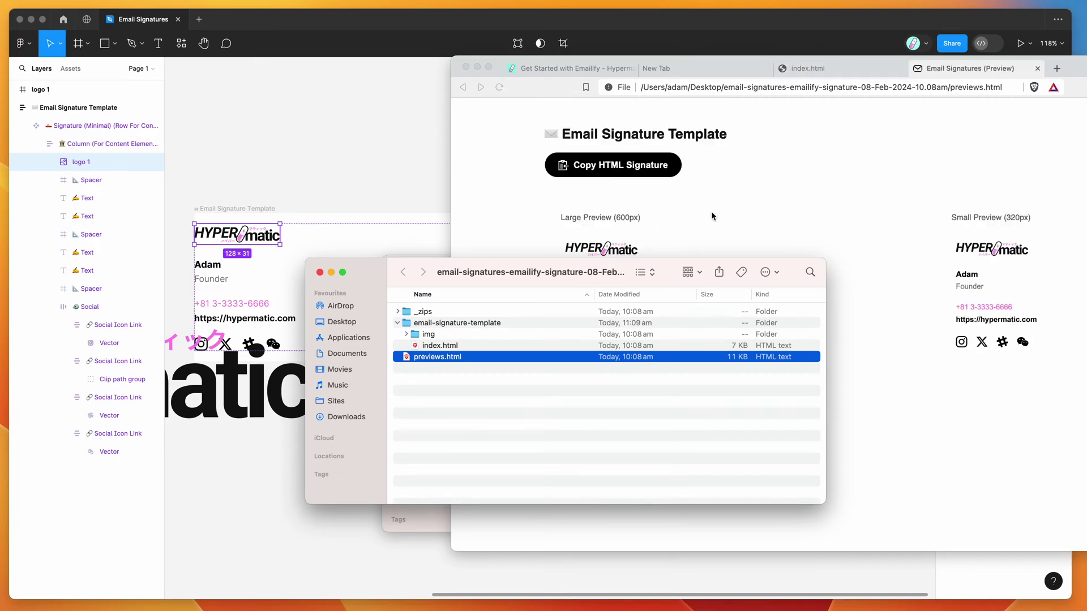
{"action": "left_click", "coordinate": [753, 222]}
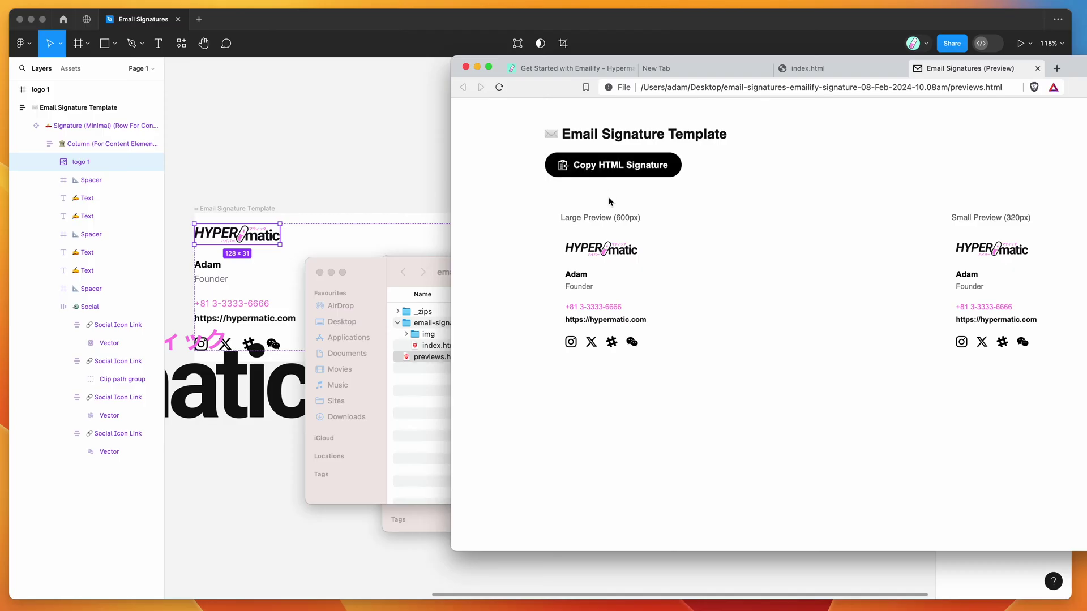
{"action": "left_click", "coordinate": [607, 165]}
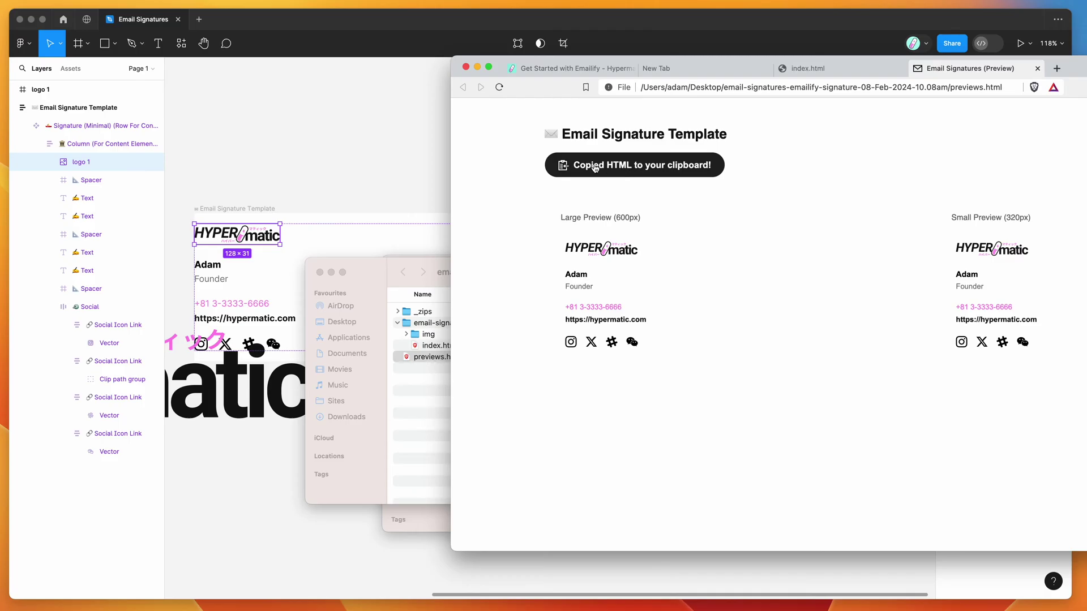
- Paste the copied HTML into Brave's address bar to check the clipboard contents
{"action": "left_click", "coordinate": [435, 348]}
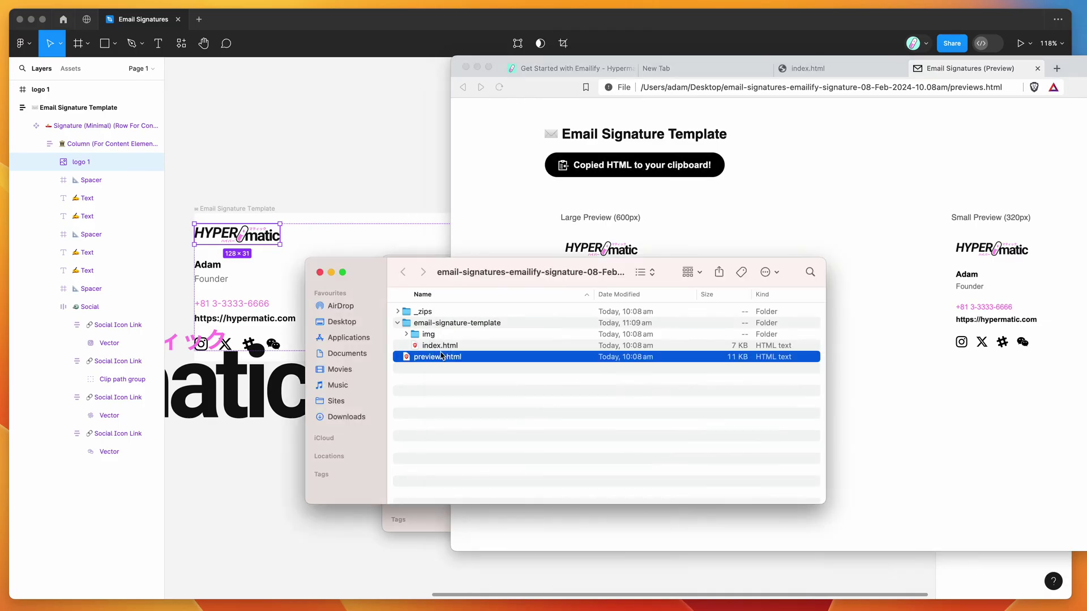
{"action": "left_click", "coordinate": [446, 349]}
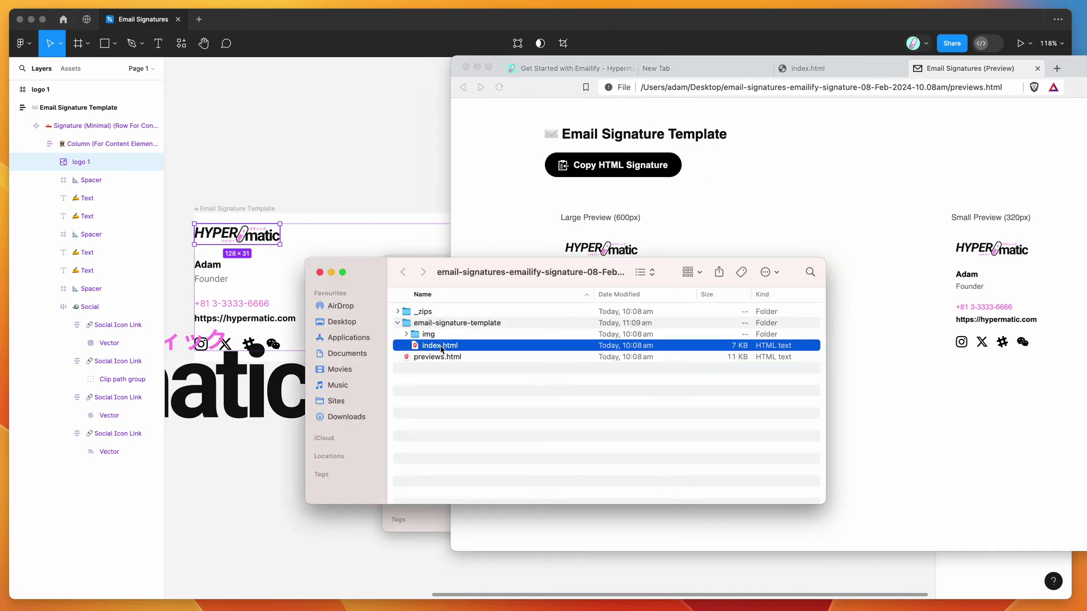
{"action": "left_click", "coordinate": [701, 94]}
{"action": "left_click", "coordinate": [717, 88]}
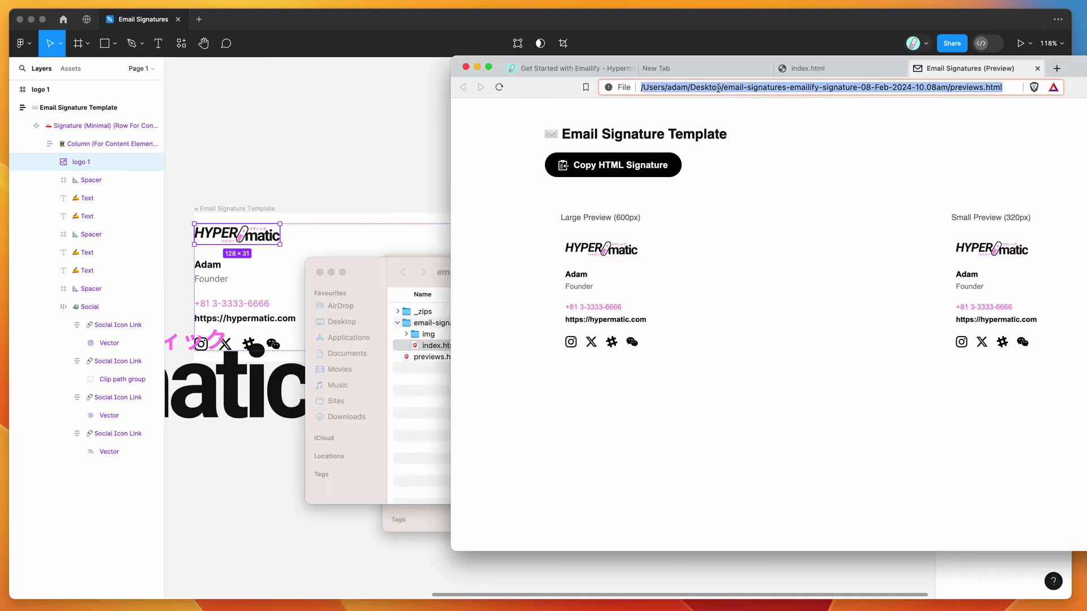
{"action": "key", "text": "BackSpace"}
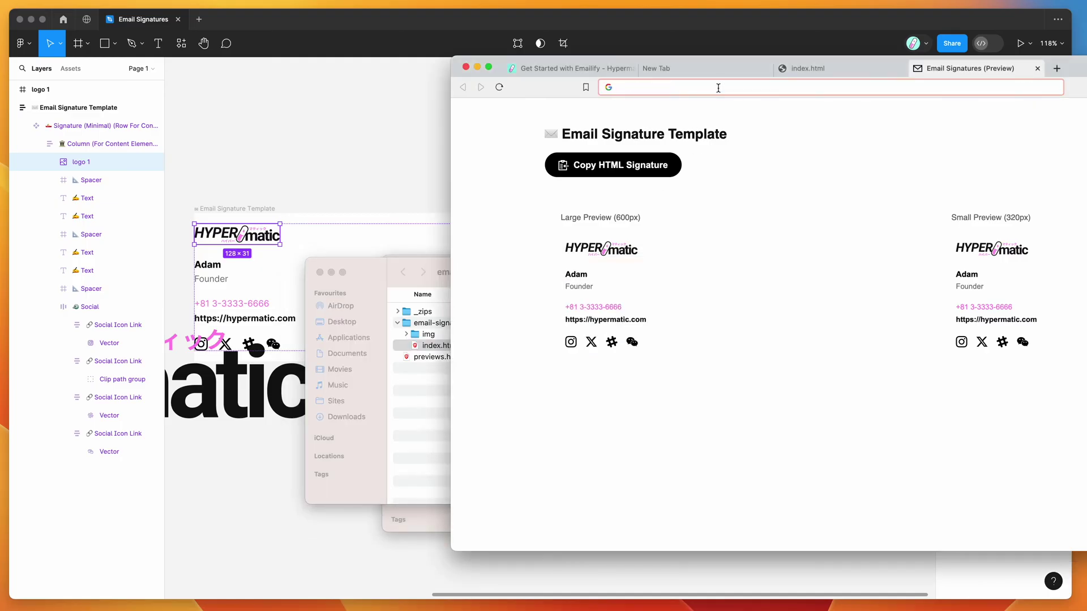
{"action": "key", "text": "super+v"}
{"action": "left_click_drag", "start_coordinate": [967, 88], "coordinate": [567, 89]}
{"action": "left_click", "coordinate": [773, 242]}
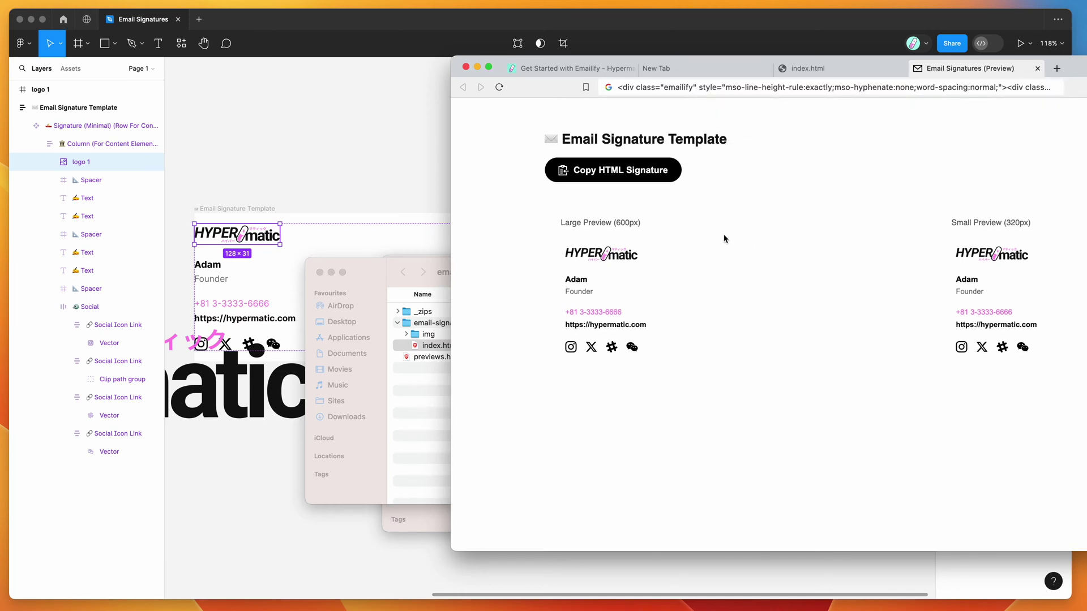
- Close the empty New Tab and copy the HTML signature again
{"action": "left_click", "coordinate": [766, 68]}
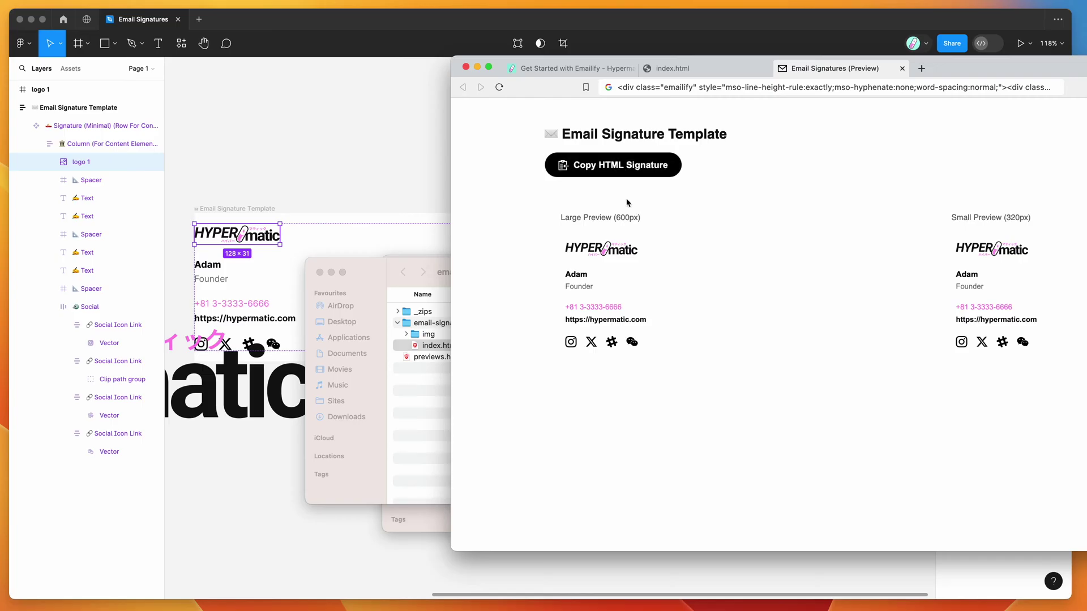
{"action": "left_click", "coordinate": [602, 168]}
{"action": "left_click", "coordinate": [439, 358]}
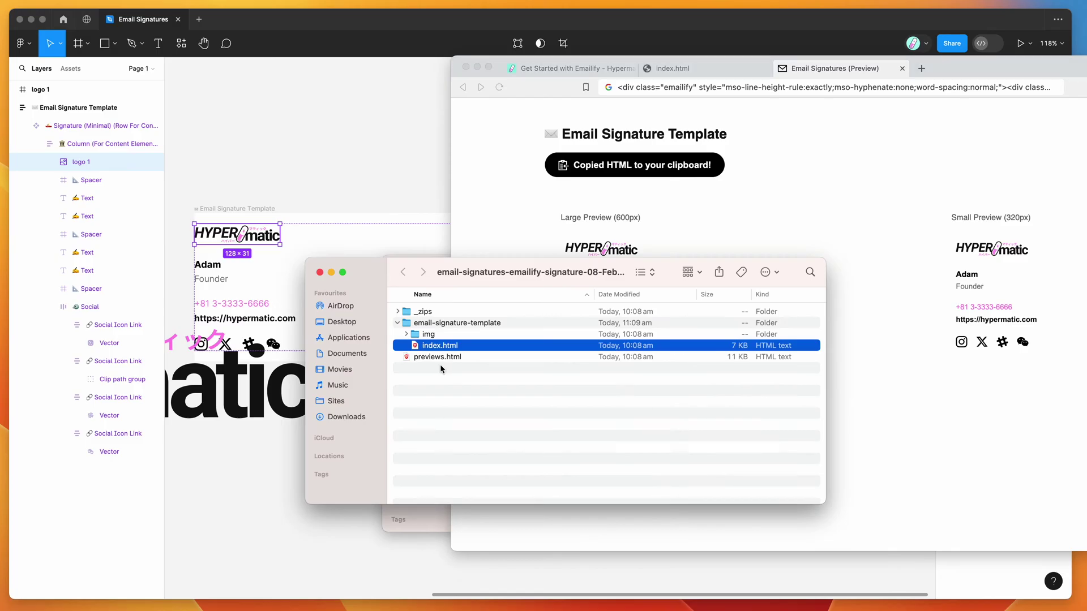
{"action": "left_click", "coordinate": [777, 197]}
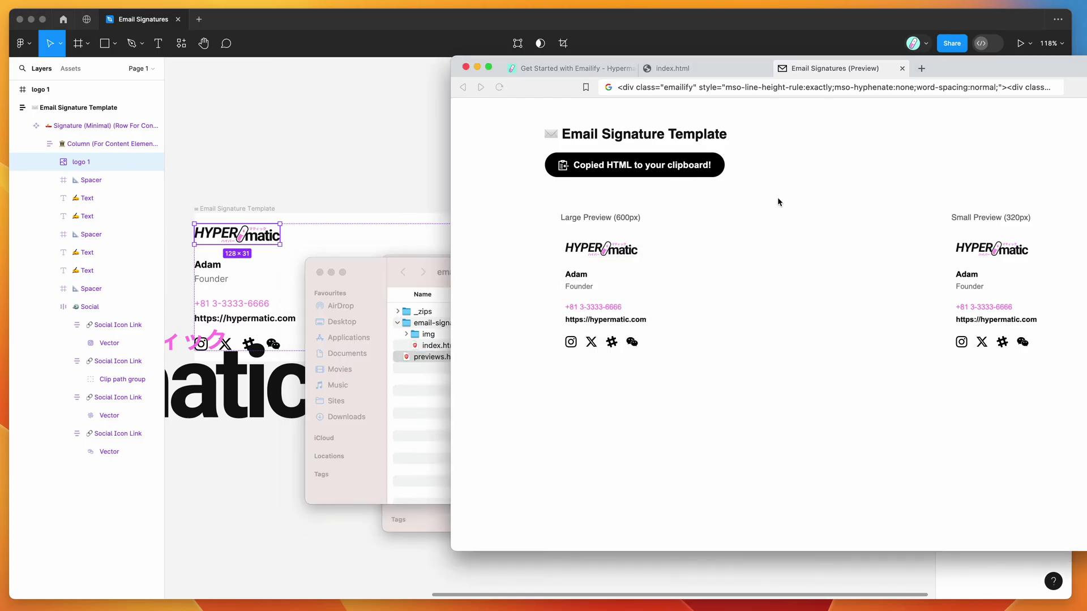
- In the Get Started with Emailify docs, open the Email Signatures section under Exporting Emails
{"action": "left_click", "coordinate": [567, 71]}
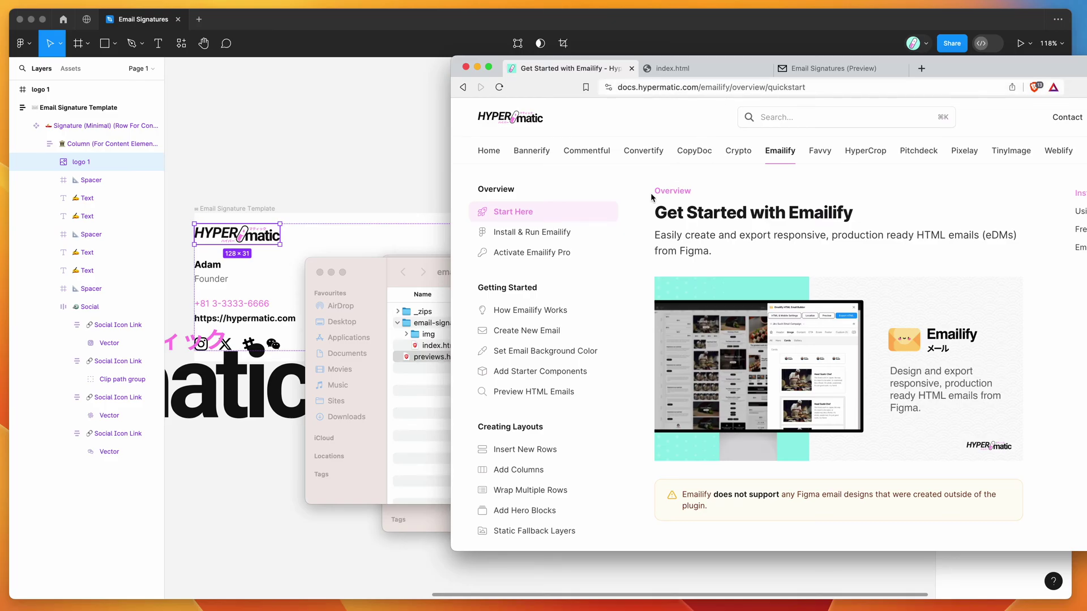
{"action": "scroll", "coordinate": [548, 221], "scroll_direction": "down", "scroll_amount": 8}
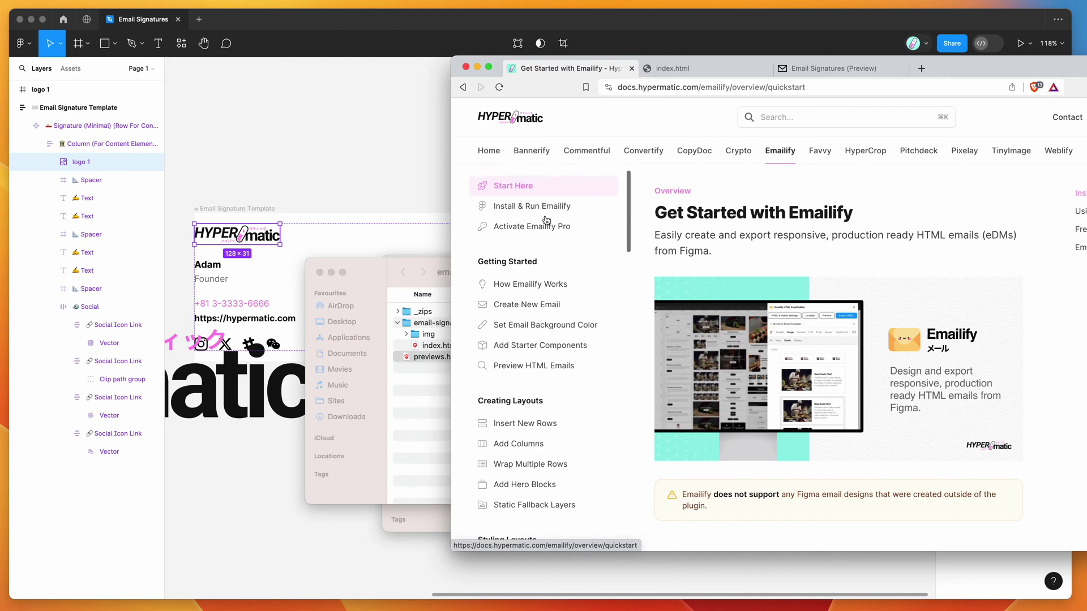
{"action": "scroll", "coordinate": [546, 220], "scroll_direction": "down", "scroll_amount": 20}
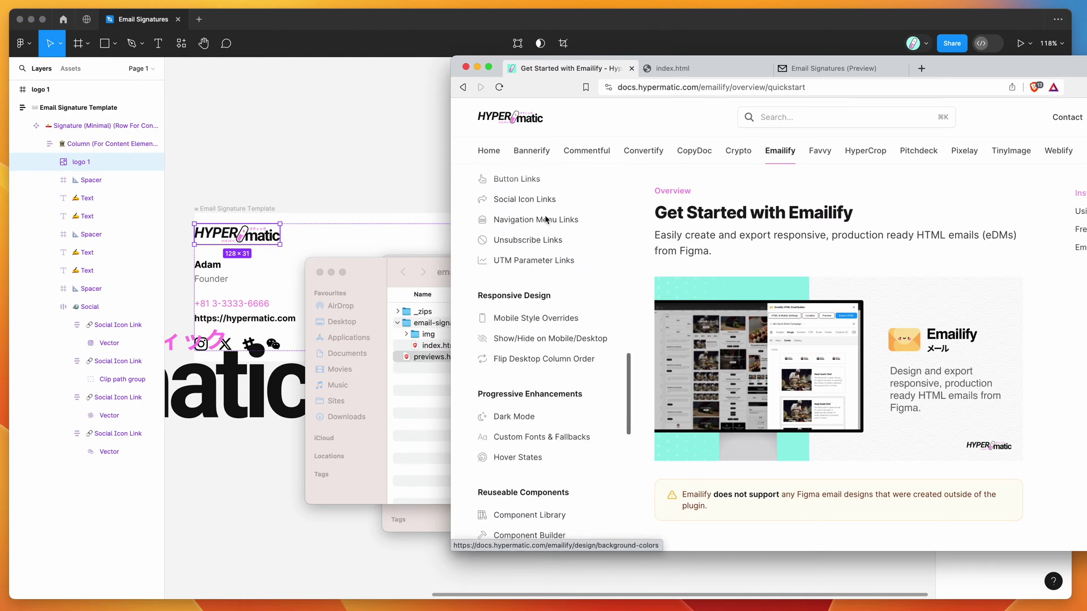
{"action": "scroll", "coordinate": [547, 218], "scroll_direction": "down", "scroll_amount": 1}
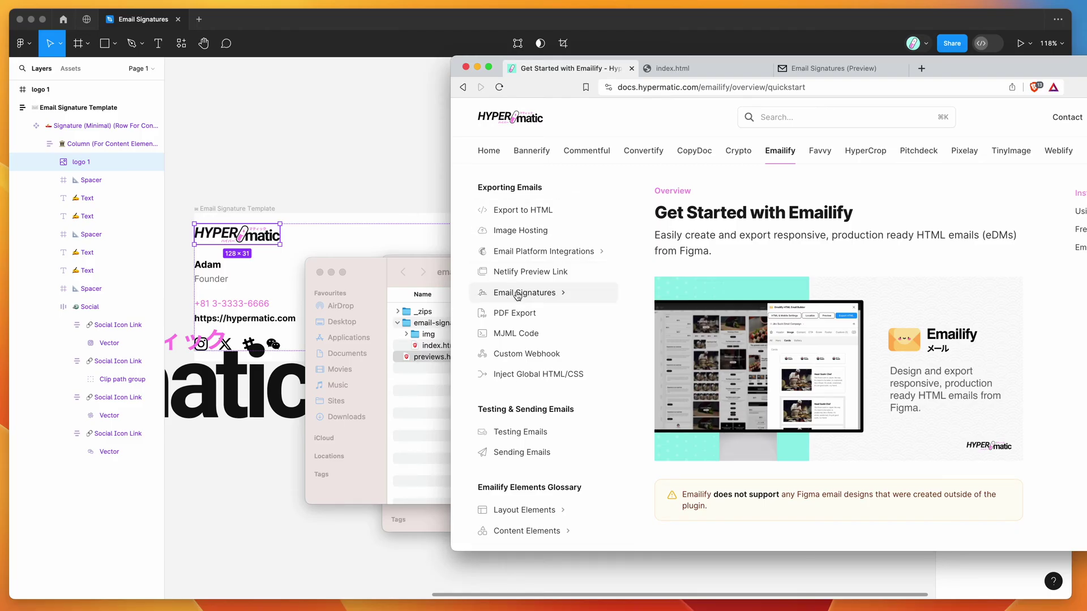
{"action": "left_click", "coordinate": [534, 294]}
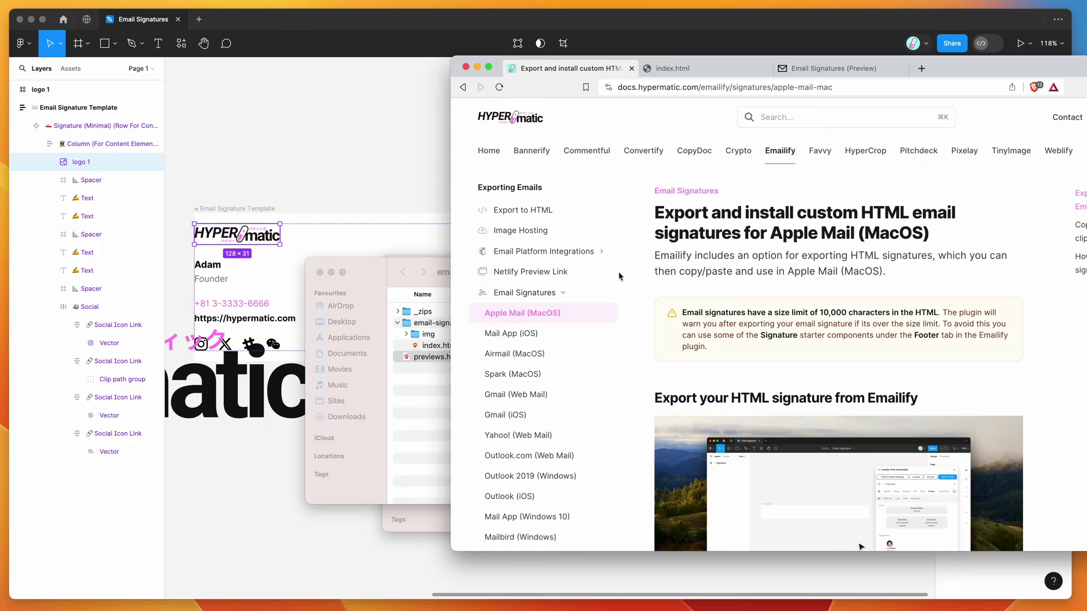
- Browse the signature guides and open the Gmail (Web Mail) one
{"action": "scroll", "coordinate": [539, 318], "scroll_direction": "down", "scroll_amount": 1}
{"action": "scroll", "coordinate": [529, 295], "scroll_direction": "down", "scroll_amount": 1}
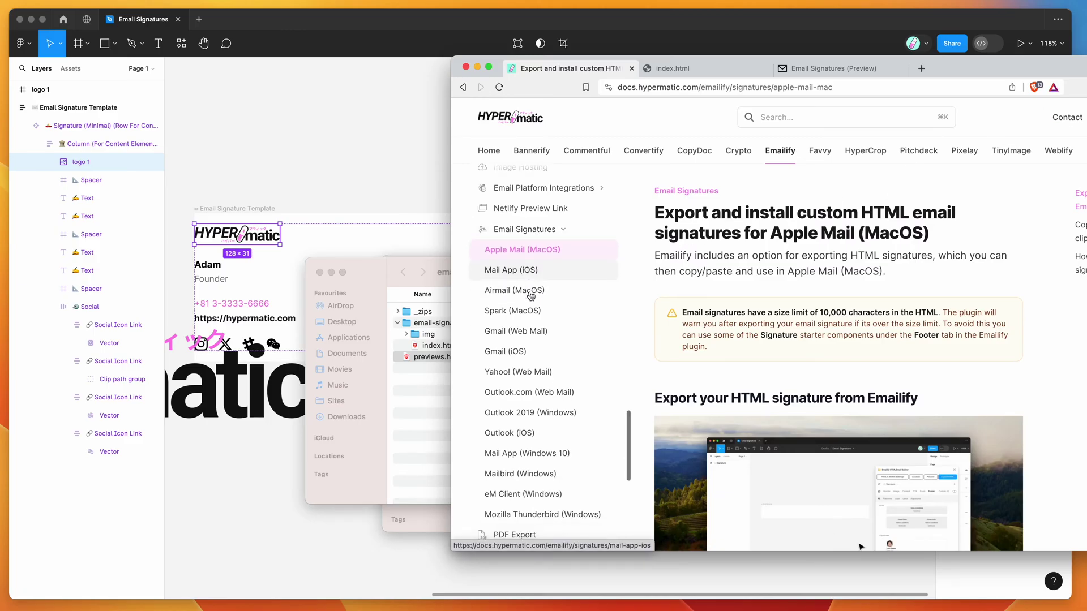
{"action": "scroll", "coordinate": [523, 266], "scroll_direction": "up", "scroll_amount": 1}
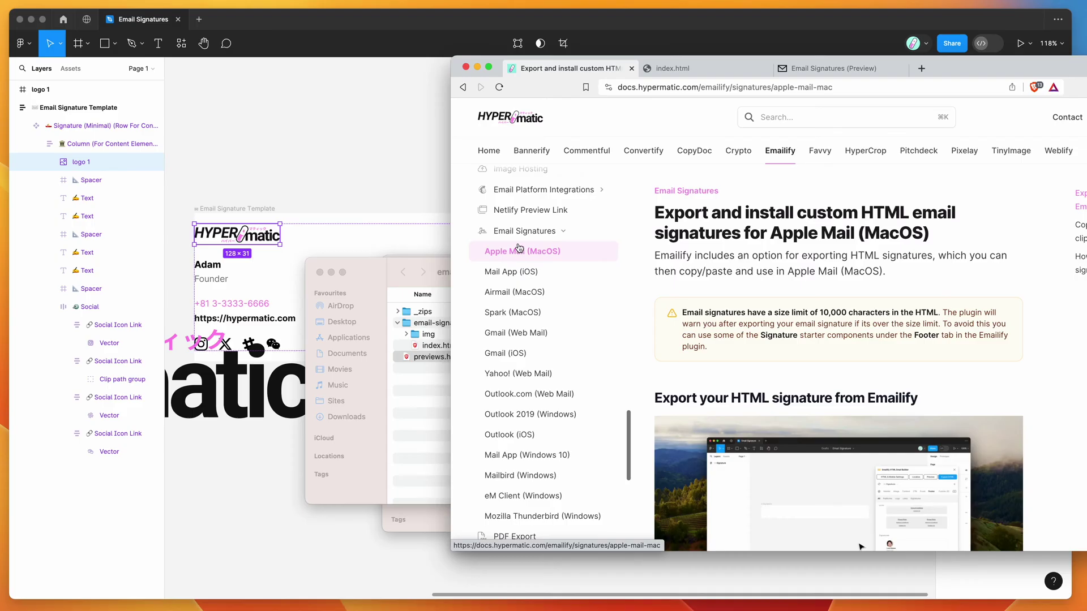
{"action": "scroll", "coordinate": [493, 255], "scroll_direction": "down", "scroll_amount": 1}
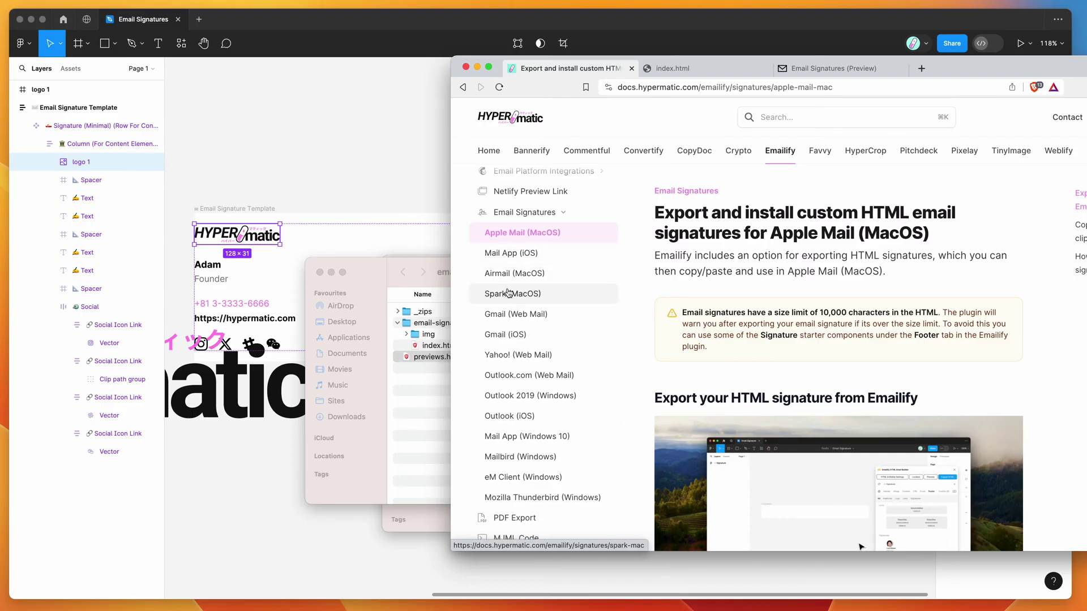
{"action": "scroll", "coordinate": [498, 295], "scroll_direction": "down", "scroll_amount": 1}
{"action": "scroll", "coordinate": [498, 304], "scroll_direction": "down", "scroll_amount": 1}
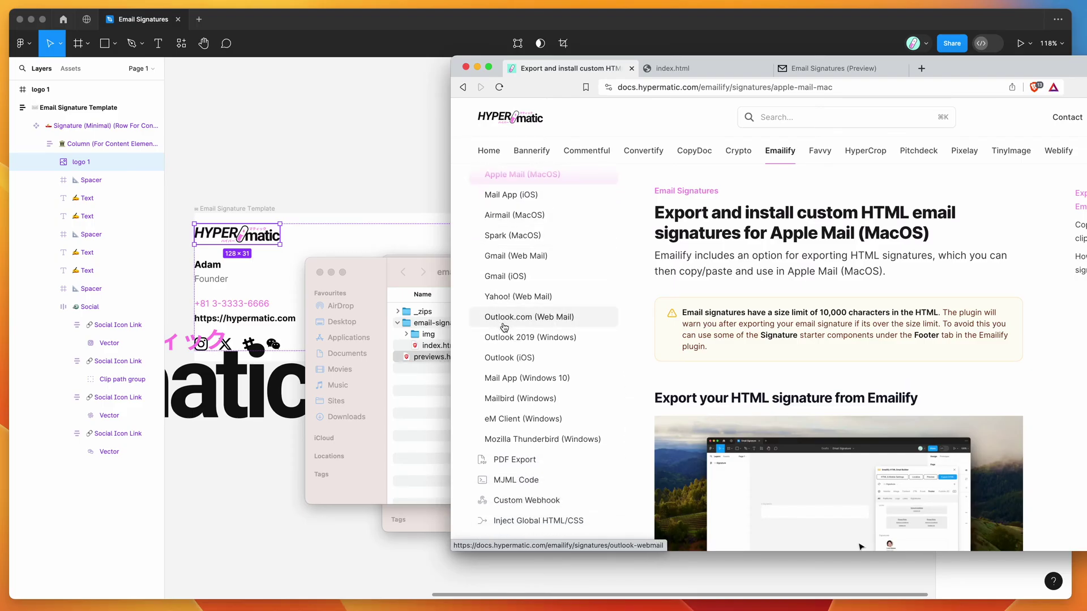
{"action": "scroll", "coordinate": [503, 326], "scroll_direction": "down", "scroll_amount": 1}
{"action": "scroll", "coordinate": [501, 323], "scroll_direction": "up", "scroll_amount": 2}
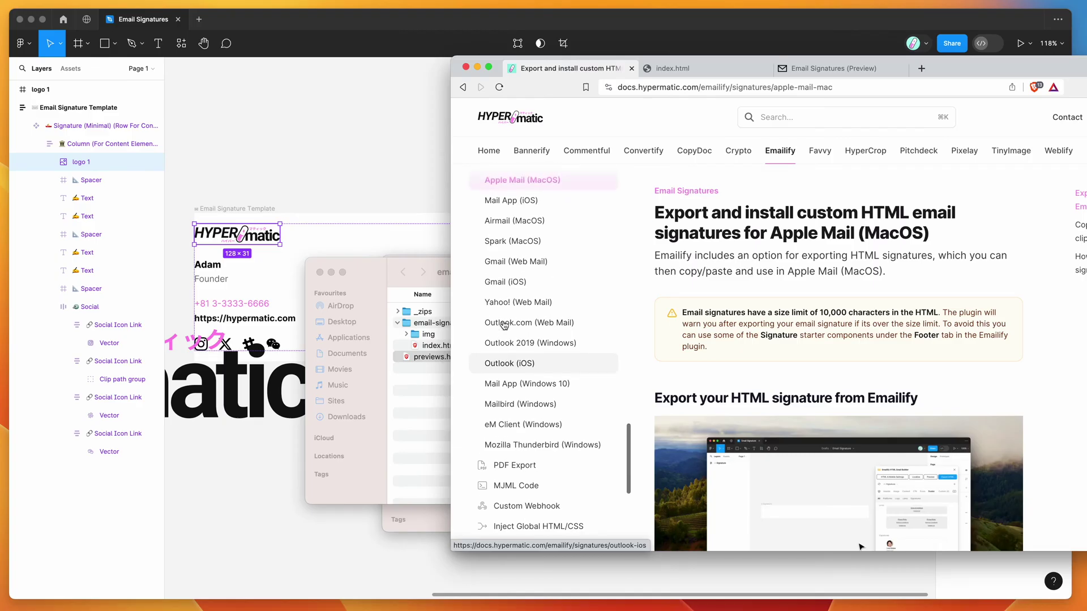
{"action": "scroll", "coordinate": [507, 293], "scroll_direction": "up", "scroll_amount": 1}
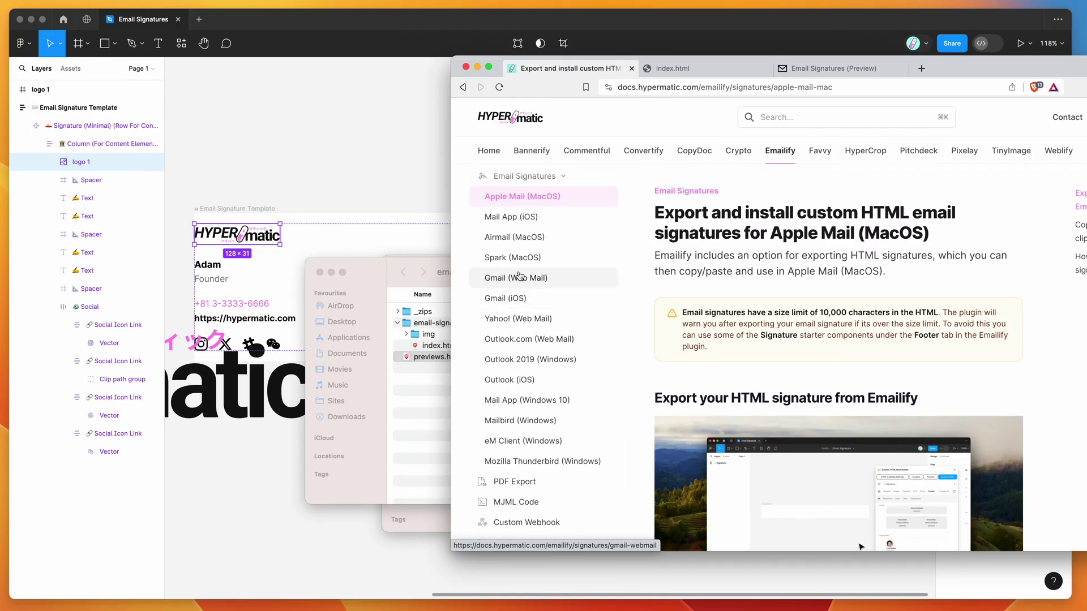
{"action": "scroll", "coordinate": [519, 276], "scroll_direction": "down", "scroll_amount": 1}
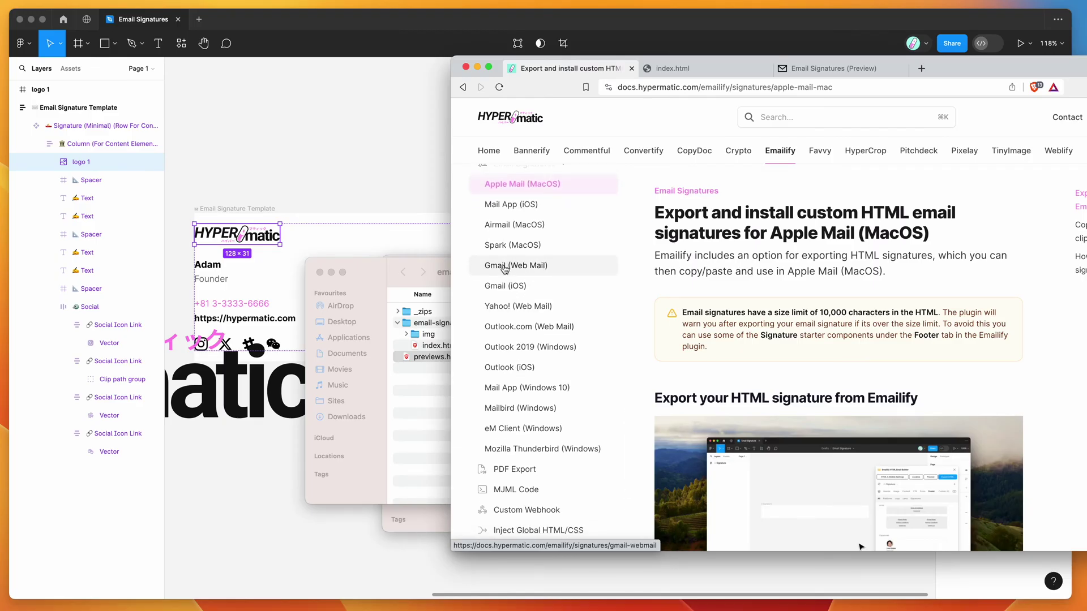
{"action": "left_click", "coordinate": [504, 268]}
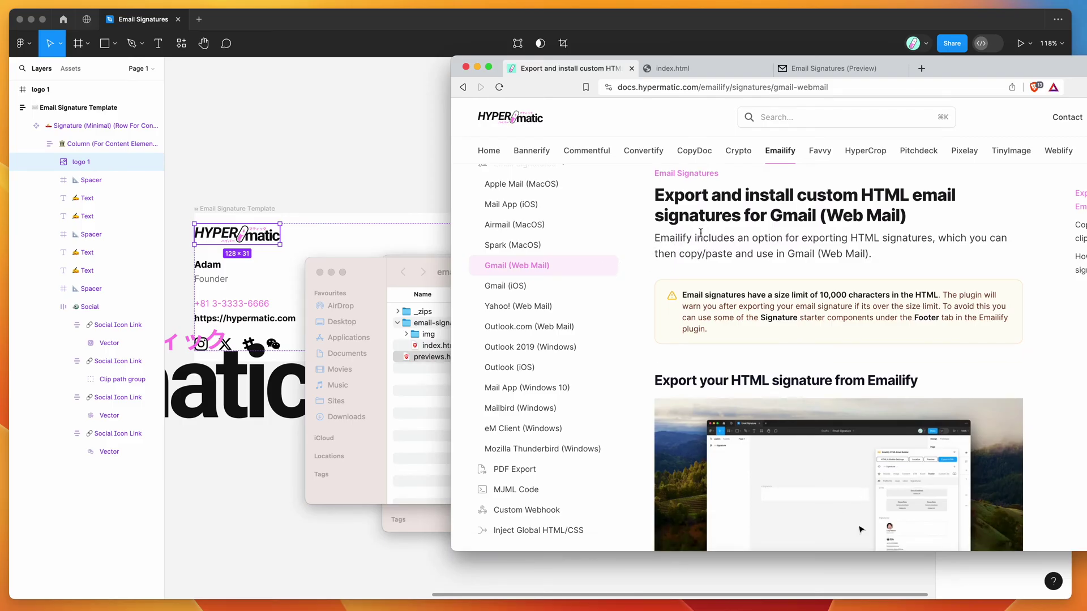
- Read through the Gmail (Web Mail) installation steps
{"action": "scroll", "coordinate": [794, 217], "scroll_direction": "up", "scroll_amount": 1}
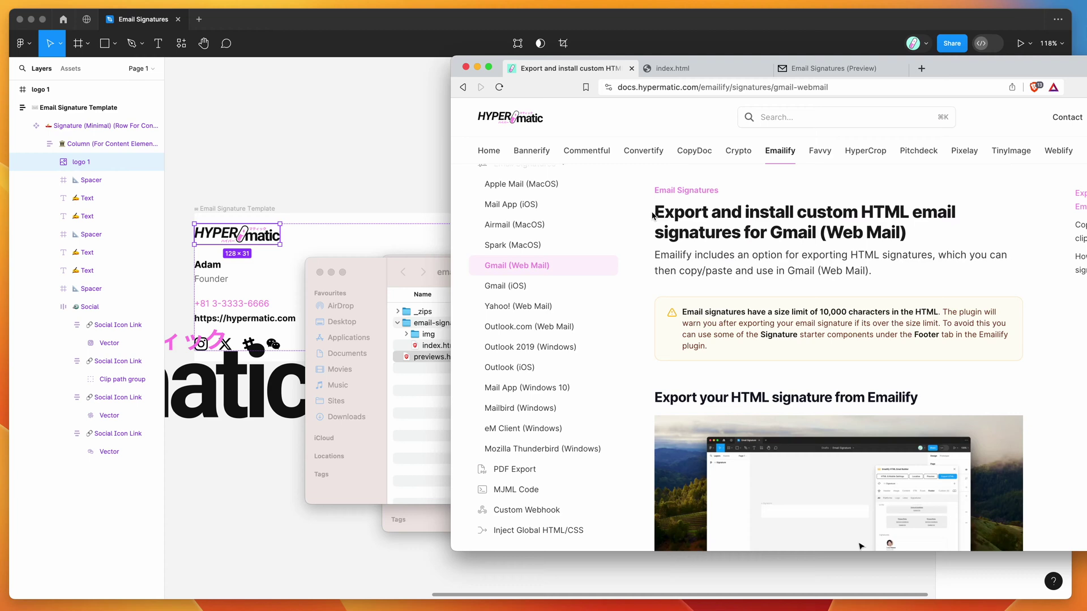
{"action": "scroll", "coordinate": [654, 216], "scroll_direction": "down", "scroll_amount": 4}
{"action": "scroll", "coordinate": [649, 233], "scroll_direction": "down", "scroll_amount": 5}
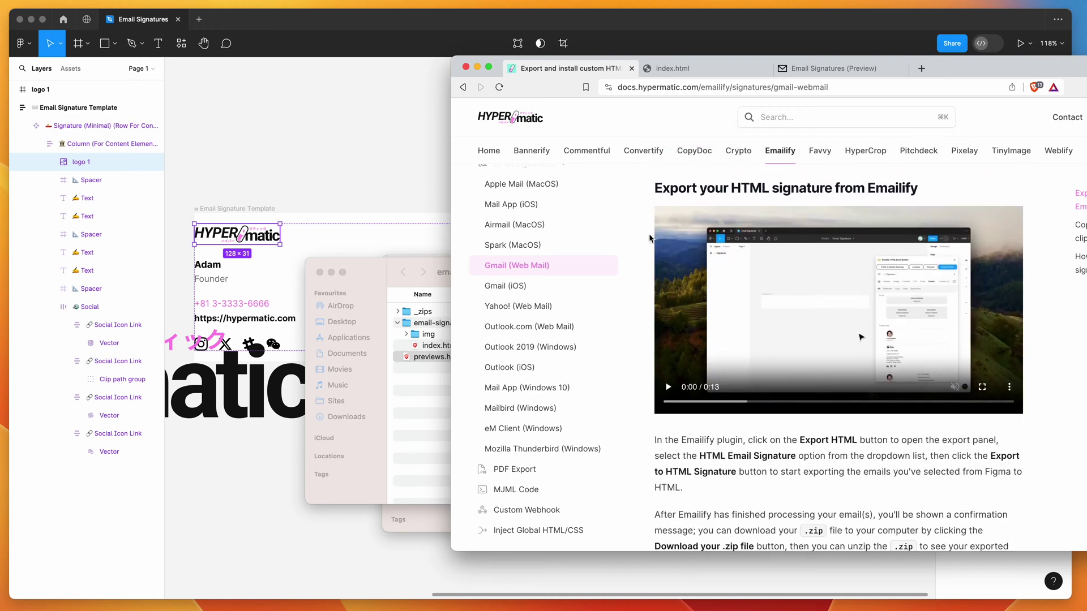
{"action": "scroll", "coordinate": [649, 233], "scroll_direction": "down", "scroll_amount": 2}
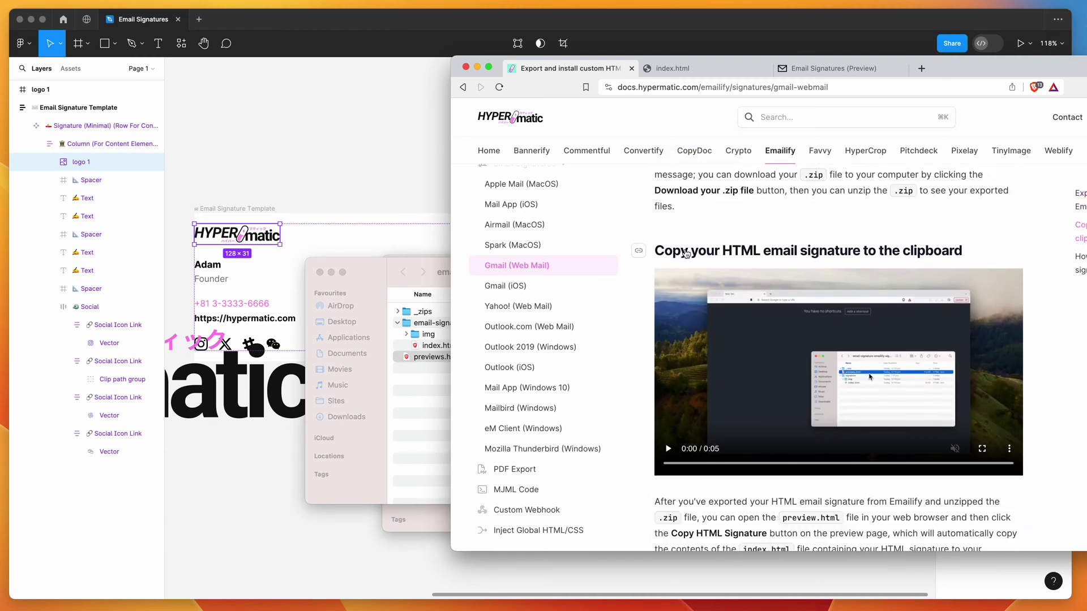
{"action": "scroll", "coordinate": [836, 245], "scroll_direction": "down", "scroll_amount": 4}
{"action": "scroll", "coordinate": [836, 245], "scroll_direction": "down", "scroll_amount": 5}
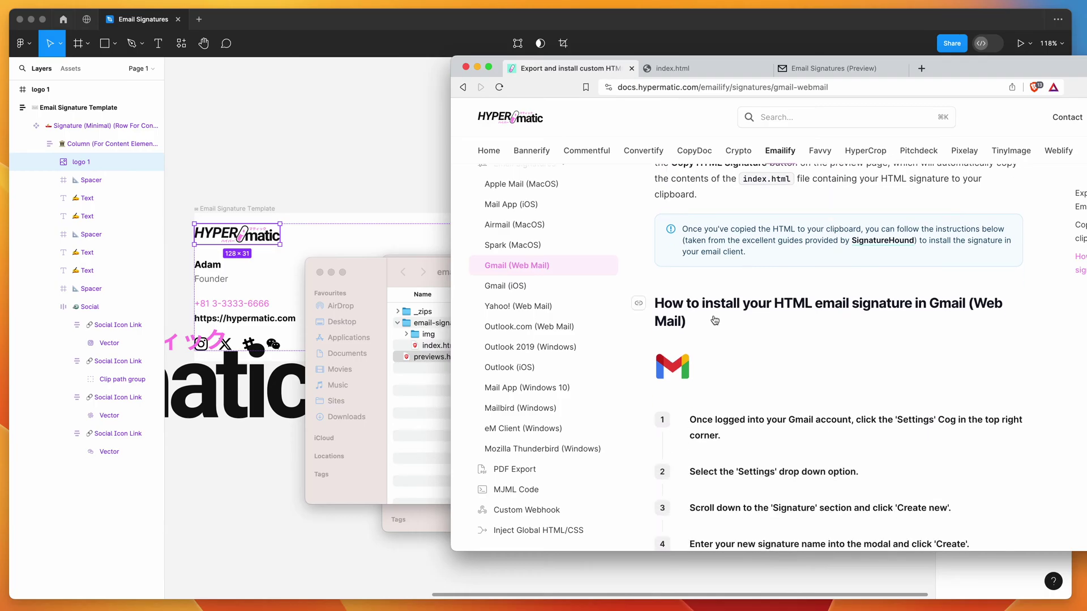
{"action": "scroll", "coordinate": [698, 256], "scroll_direction": "down", "scroll_amount": 2}
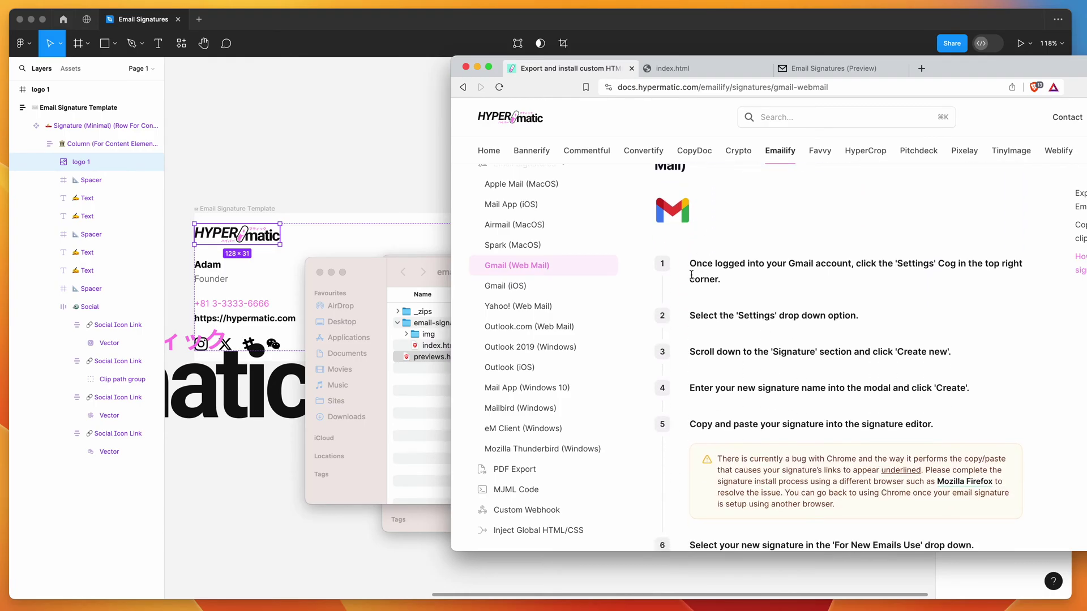
{"action": "scroll", "coordinate": [702, 261], "scroll_direction": "down", "scroll_amount": 2}
- Open the Gmail (iOS) guide, then switch to the Airmail (MacOS) guide
{"action": "scroll", "coordinate": [702, 263], "scroll_direction": "up", "scroll_amount": 1}
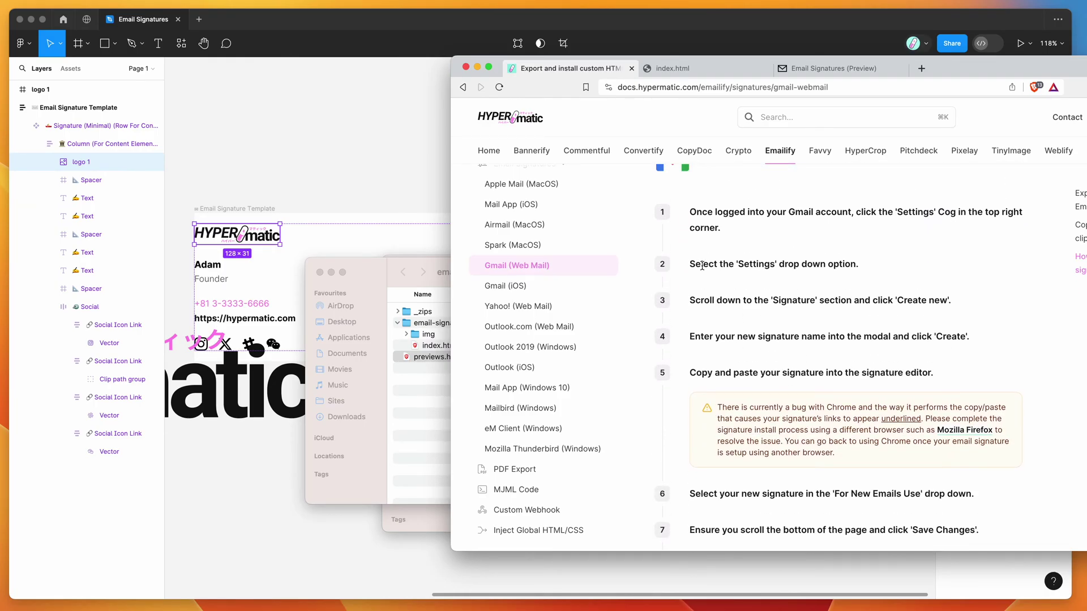
{"action": "scroll", "coordinate": [694, 226], "scroll_direction": "down", "scroll_amount": 3}
{"action": "scroll", "coordinate": [695, 232], "scroll_direction": "up", "scroll_amount": 1}
{"action": "scroll", "coordinate": [690, 235], "scroll_direction": "down", "scroll_amount": 3}
{"action": "scroll", "coordinate": [688, 236], "scroll_direction": "down", "scroll_amount": 1}
{"action": "scroll", "coordinate": [689, 237], "scroll_direction": "up", "scroll_amount": 5}
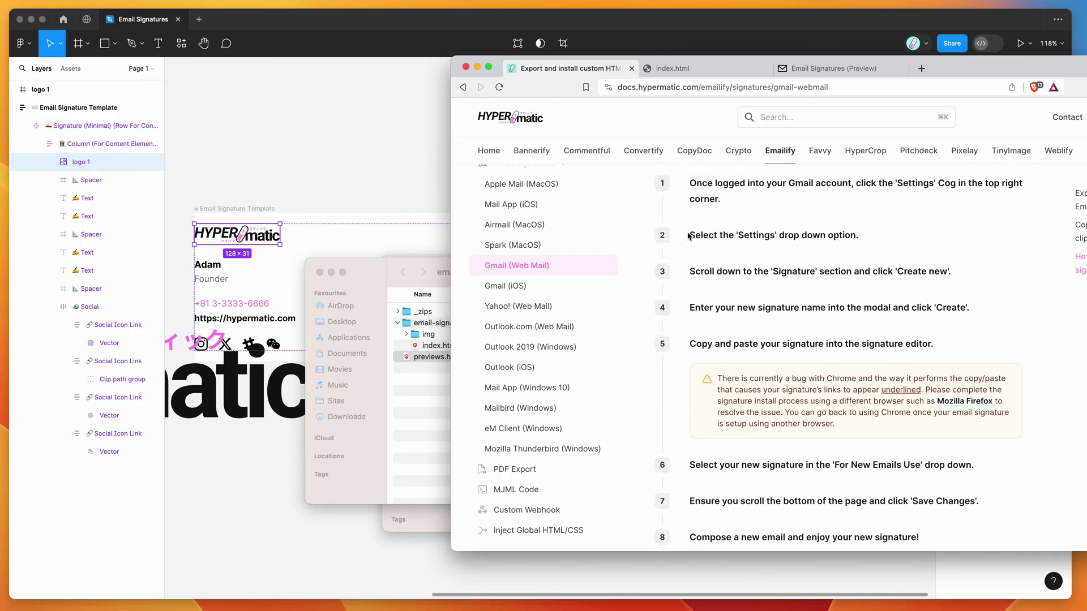
{"action": "scroll", "coordinate": [784, 434], "scroll_direction": "up", "scroll_amount": 2}
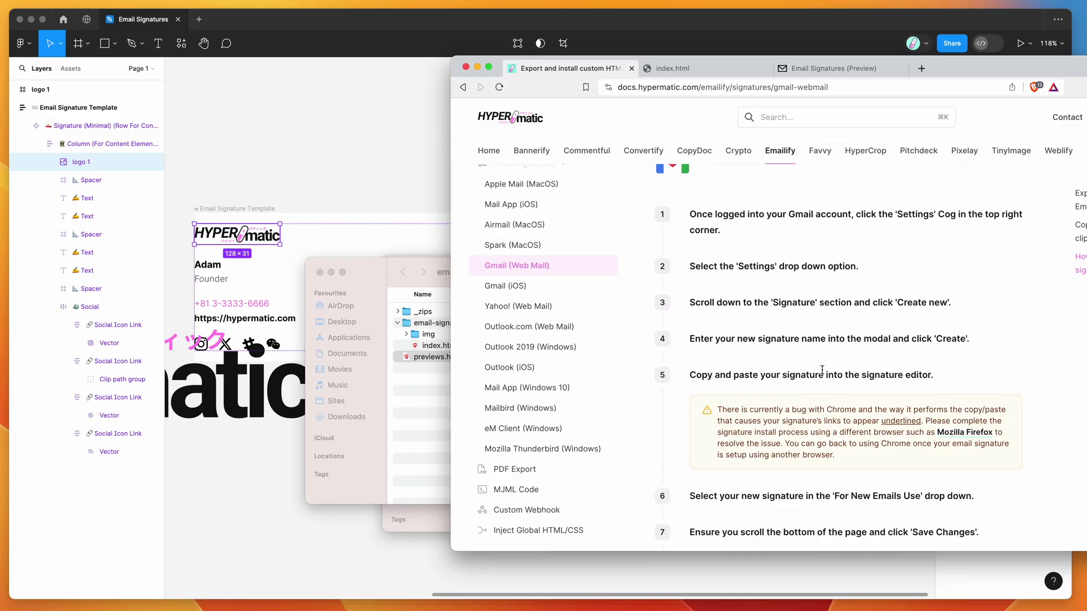
{"action": "scroll", "coordinate": [721, 342], "scroll_direction": "up", "scroll_amount": 3}
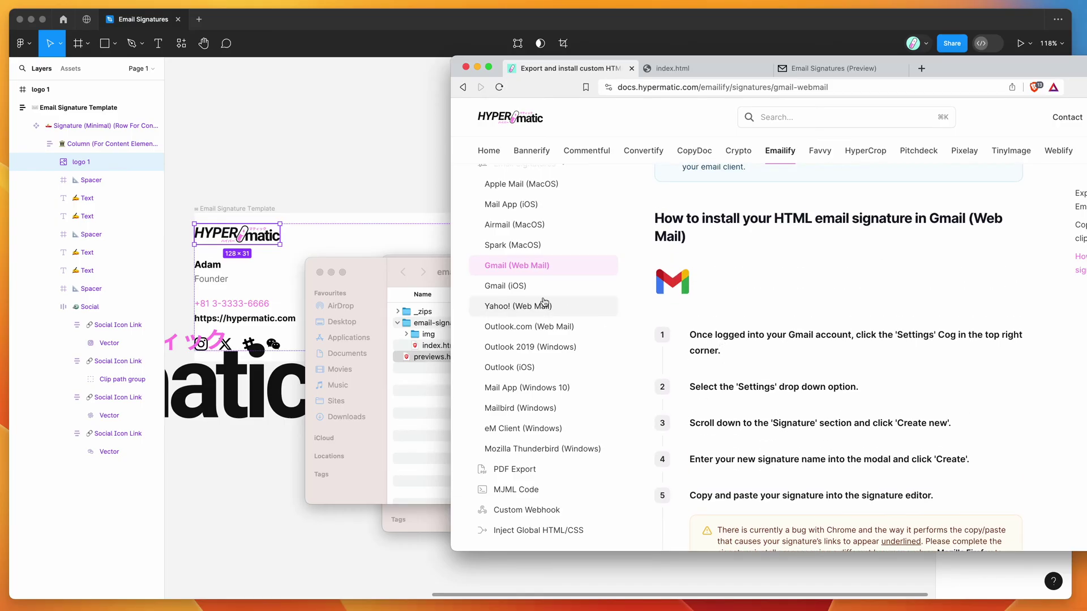
{"action": "left_click", "coordinate": [531, 283]}
{"action": "left_click", "coordinate": [531, 225]}
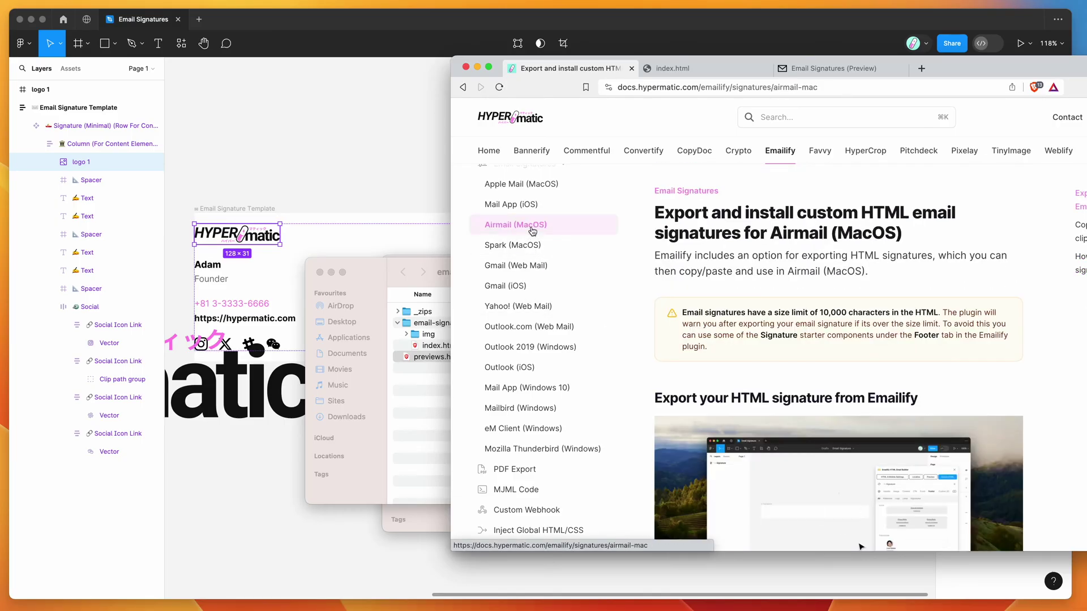
- Copy the HTML signature from the Email Signatures (Preview) tab and return to the docs
{"action": "scroll", "coordinate": [643, 311], "scroll_direction": "down", "scroll_amount": 12}
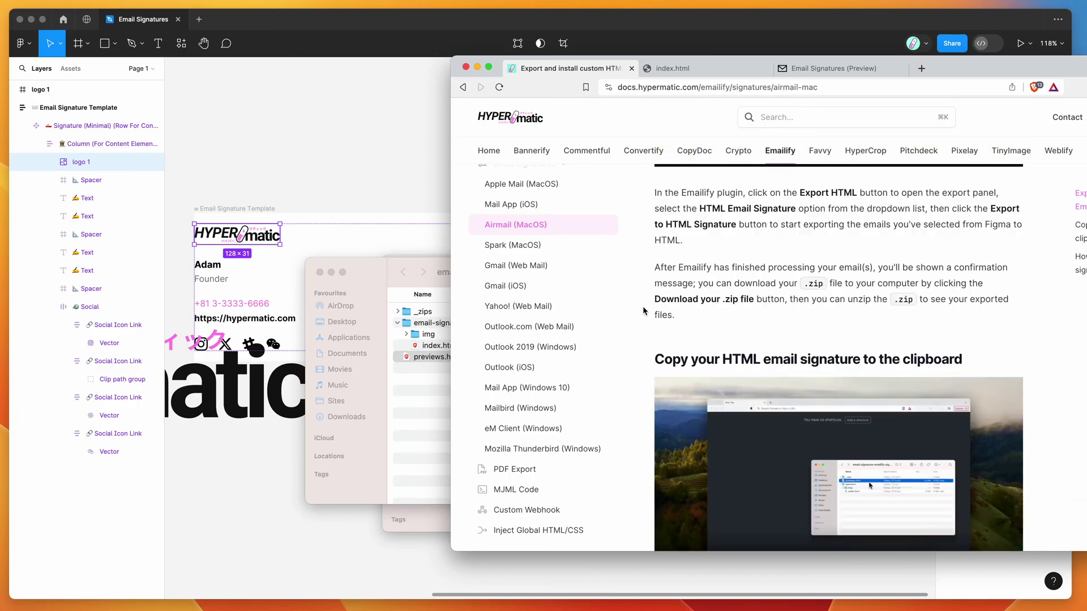
{"action": "left_click", "coordinate": [833, 69]}
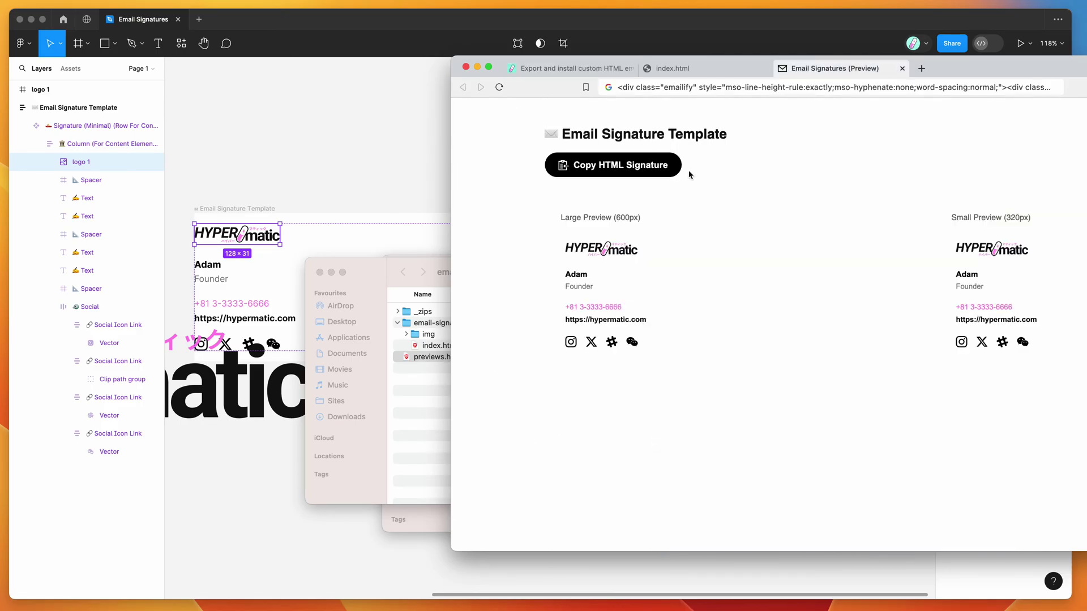
{"action": "left_click", "coordinate": [621, 165]}
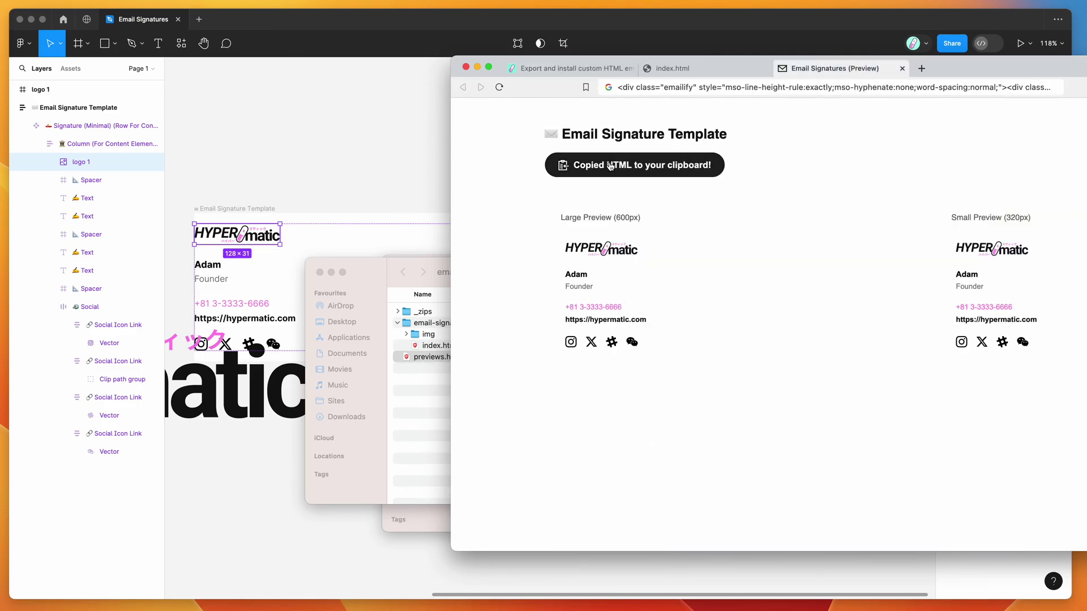
{"action": "left_click", "coordinate": [594, 69]}
- Read through the Airmail (MacOS) steps, including the 10,000-character signature limit
{"action": "scroll", "coordinate": [651, 272], "scroll_direction": "down", "scroll_amount": 10}
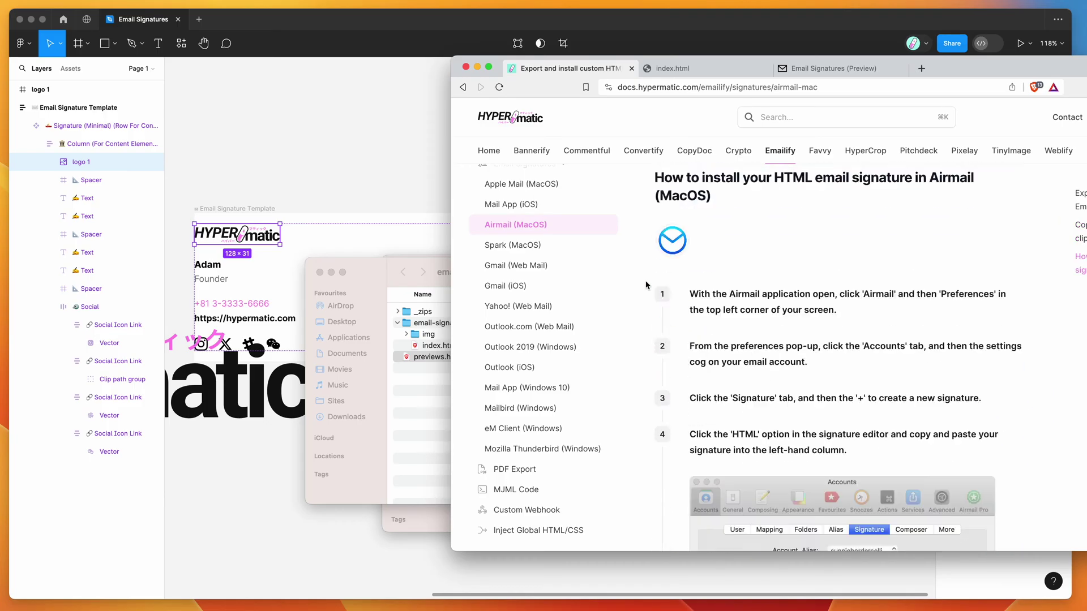
{"action": "scroll", "coordinate": [767, 315], "scroll_direction": "down", "scroll_amount": 4}
{"action": "scroll", "coordinate": [679, 271], "scroll_direction": "up", "scroll_amount": 2}
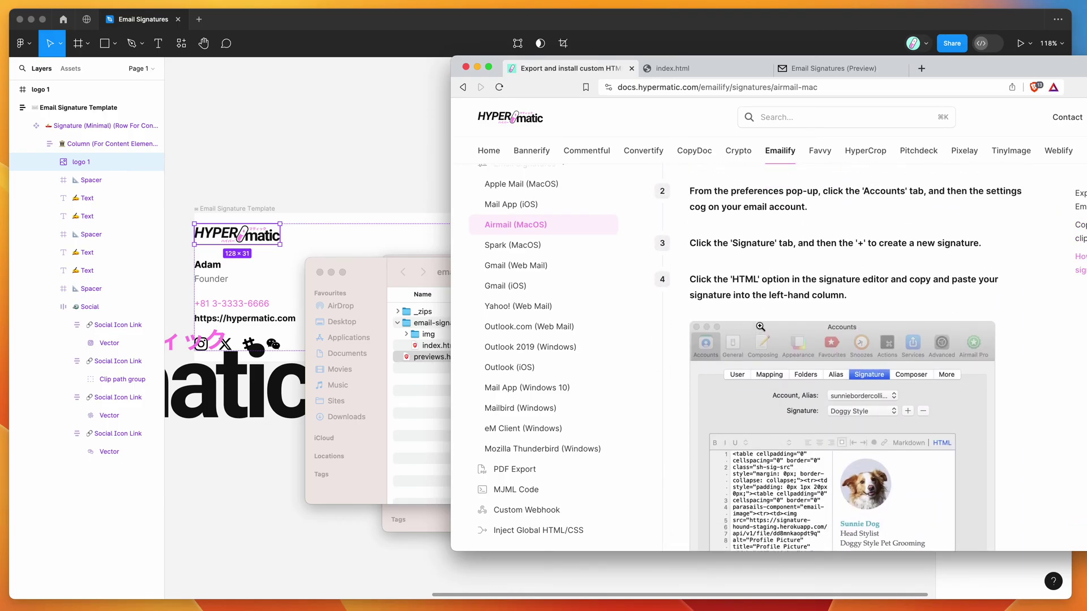
{"action": "scroll", "coordinate": [793, 272], "scroll_direction": "down", "scroll_amount": 3}
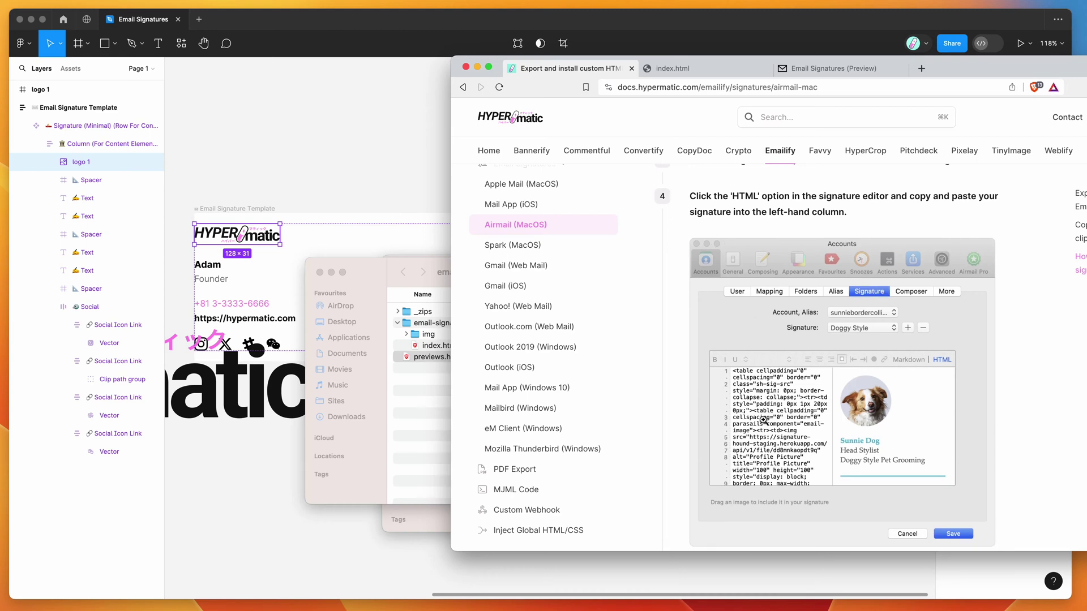
{"action": "scroll", "coordinate": [765, 406], "scroll_direction": "up", "scroll_amount": 5}
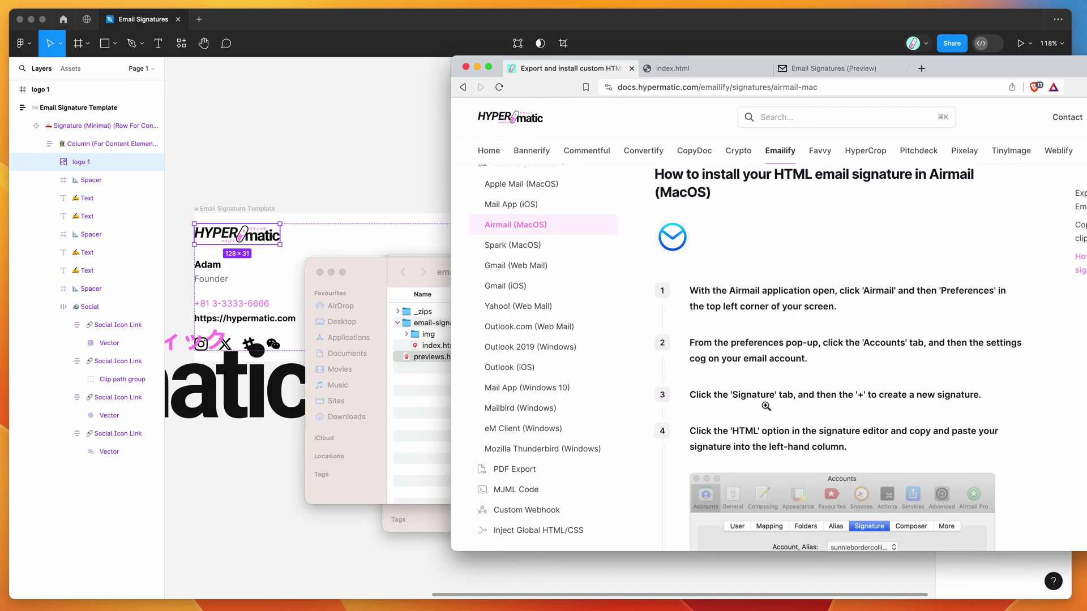
{"action": "scroll", "coordinate": [736, 327], "scroll_direction": "down", "scroll_amount": 6}
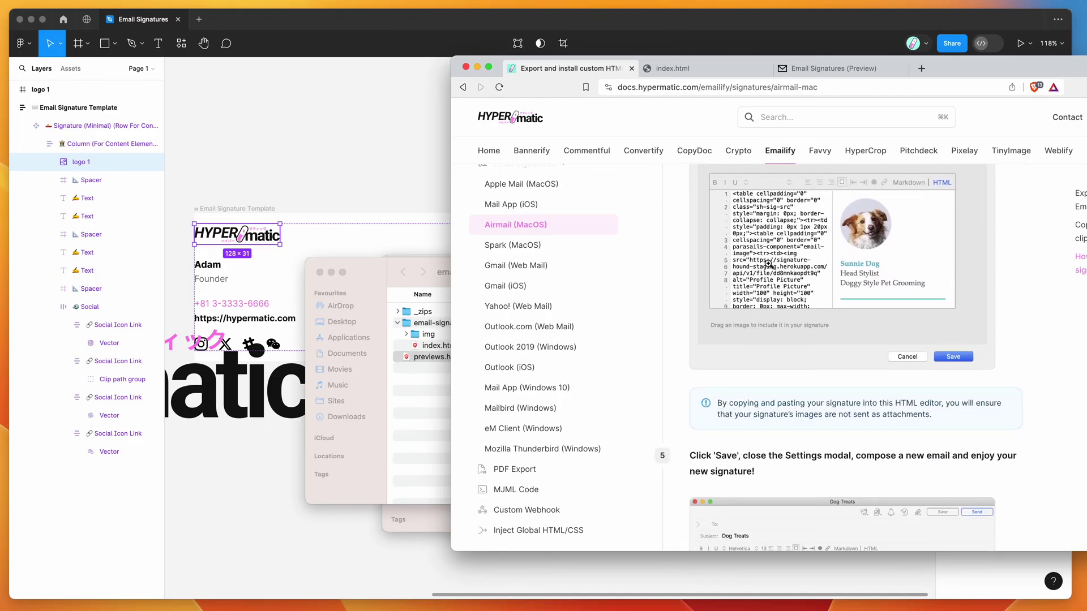
{"action": "scroll", "coordinate": [768, 264], "scroll_direction": "down", "scroll_amount": 5}
{"action": "scroll", "coordinate": [768, 266], "scroll_direction": "down", "scroll_amount": 3}
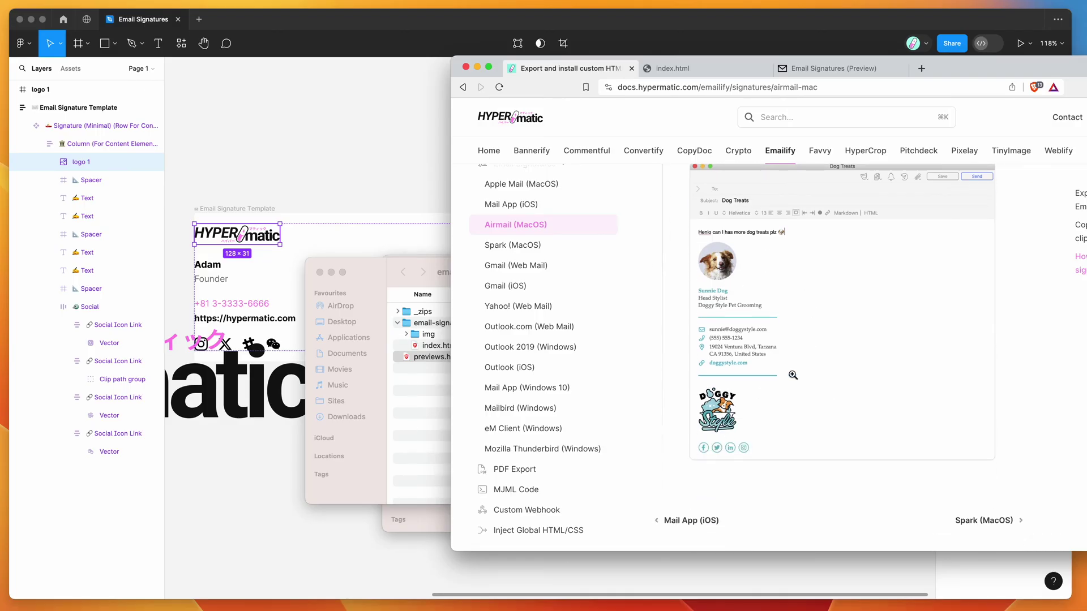
{"action": "scroll", "coordinate": [792, 375], "scroll_direction": "up", "scroll_amount": 12}
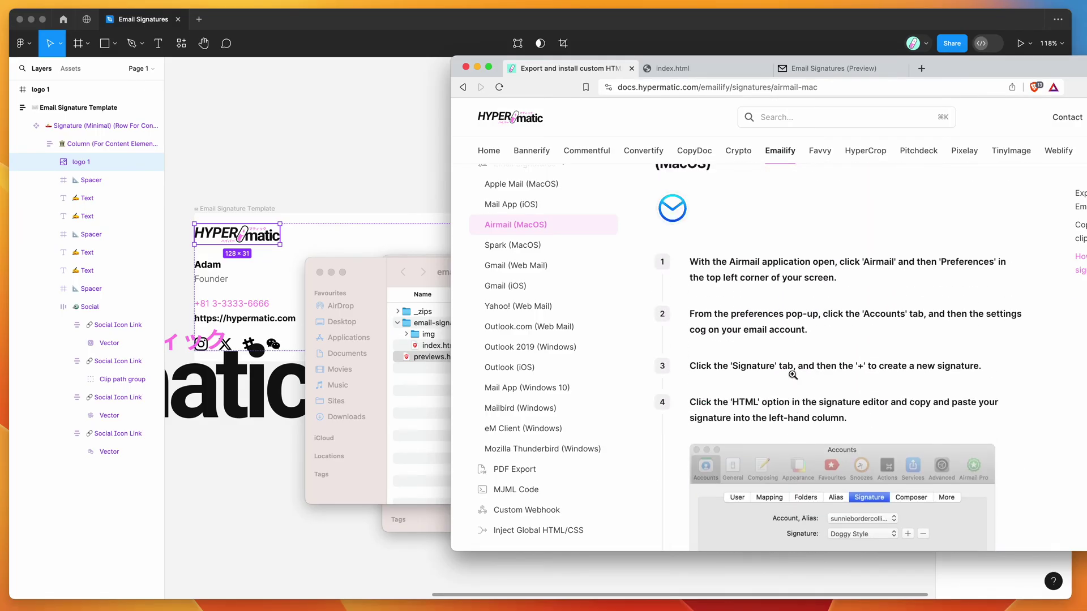
{"action": "scroll", "coordinate": [792, 376], "scroll_direction": "up", "scroll_amount": 3}
{"action": "scroll", "coordinate": [730, 340], "scroll_direction": "down", "scroll_amount": 2}
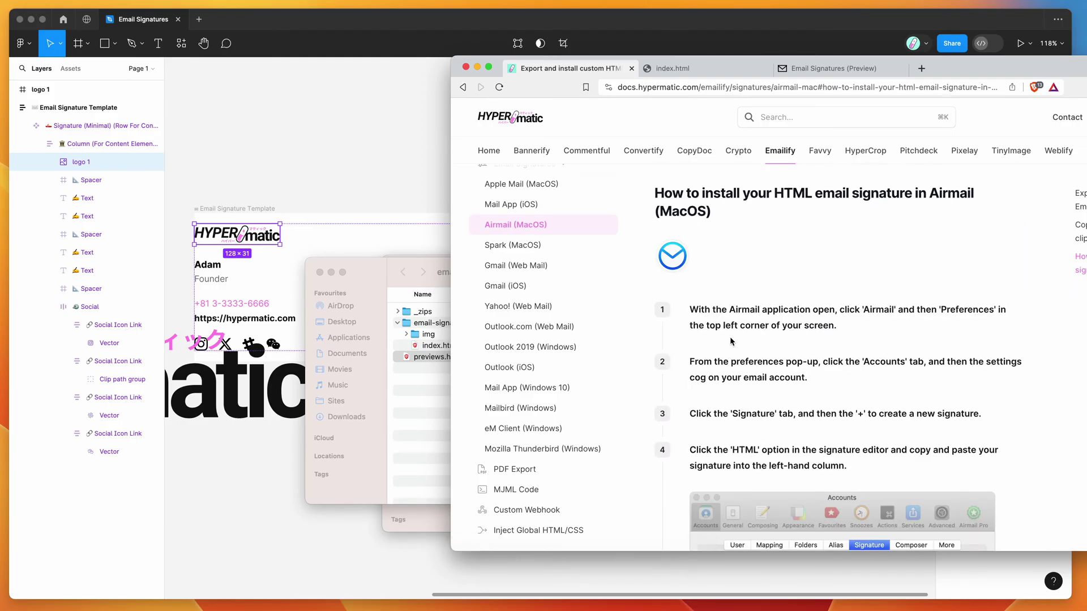
{"action": "scroll", "coordinate": [701, 283], "scroll_direction": "up", "scroll_amount": 1}
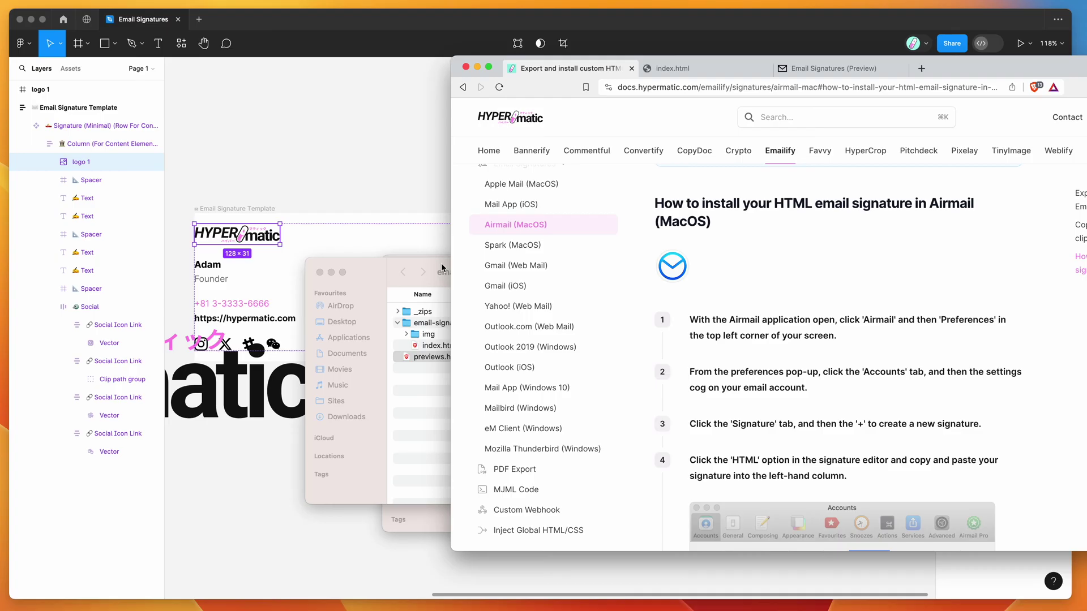
{"action": "scroll", "coordinate": [711, 277], "scroll_direction": "up", "scroll_amount": 1}
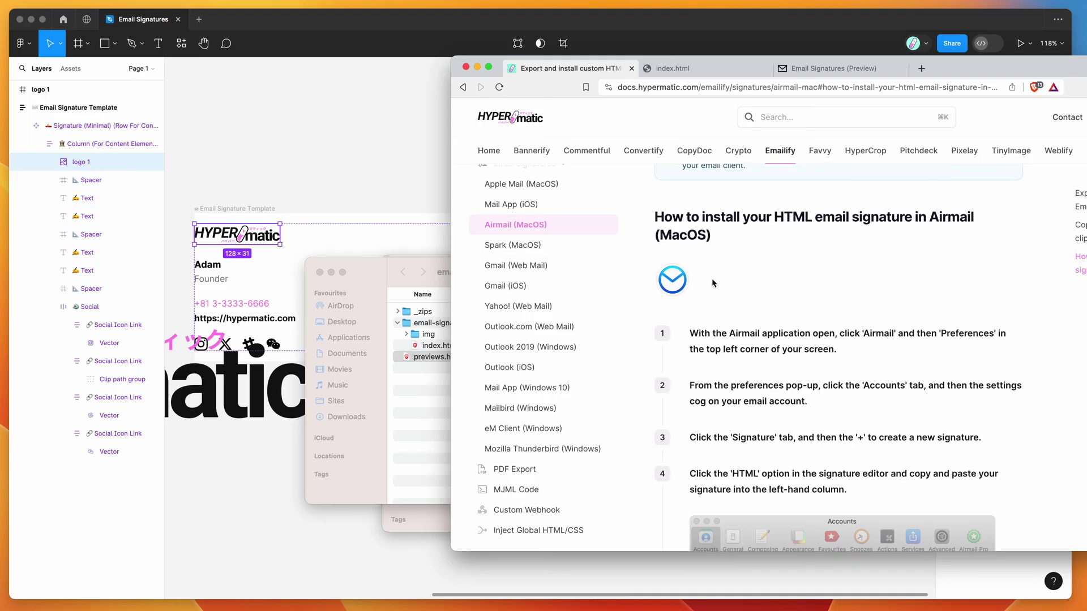
{"action": "scroll", "coordinate": [723, 245], "scroll_direction": "up", "scroll_amount": 10}
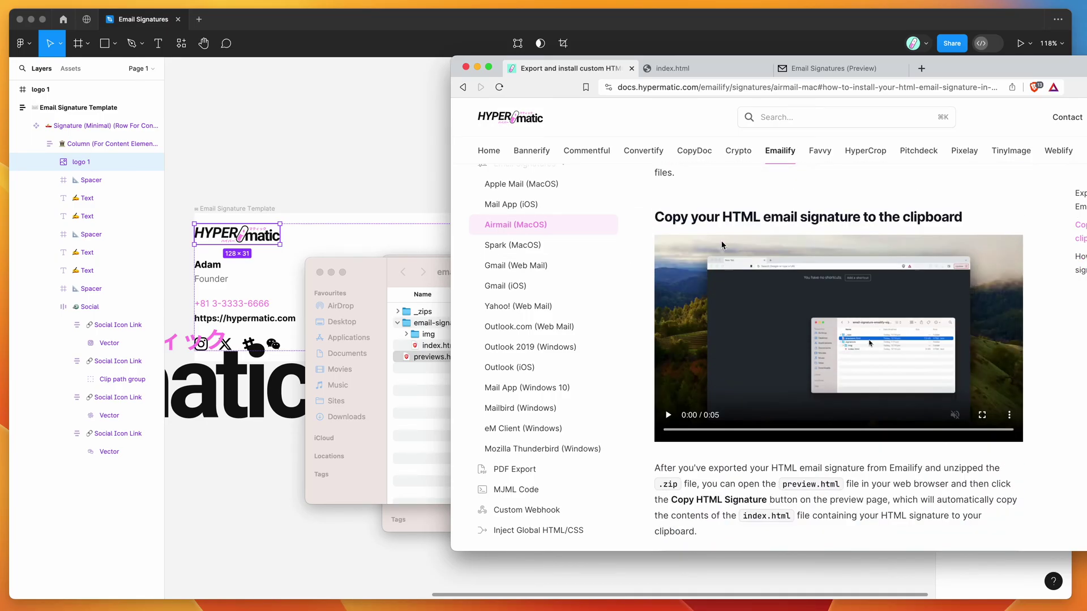
{"action": "scroll", "coordinate": [685, 229], "scroll_direction": "up", "scroll_amount": 8}
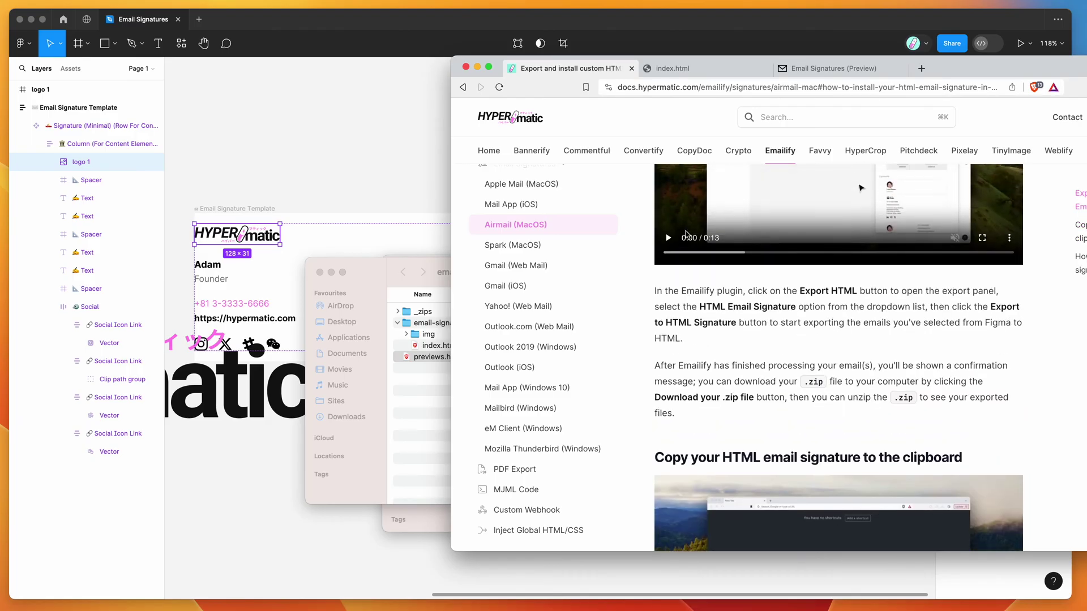
- Highlight the Airmail guide's heading, then bring the Finder window forward
{"action": "left_click_drag", "start_coordinate": [655, 211], "coordinate": [917, 237]}
{"action": "left_click", "coordinate": [911, 235]}
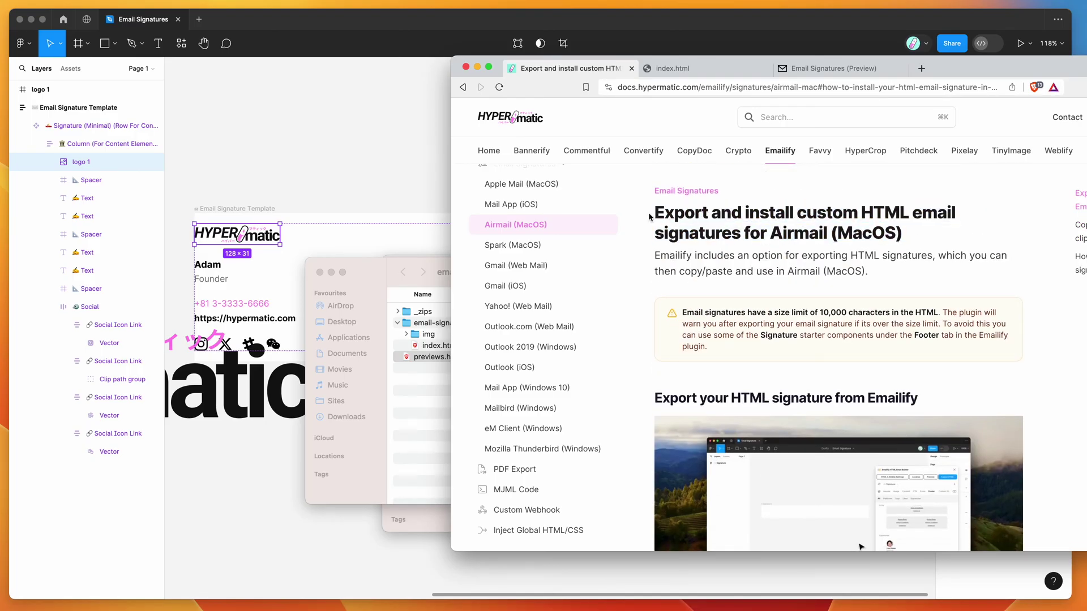
{"action": "left_click", "coordinate": [442, 262]}
- Close both Finder windows and bring Figma with the Emailify plugin back to the front
{"action": "left_click", "coordinate": [319, 272]}
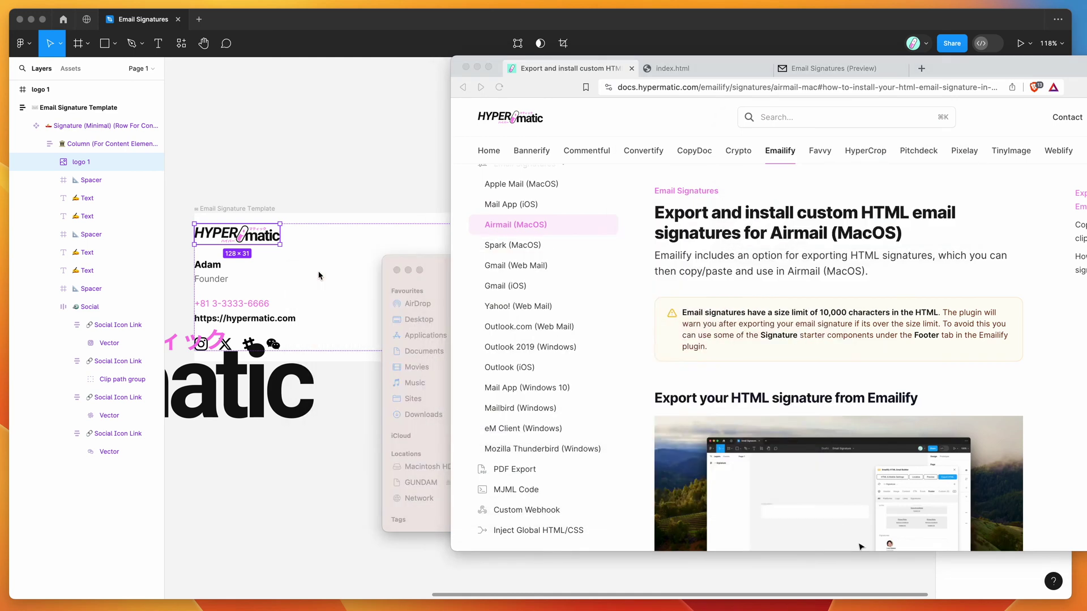
{"action": "left_click", "coordinate": [426, 278]}
{"action": "left_click", "coordinate": [397, 270]}
{"action": "left_click", "coordinate": [361, 375]}
- Delete the large logo 1 frame from the canvas
{"action": "scroll", "coordinate": [363, 378], "scroll_direction": "left", "scroll_amount": 5}
{"action": "scroll", "coordinate": [364, 379], "scroll_direction": "left", "scroll_amount": 10}
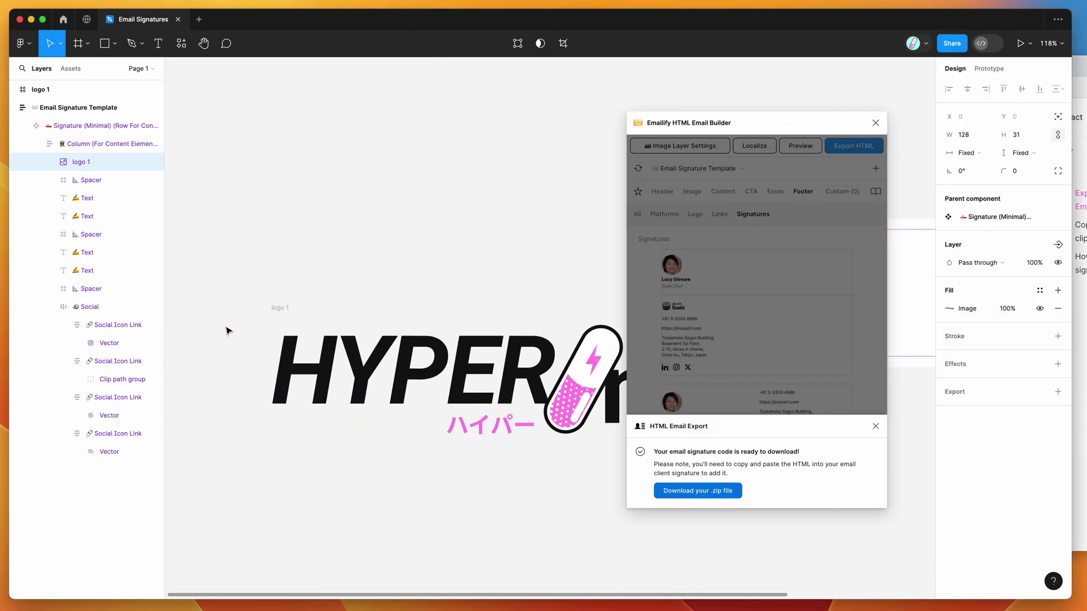
{"action": "left_click", "coordinate": [291, 304]}
{"action": "key", "text": "Delete"}
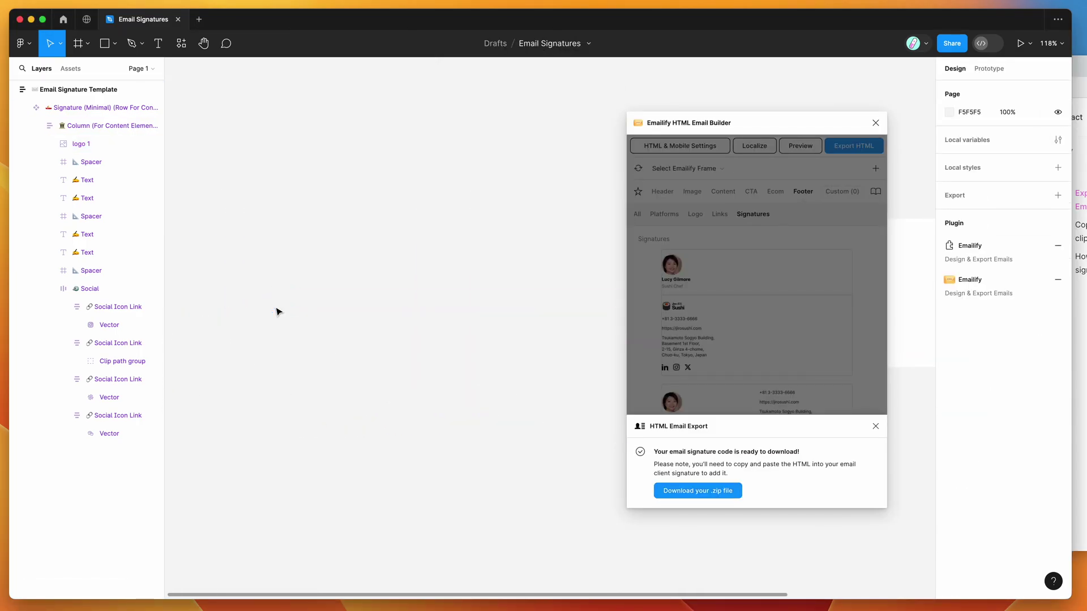
- Dismiss Emailify's zip-ready export notice, leaving the signature template showing
{"action": "scroll", "coordinate": [277, 311], "scroll_direction": "right", "scroll_amount": 10}
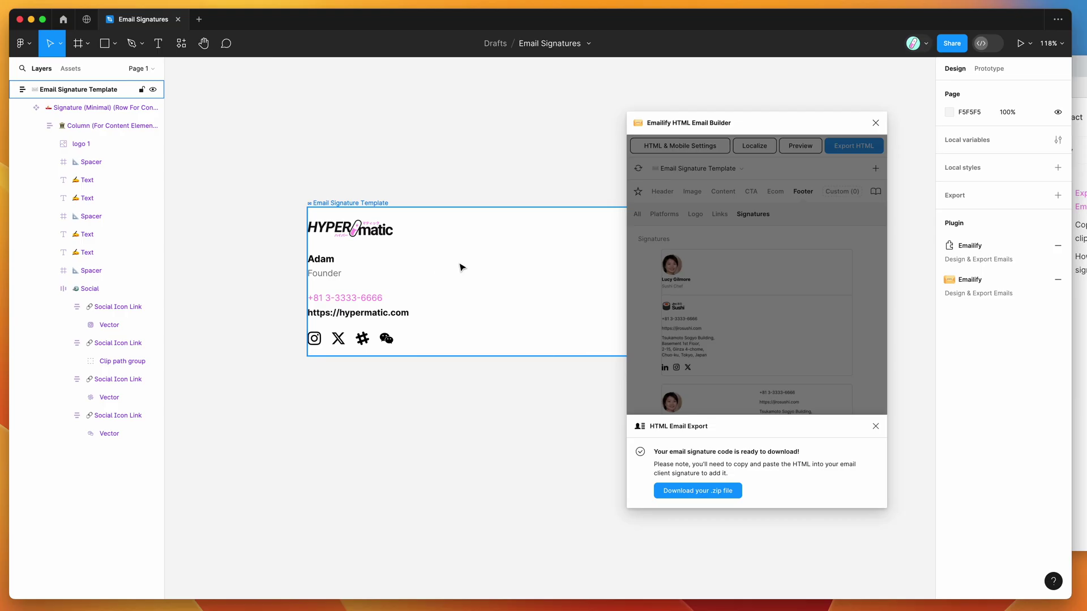
{"action": "scroll", "coordinate": [462, 267], "scroll_direction": "up", "scroll_amount": 3}
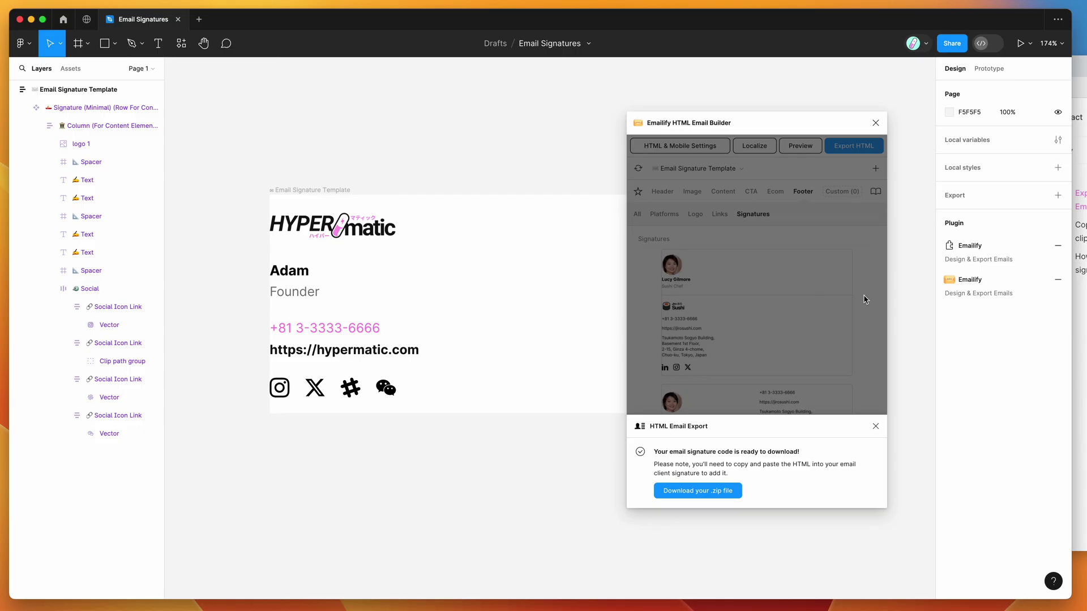
{"action": "left_click", "coordinate": [876, 427]}
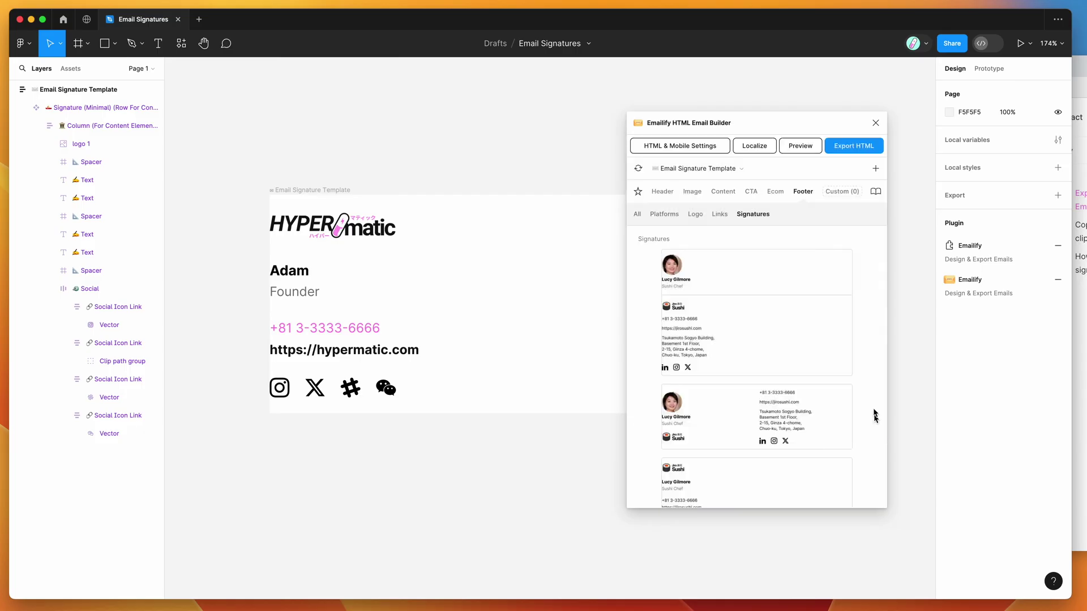